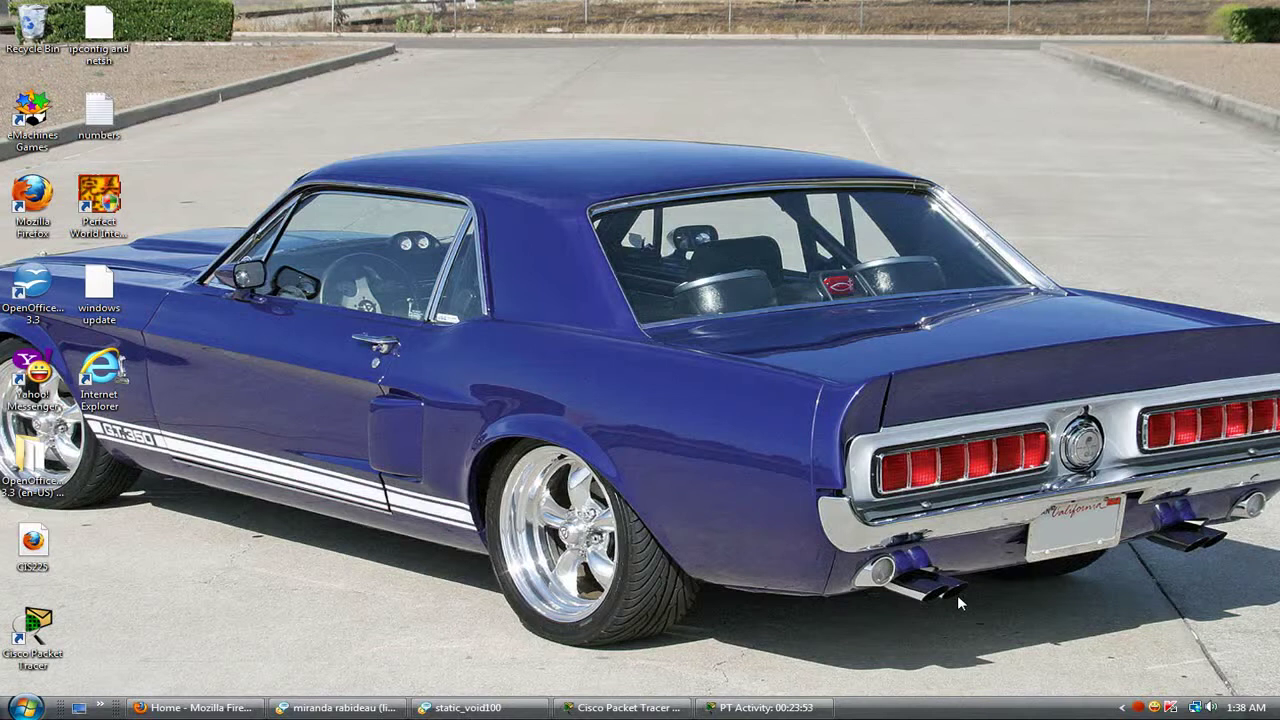
# - Switch to Cisco Packet Tracer and delete Router_A from between Switch_A and the Internet cloud
pyautogui.click(655, 710)
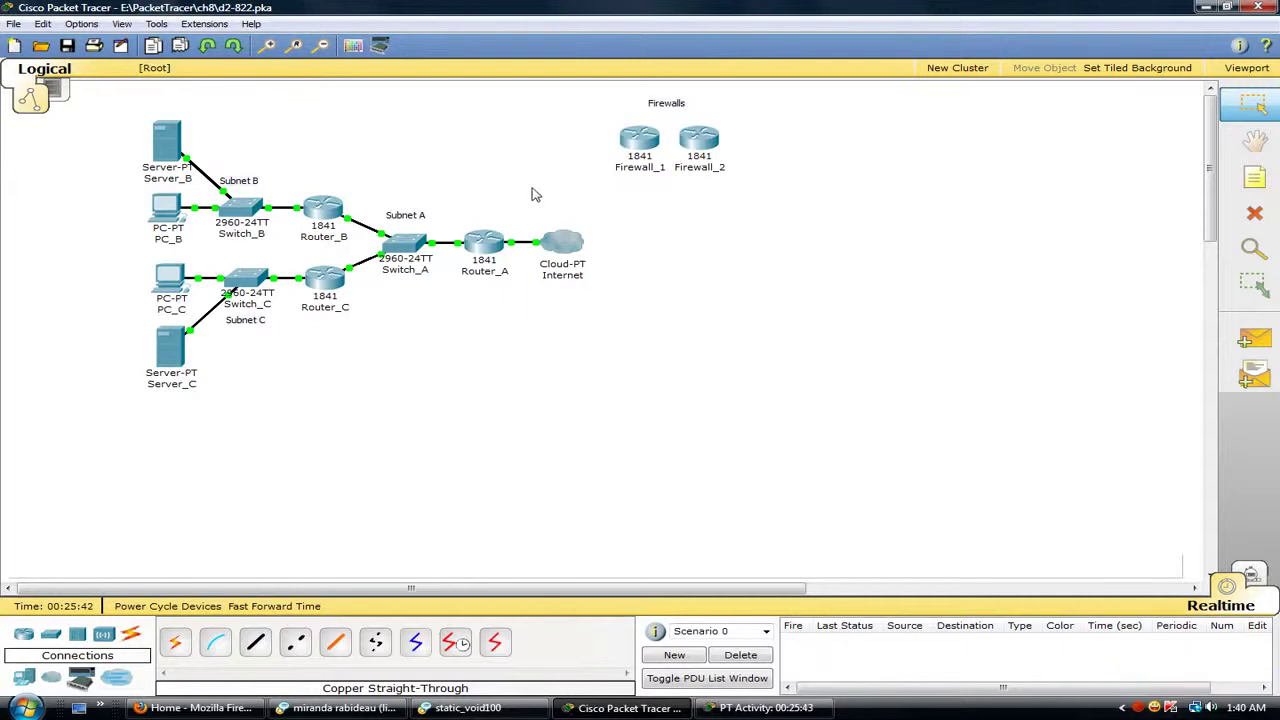
pyautogui.click(490, 250)
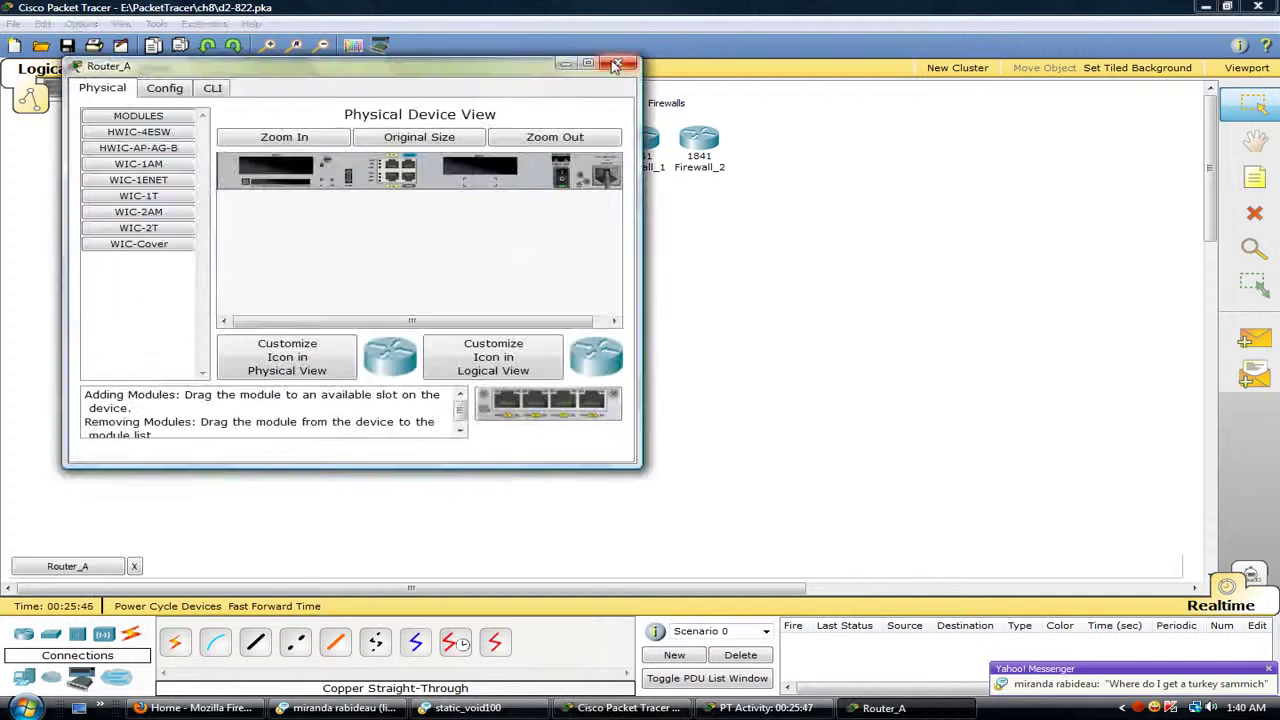
pyautogui.click(615, 74)
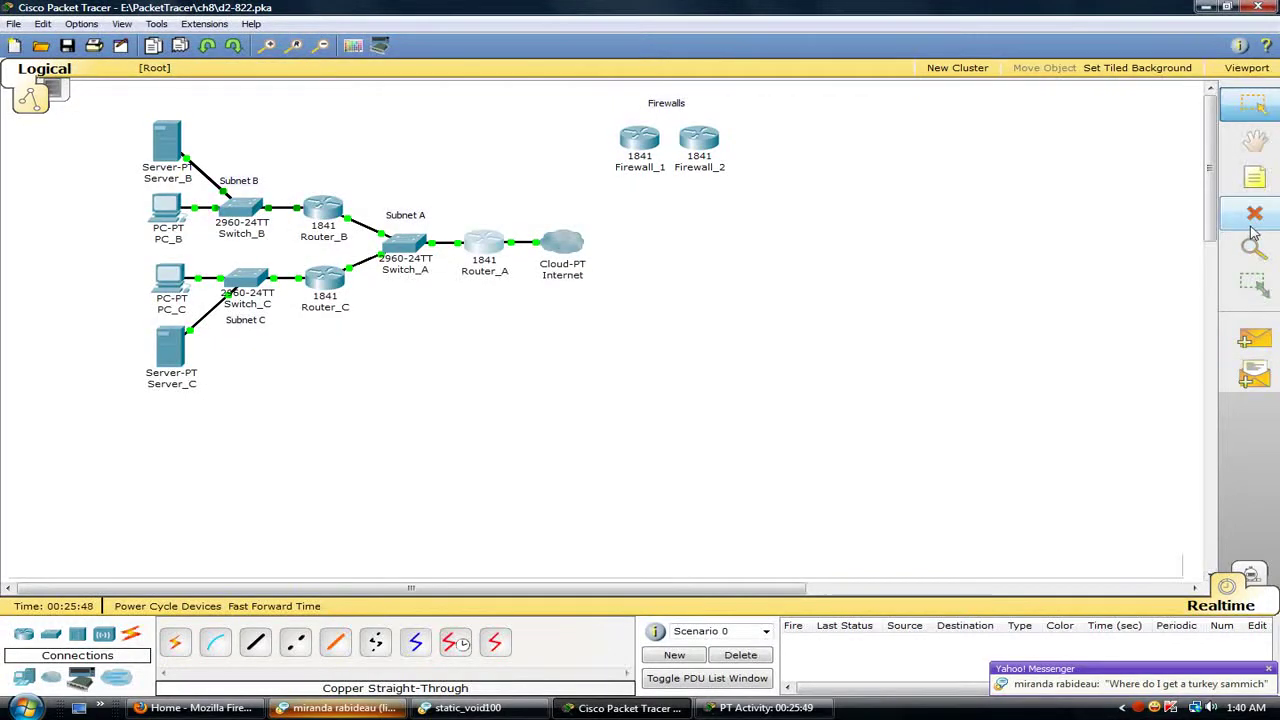
pyautogui.click(1268, 669)
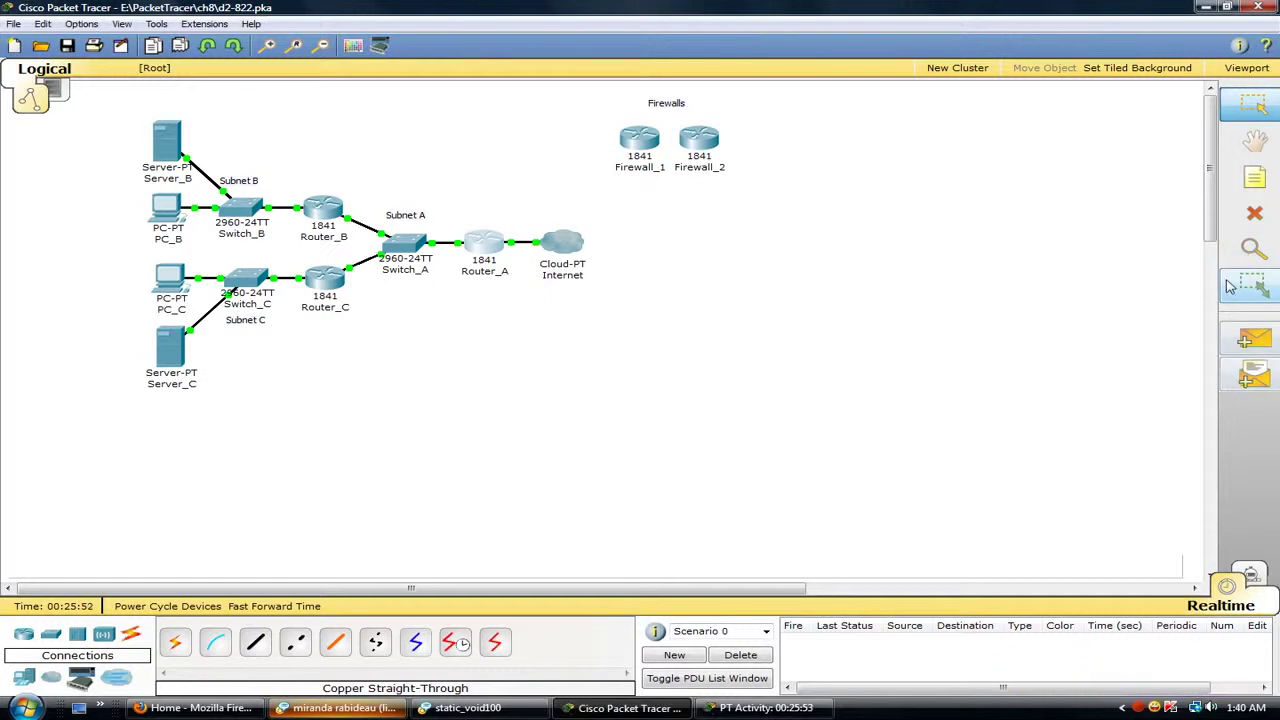
pyautogui.click(1254, 215)
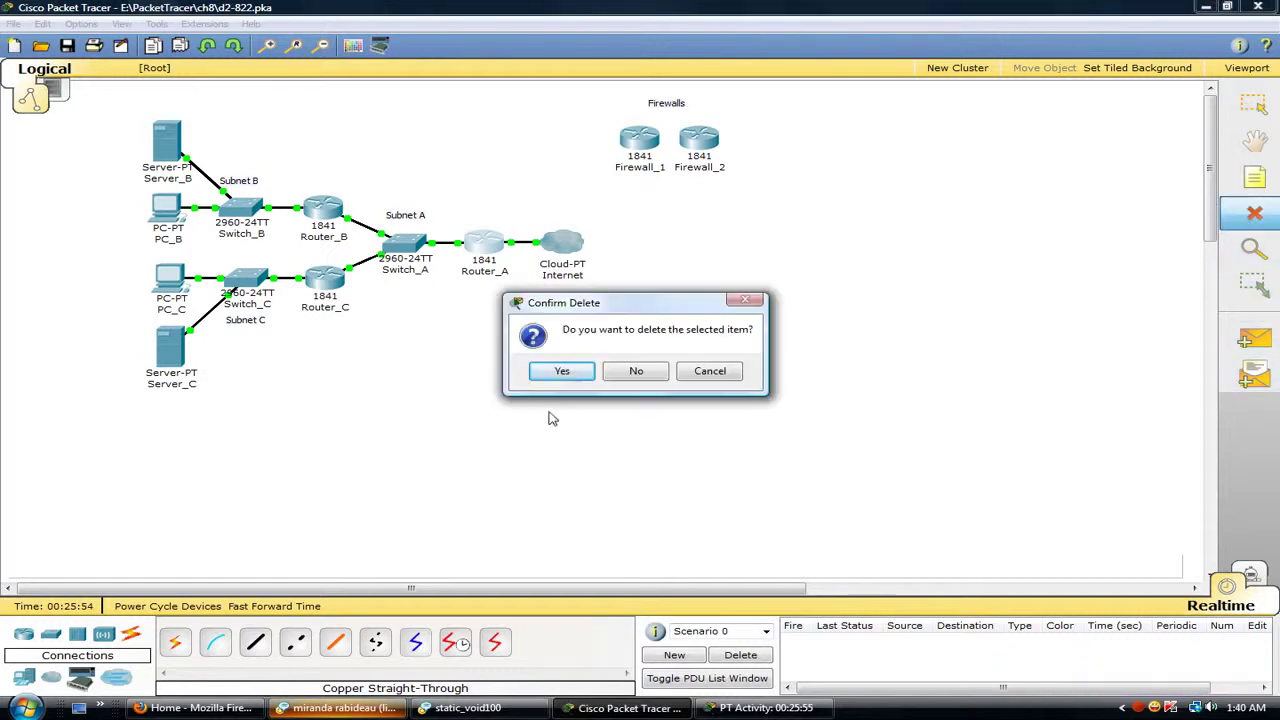
pyautogui.click(560, 378)
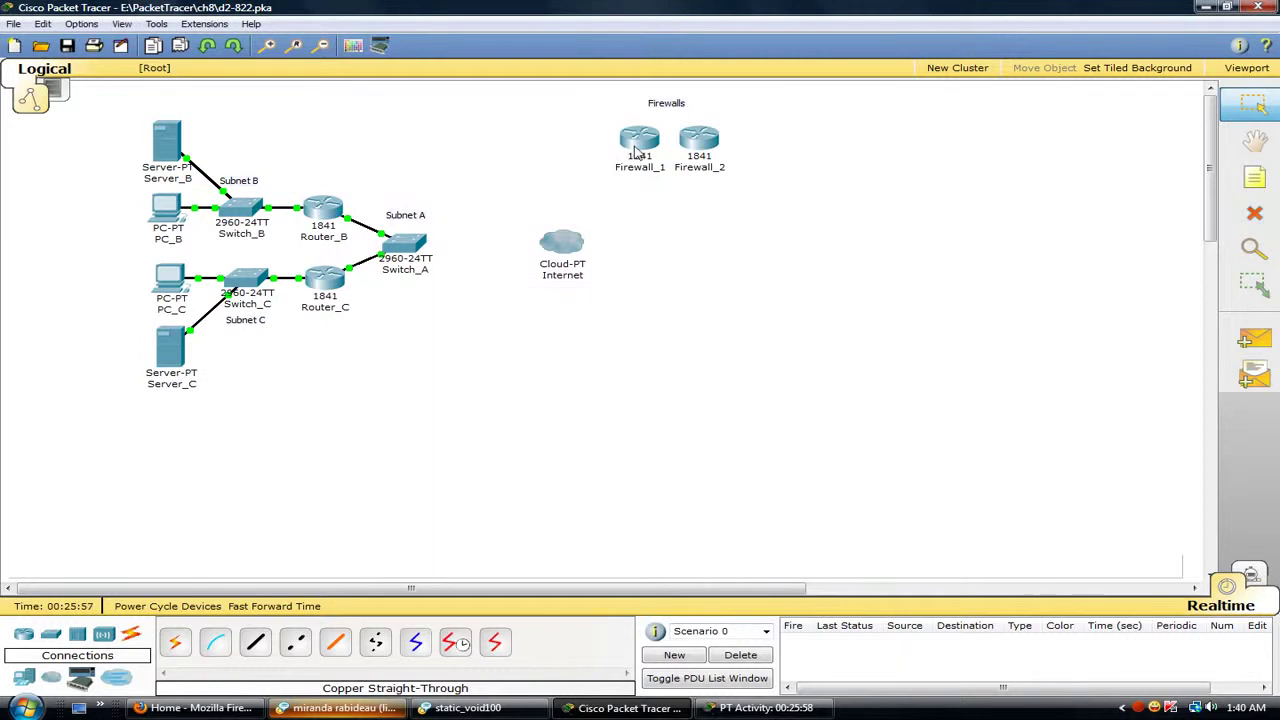
# - Move Firewall_1 into the gap between Switch_A and the Internet cloud
pyautogui.moveTo(641, 146); pyautogui.dragTo(484, 248)
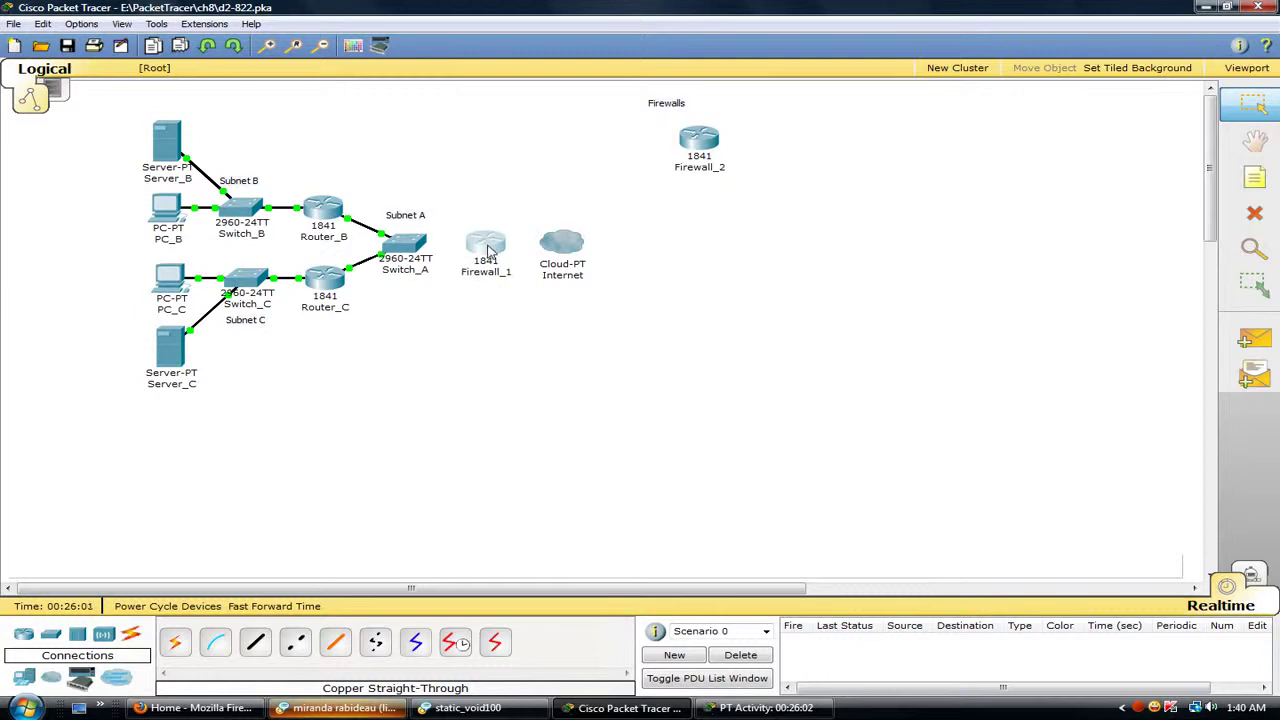
pyautogui.click(484, 248)
pyautogui.click(679, 118)
# - Connect Firewall_1's FastEthernet0/0 to Switch_A's FastEthernet0/1 with a copper straight-through cable
pyautogui.click(256, 643)
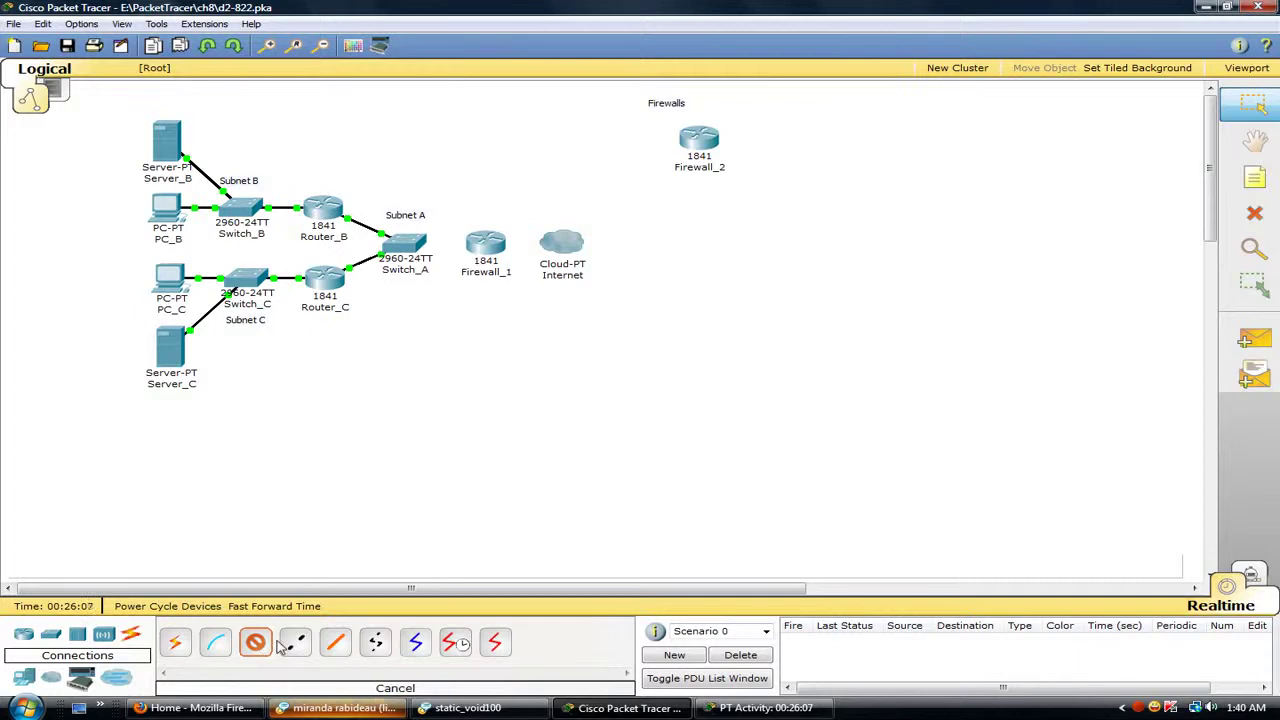
pyautogui.click(489, 245)
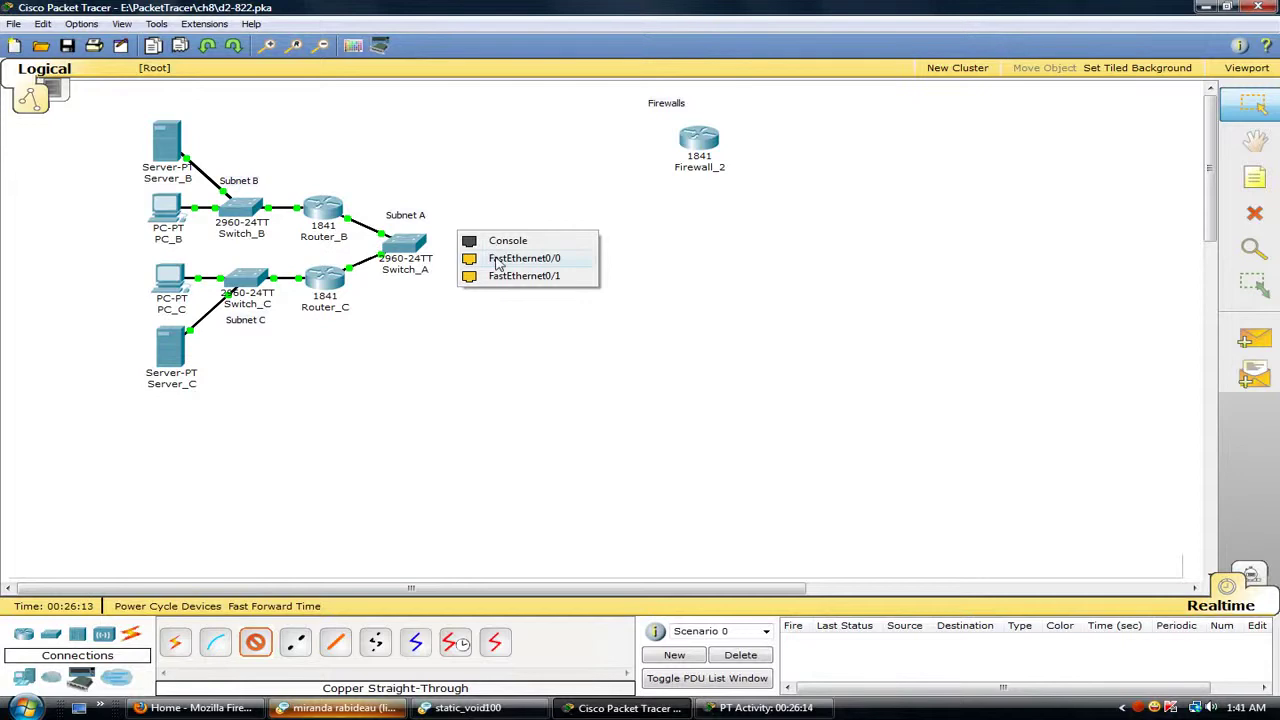
pyautogui.click(520, 258)
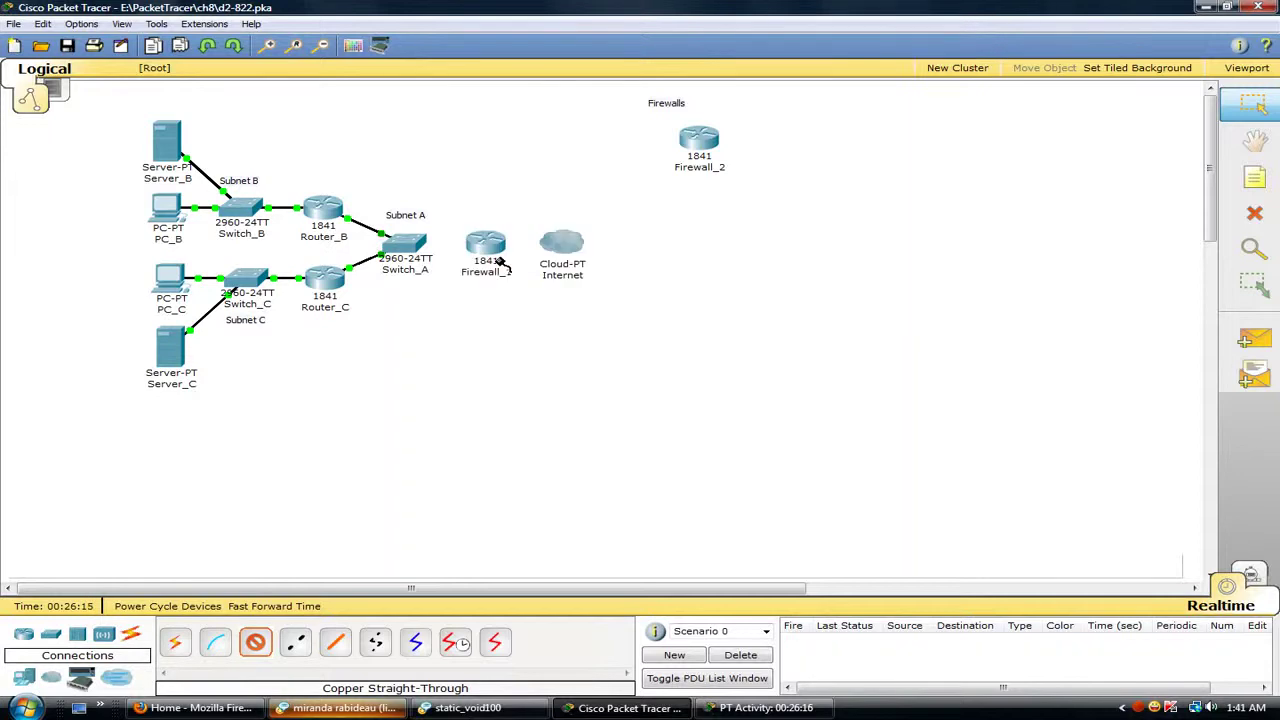
pyautogui.click(415, 248)
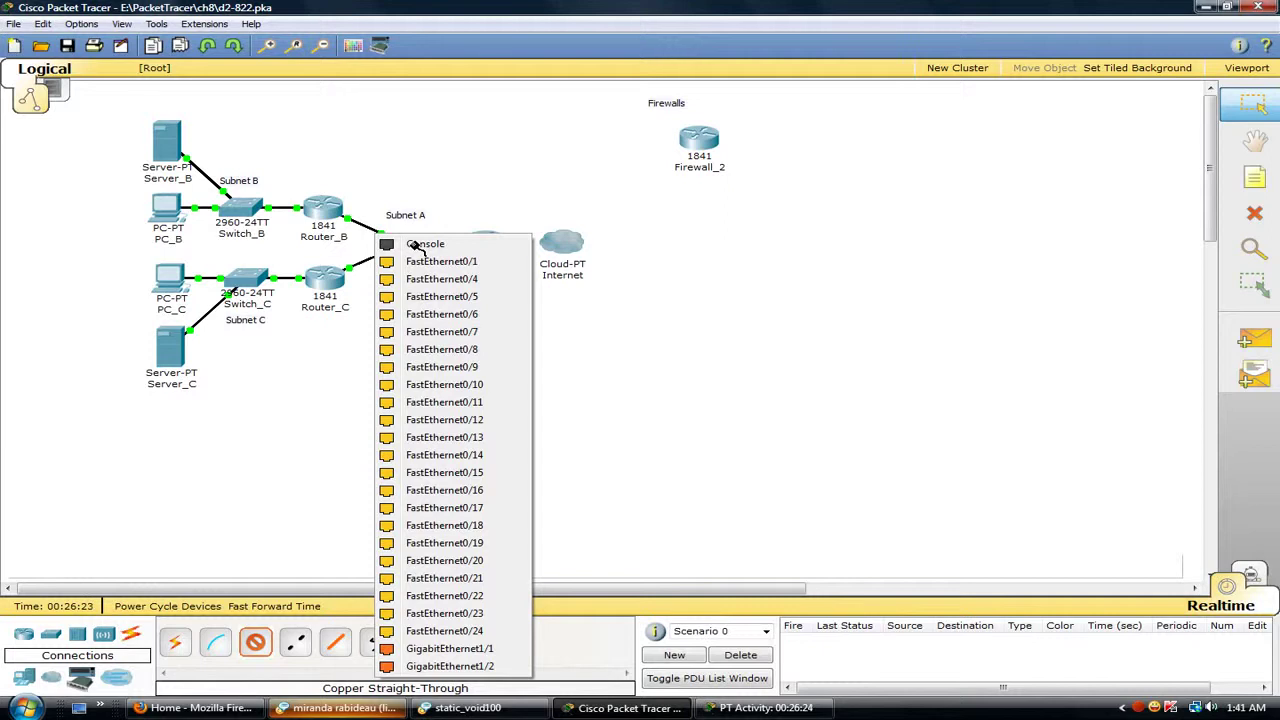
pyautogui.click(426, 262)
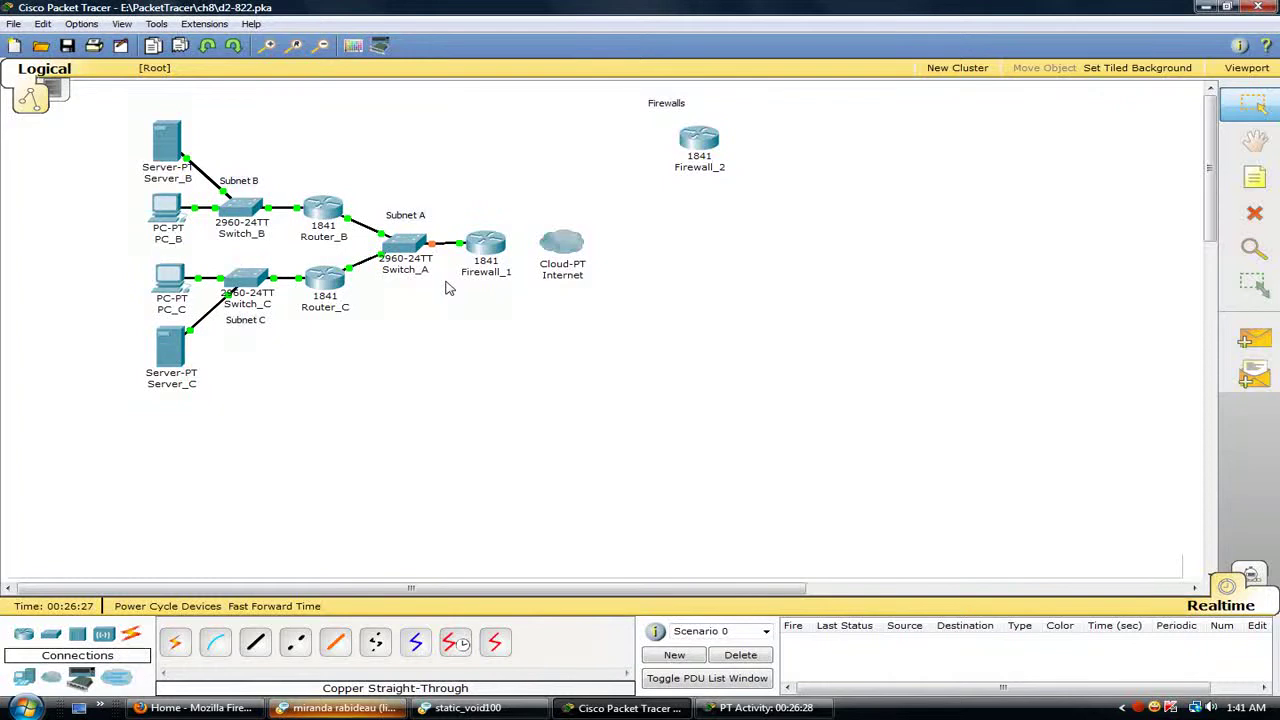
# - Connect Firewall_1's FastEthernet0/1 to the Internet cloud's Ethernet6 port with a copper straight-through cable
pyautogui.click(256, 643)
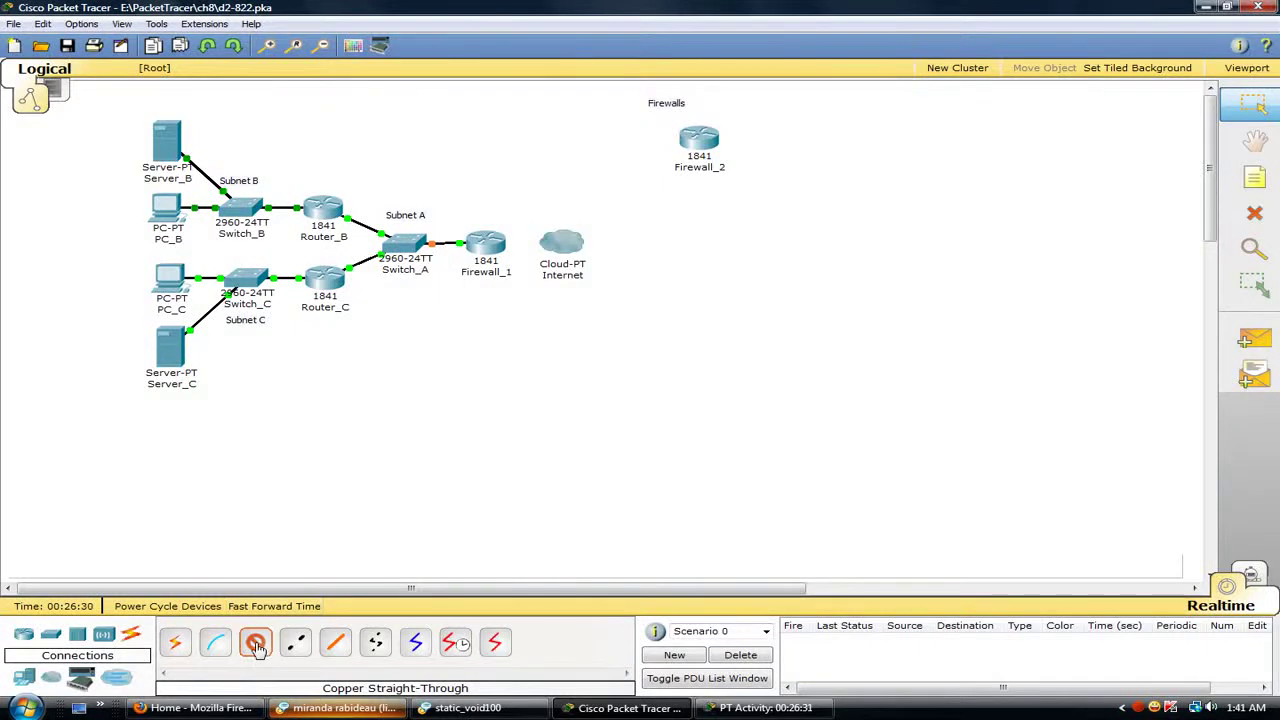
pyautogui.click(488, 245)
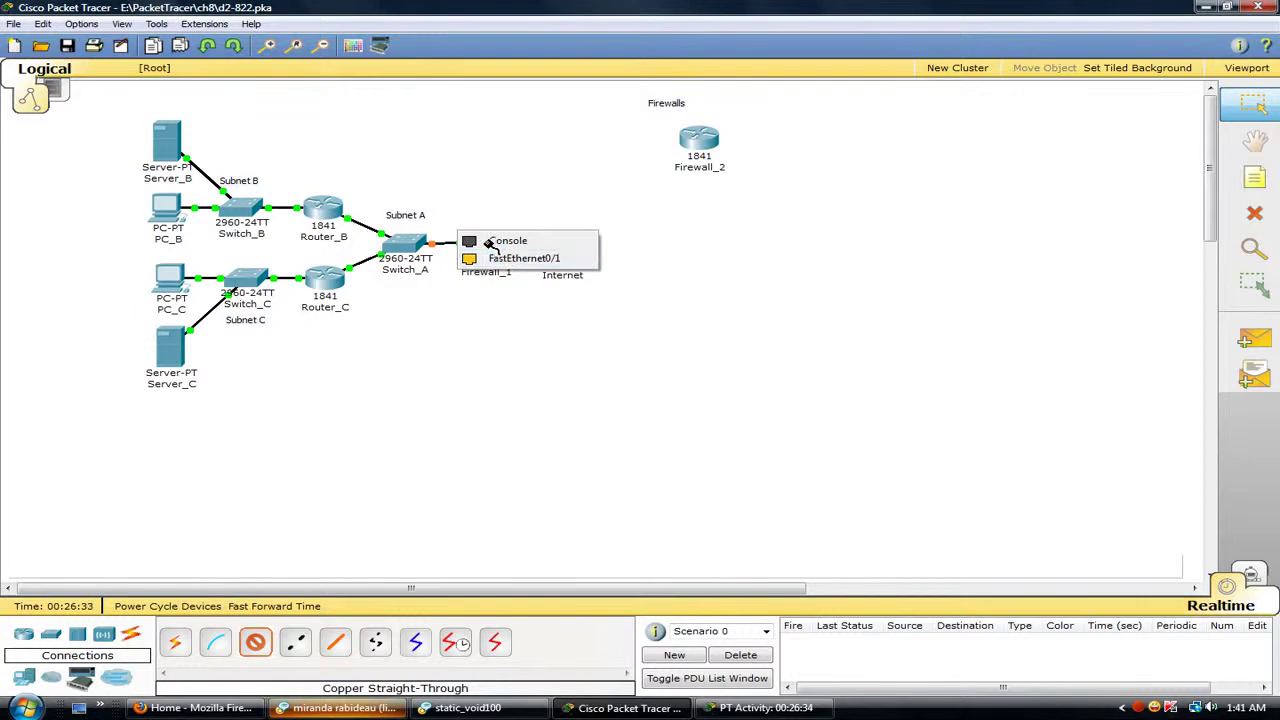
pyautogui.click(510, 260)
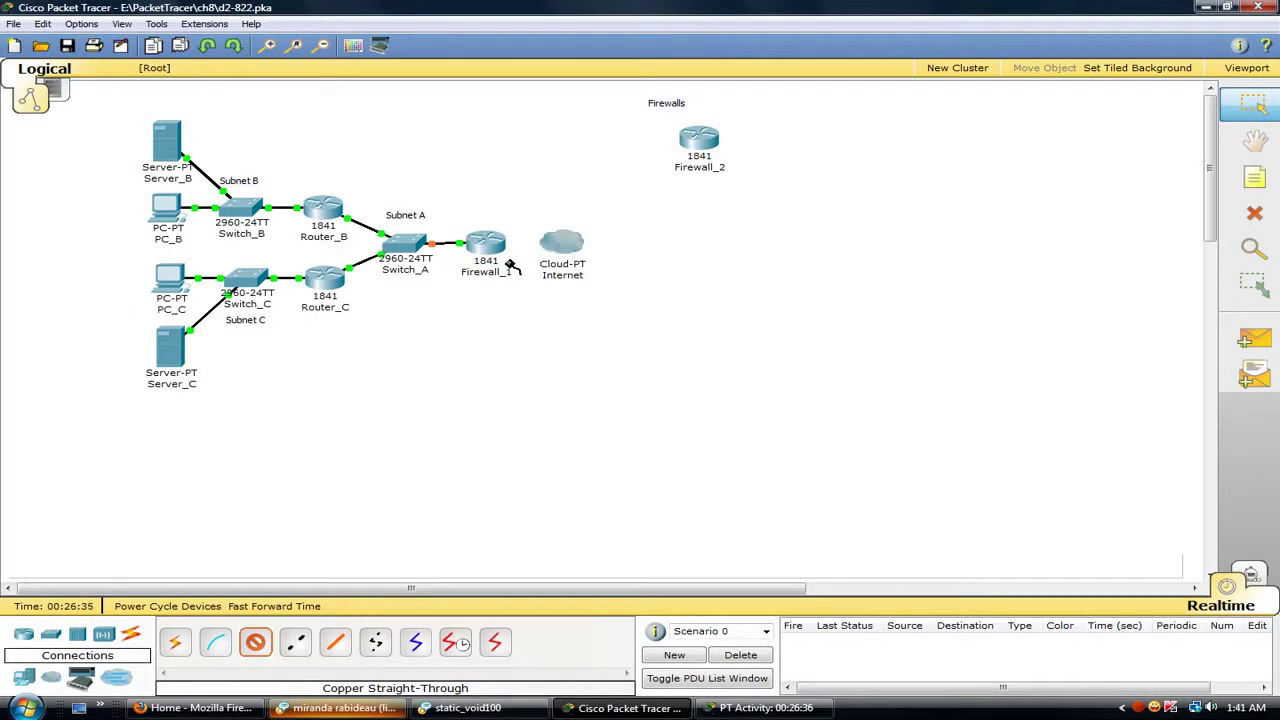
pyautogui.click(563, 246)
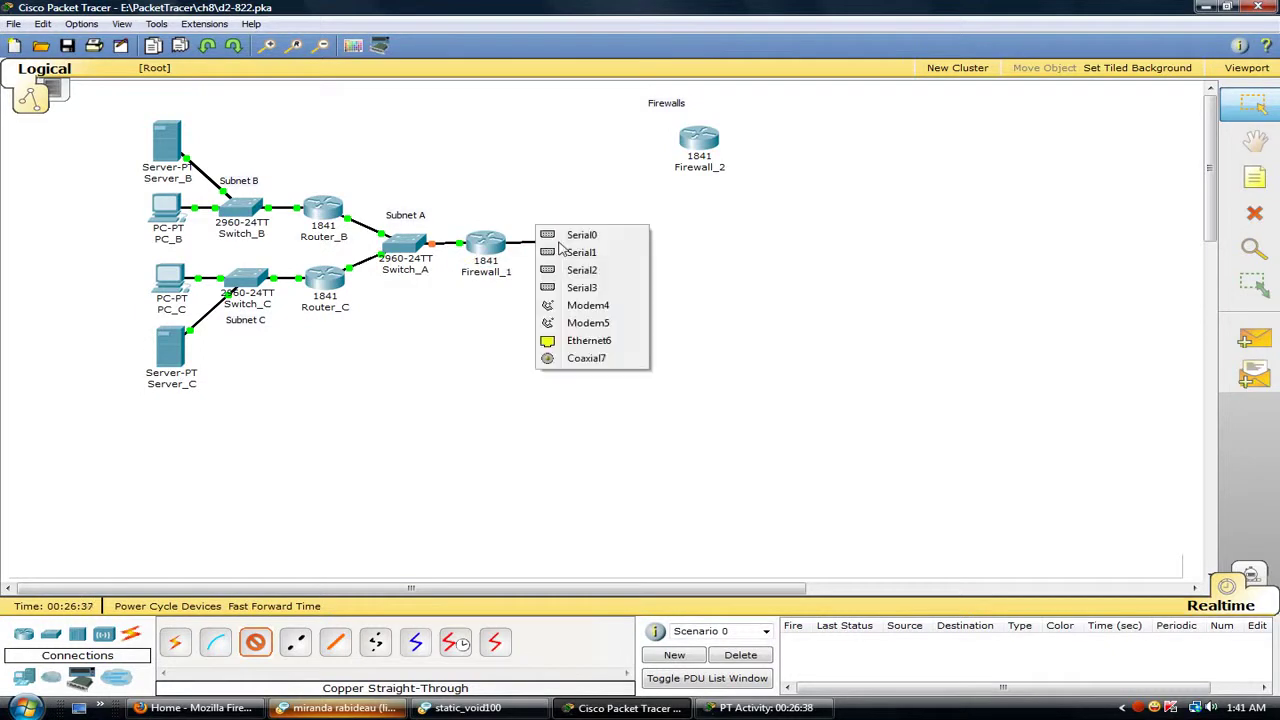
pyautogui.click(565, 347)
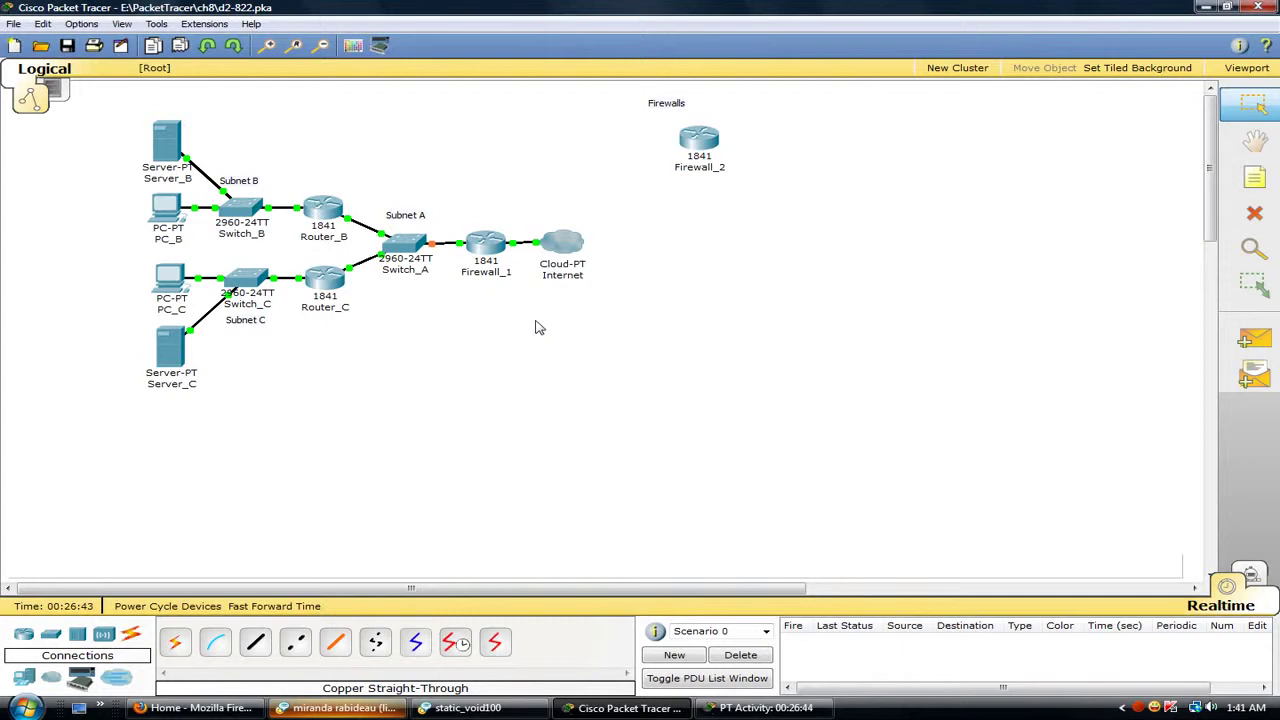
# - Open Firewall_1's command line and enter global configuration mode with the commands en and conf t
pyautogui.click(489, 250)
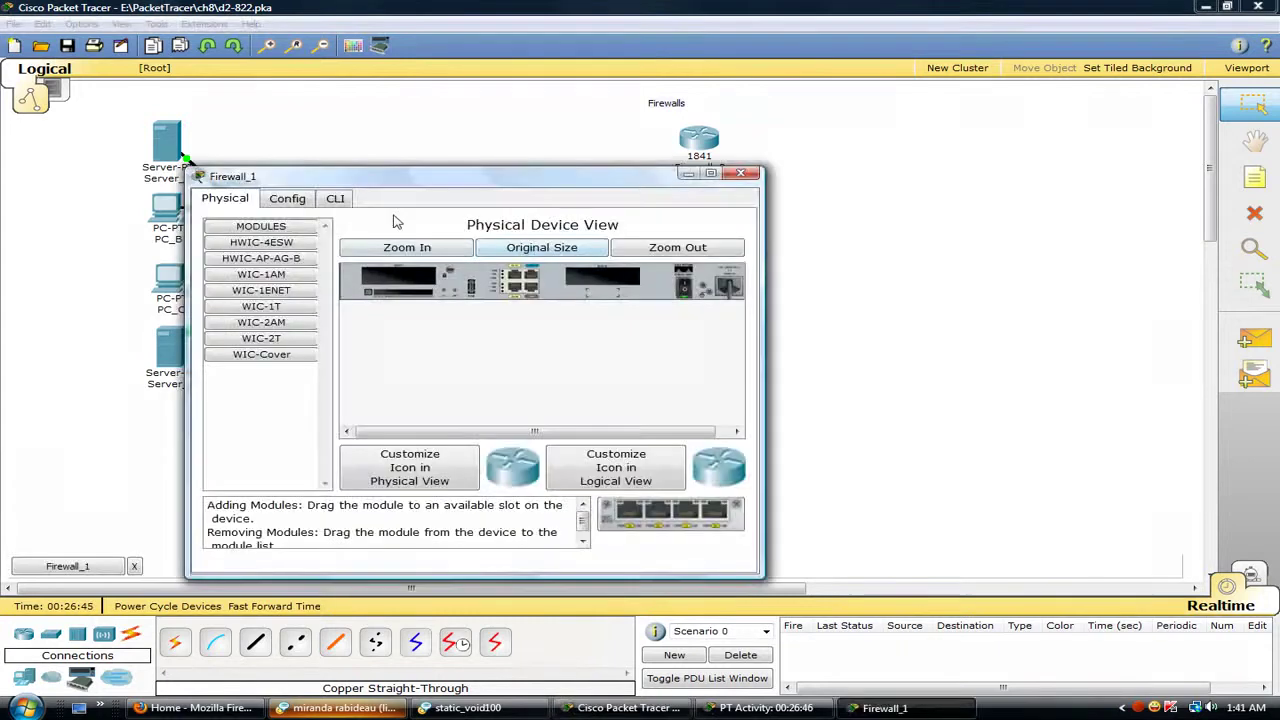
pyautogui.click(338, 199)
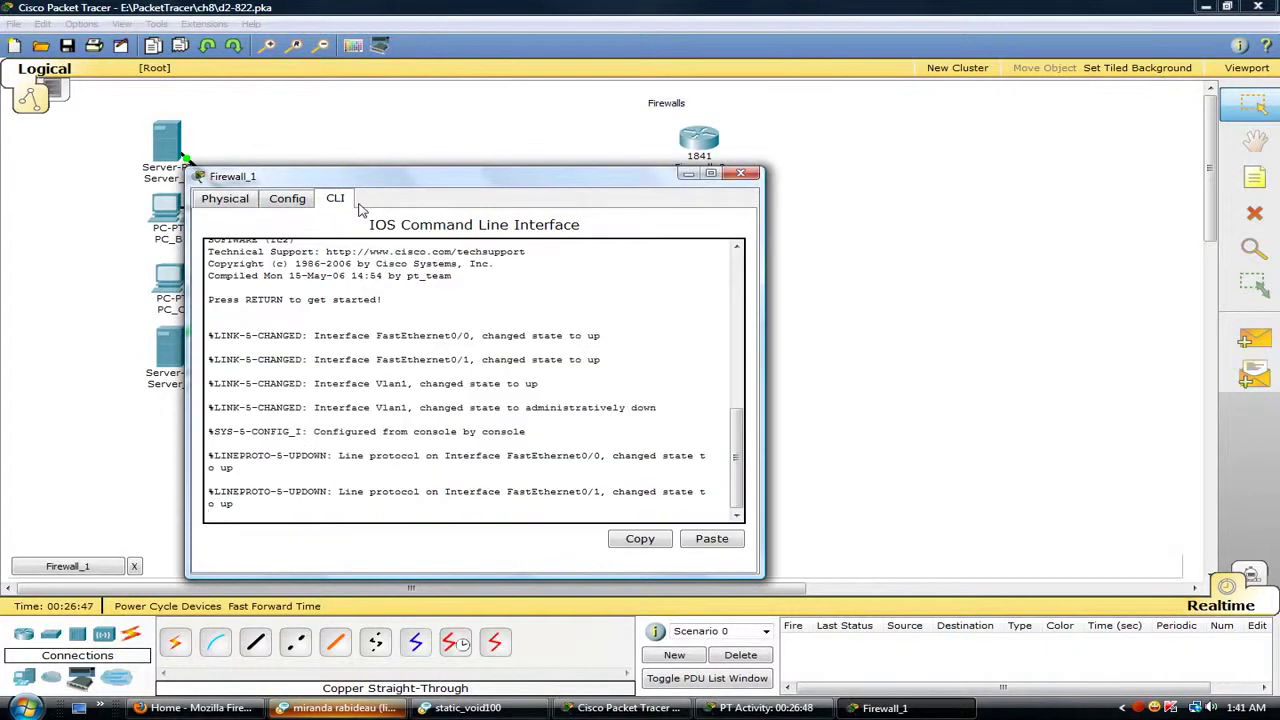
pyautogui.press('Return')
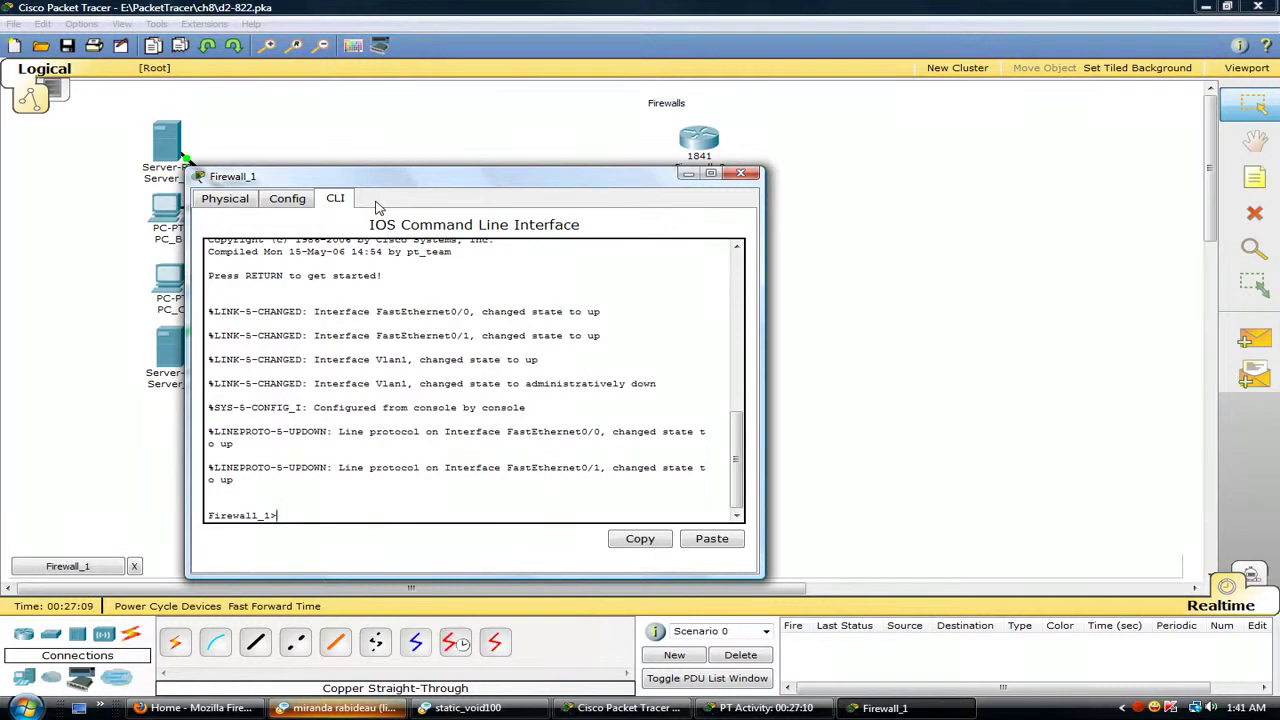
pyautogui.write('en')
pyautogui.press('Return')
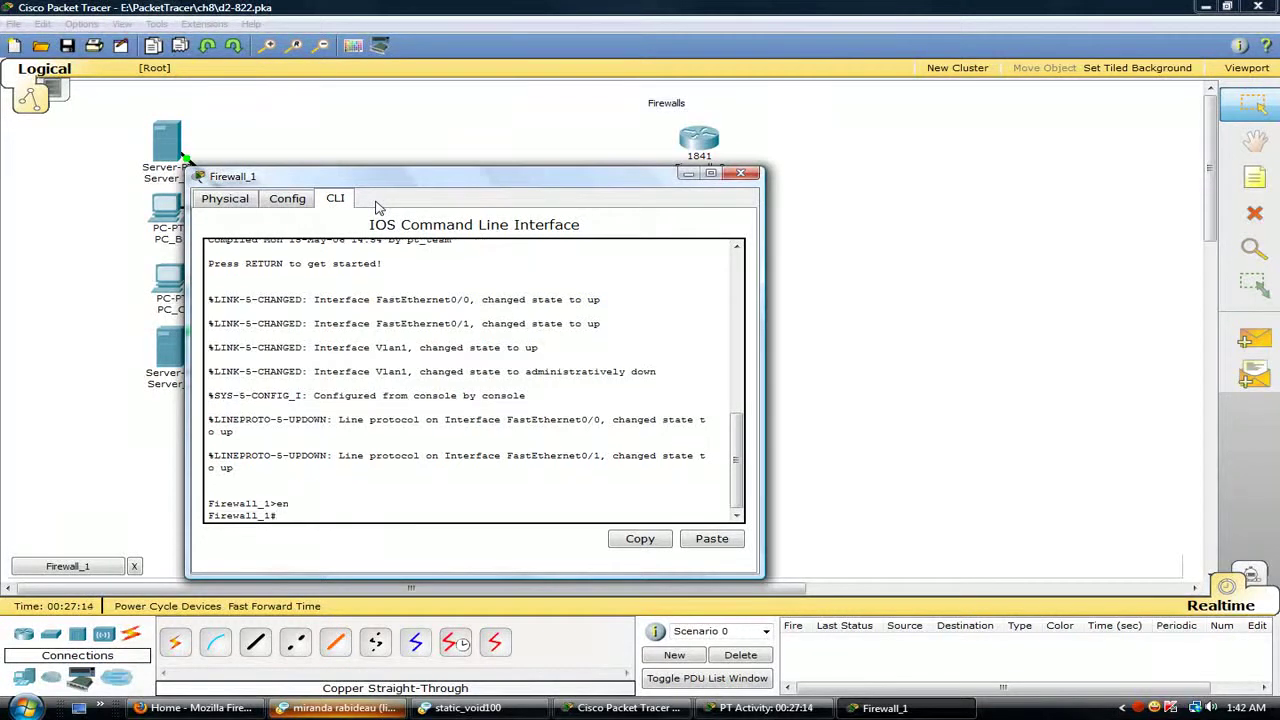
pyautogui.write('conf t')
pyautogui.press('Return')
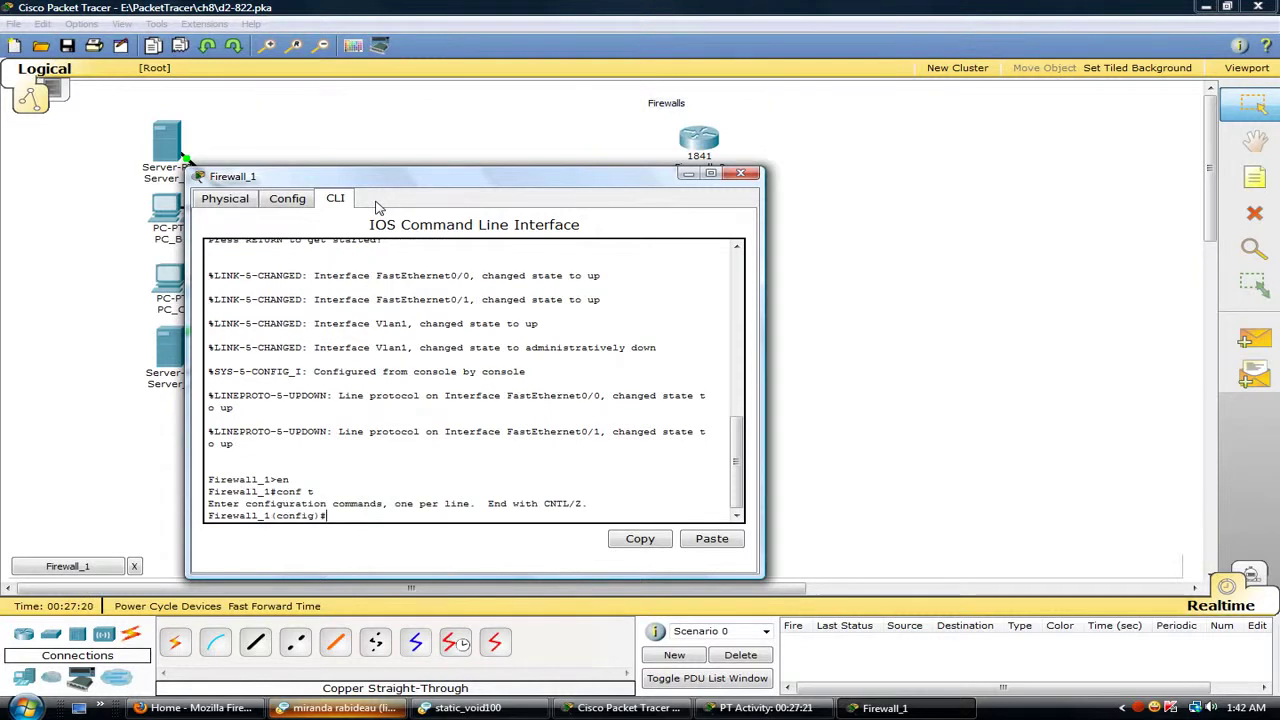
# - Assign IP address 192.168.1.1 with mask 255.255.255.0 to Firewall_1's interface fa0/1 and enable it with no shut
pyautogui.write('int')
pyautogui.write('fa0')
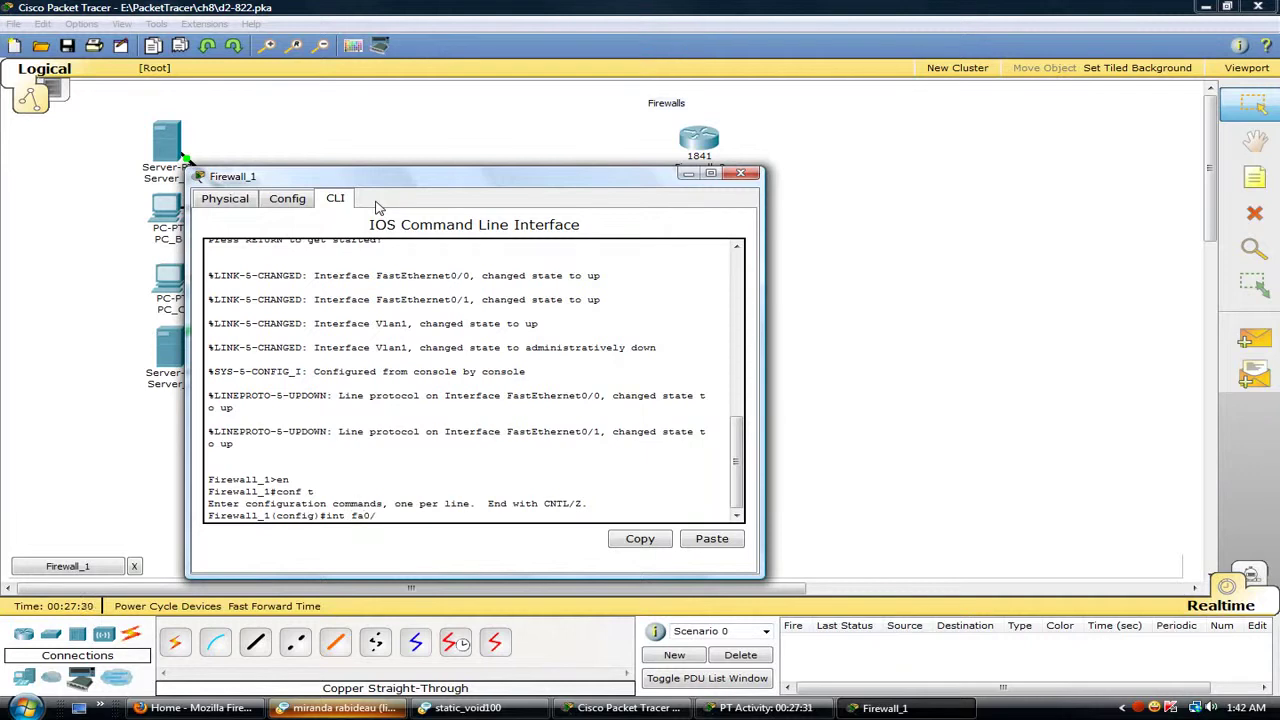
pyautogui.write('/1')
pyautogui.press('Return')
pyautogui.write('ip address')
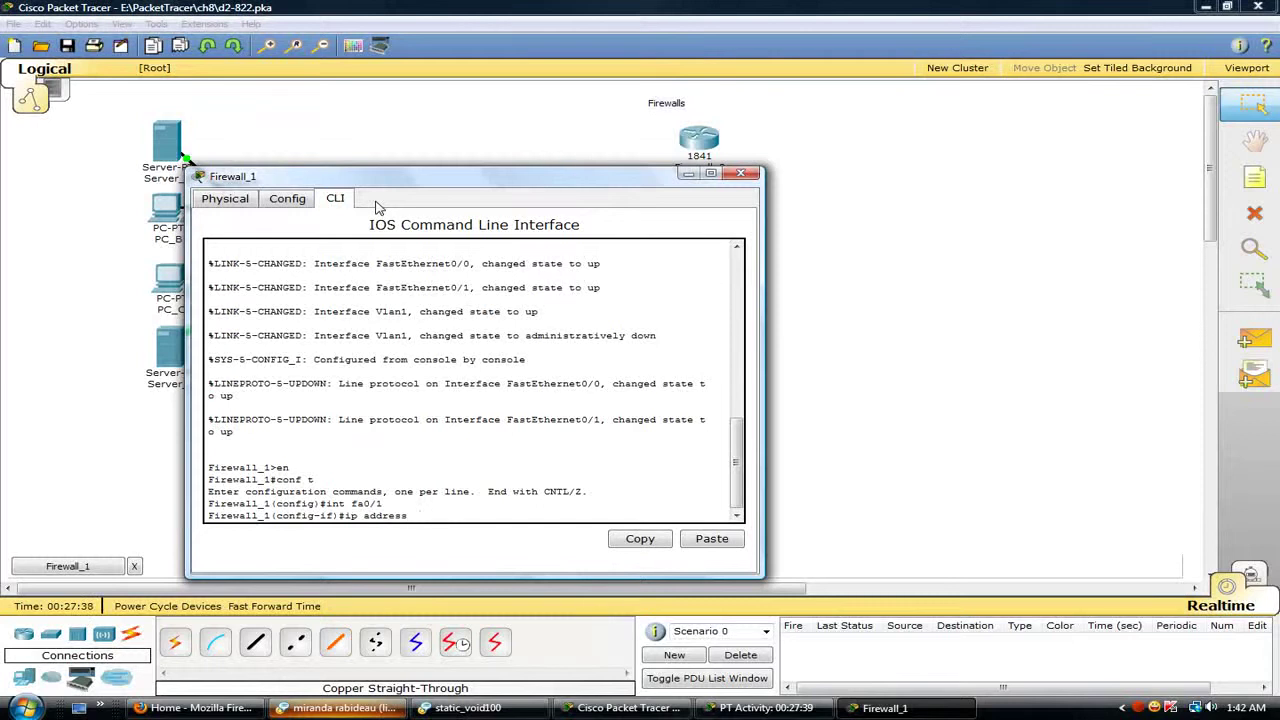
pyautogui.write(' 192.168.1.1 255.255.255.0')
pyautogui.press('Return')
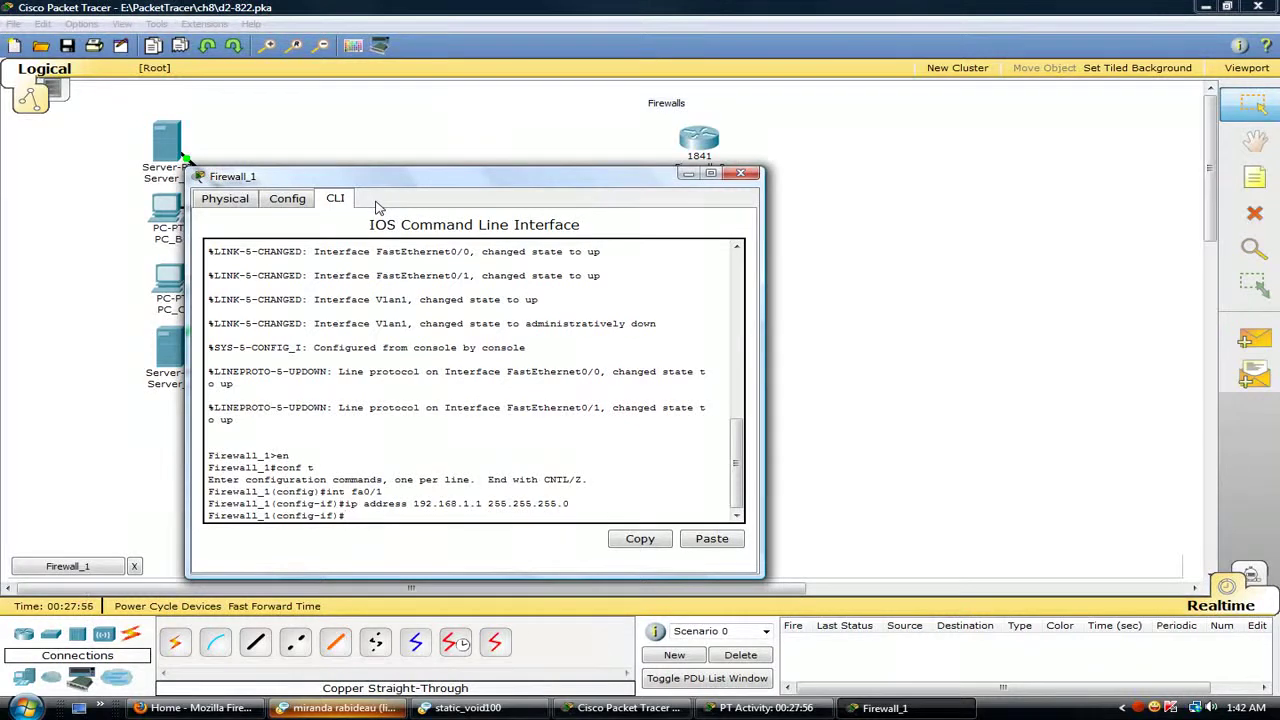
pyautogui.write('no shut')
pyautogui.press('Return')
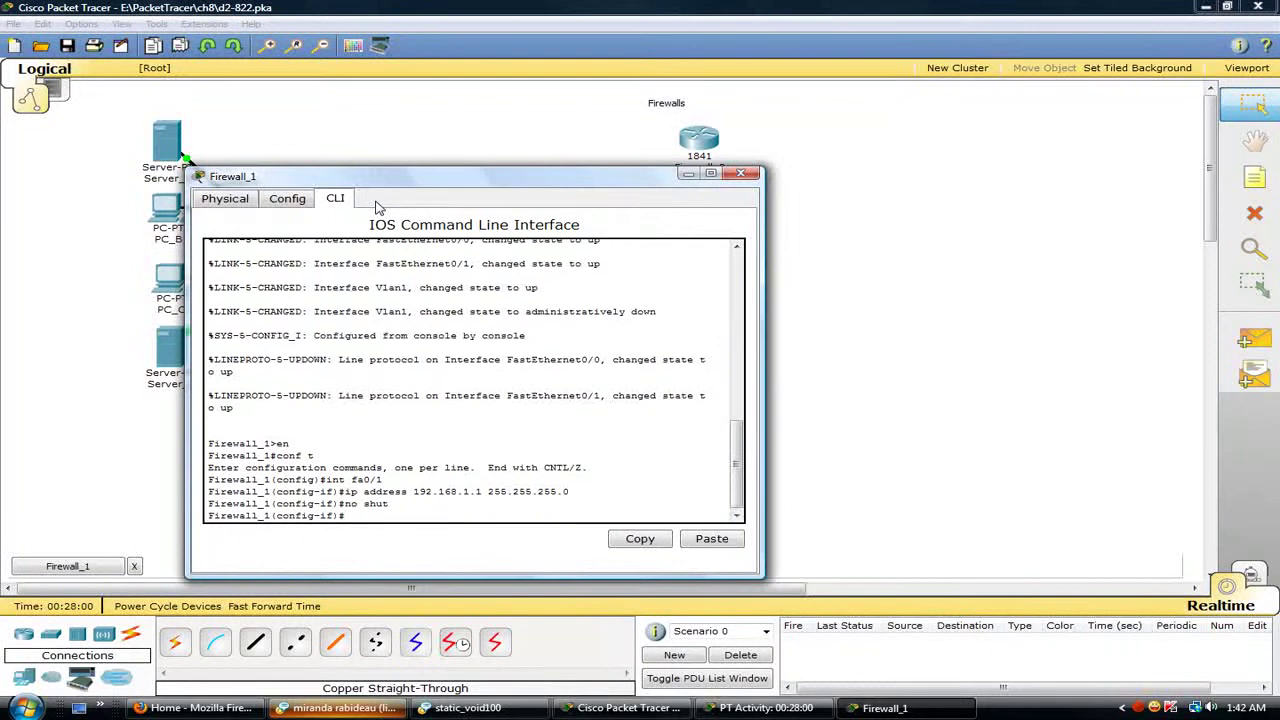
# - Exit to privileged mode on Firewall_1 and display the running configuration through to its end with show run
pyautogui.write('exit')
pyautogui.press('Return')
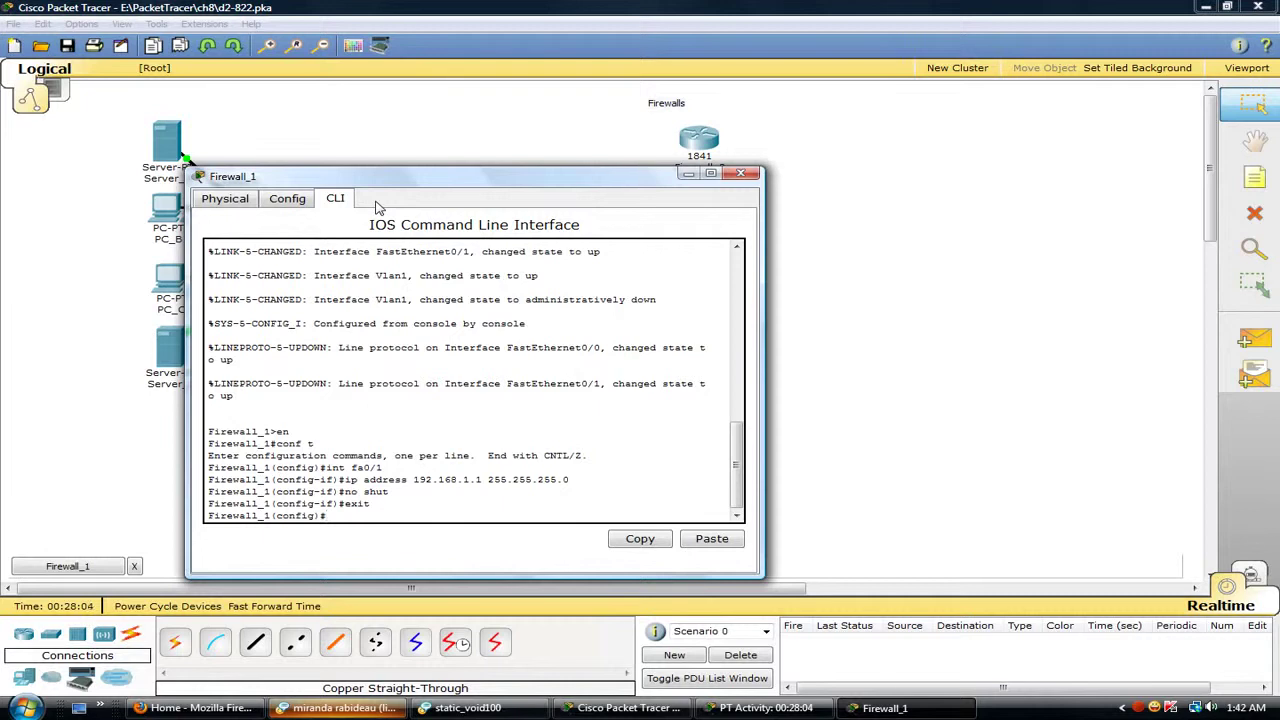
pyautogui.write('exit')
pyautogui.press('Return')
pyautogui.press('Return')
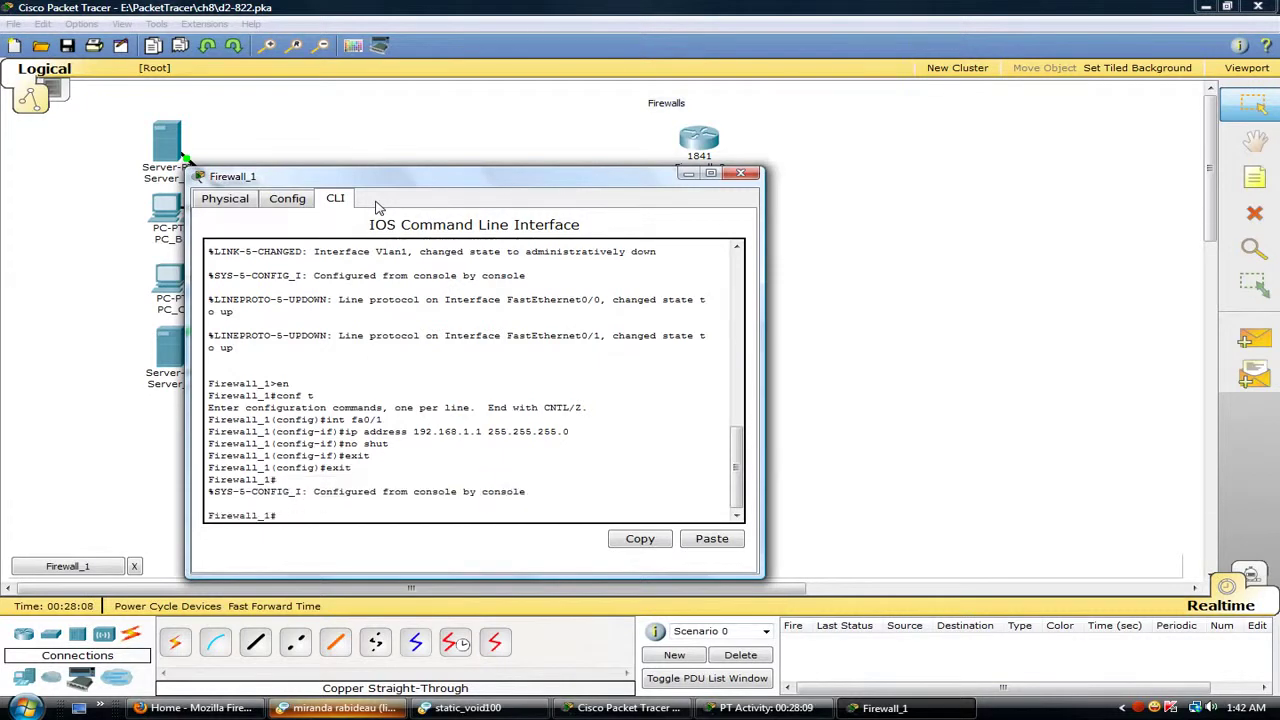
pyautogui.write('show run')
pyautogui.press('Return')
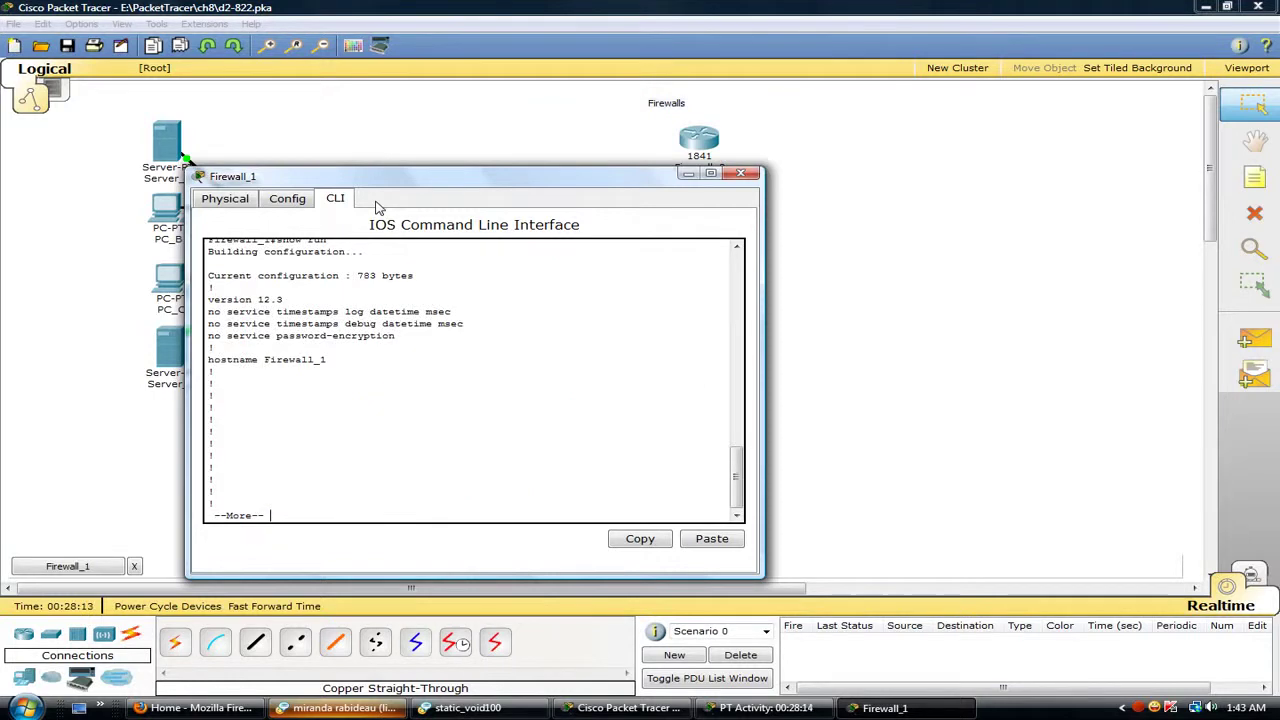
pyautogui.press('space')
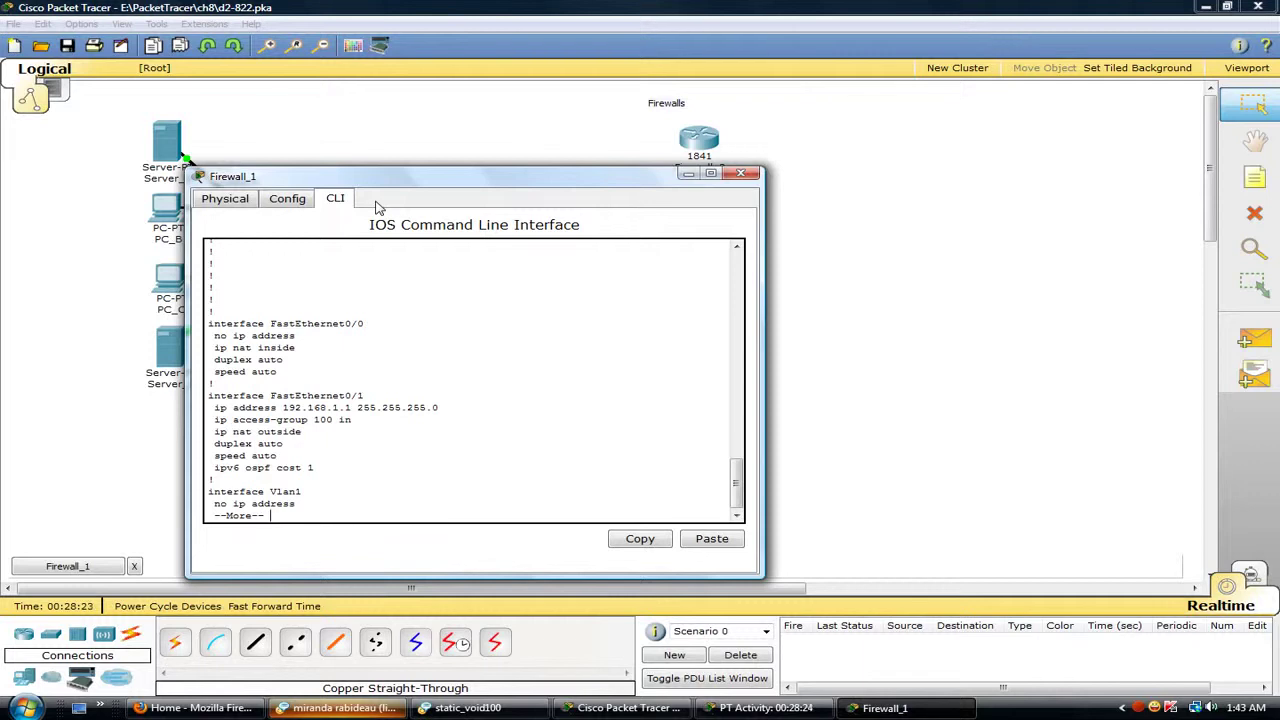
pyautogui.press('space')
pyautogui.press('space')
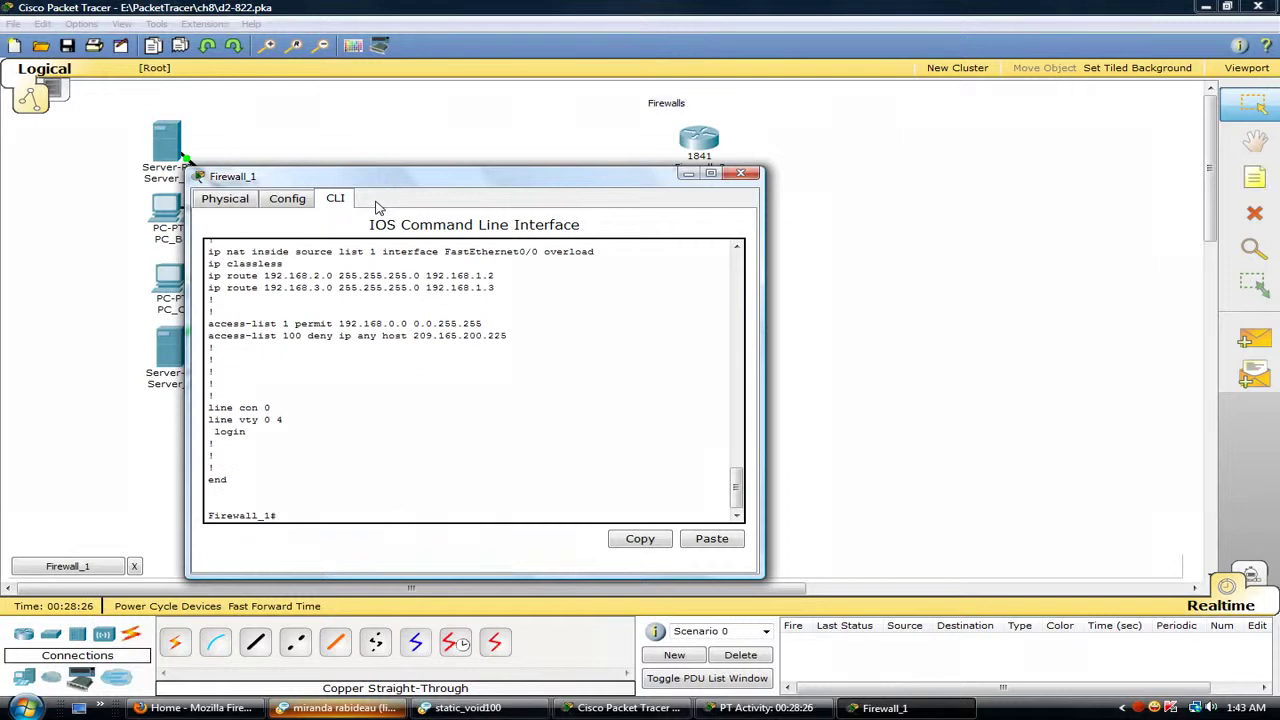
# - Try to assign IP address 192.168.1.1 with mask 255.255.255.0 to Firewall_1's interface fa0/0 from global configuration mode
pyautogui.write('en')
pyautogui.press('Return')
pyautogui.write('conf t')
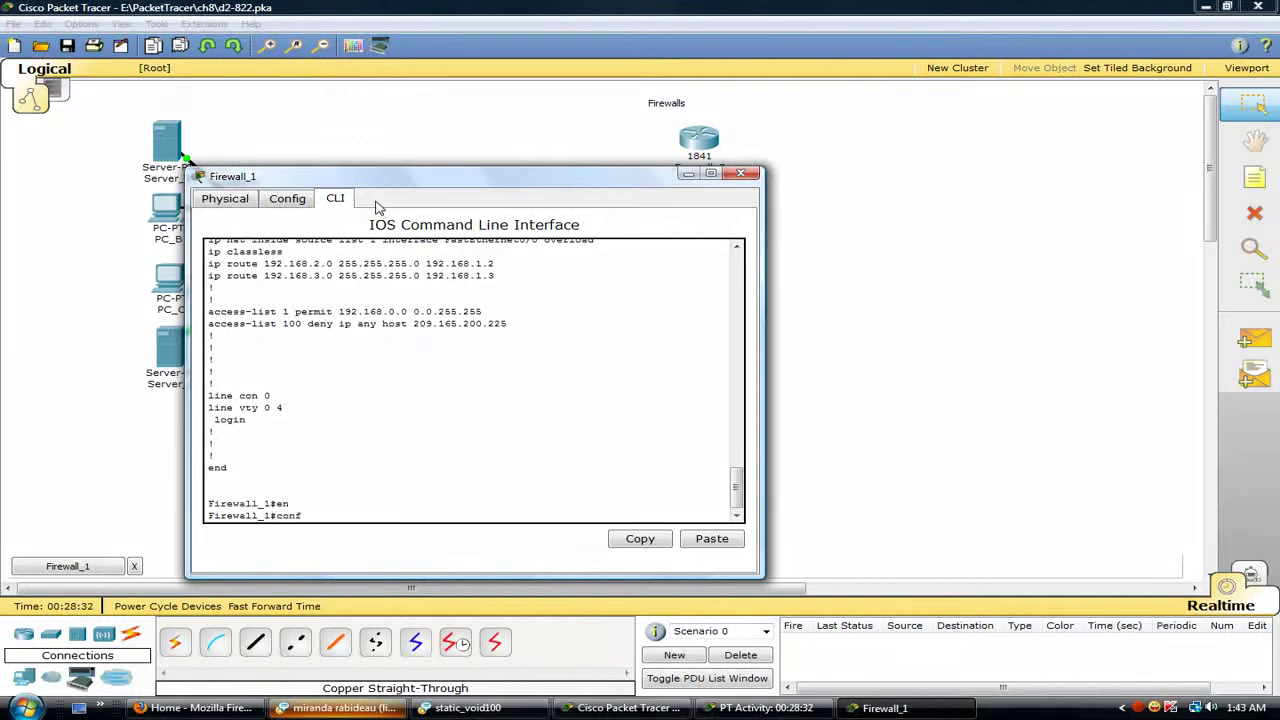
pyautogui.press('Return')
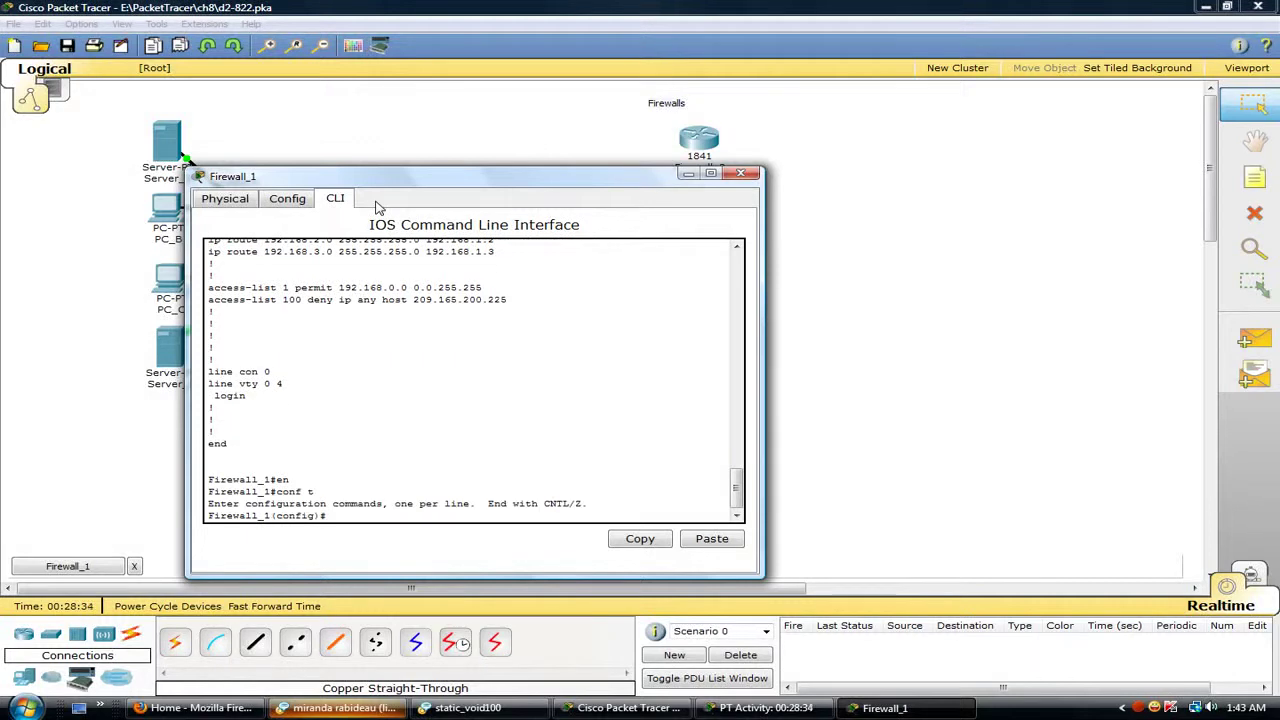
pyautogui.write('int fa0/1')
pyautogui.press('BackSpace')
pyautogui.write('0')
pyautogui.press('Return')
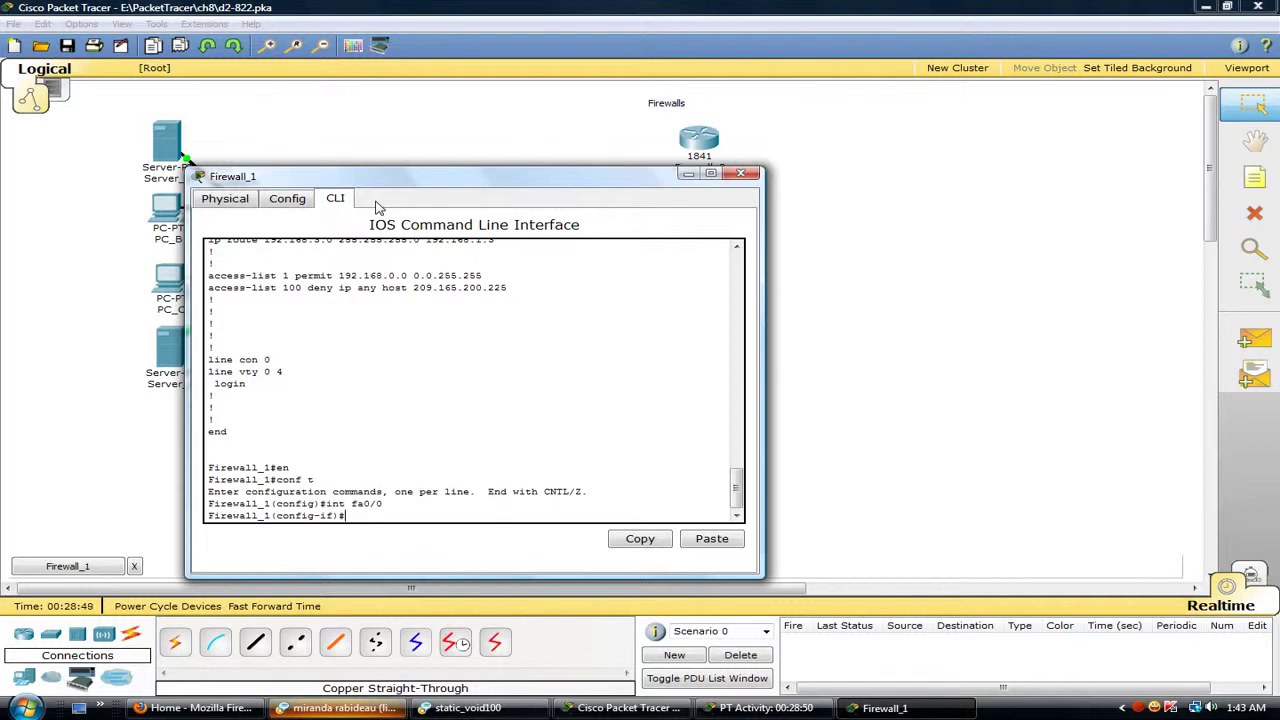
pyautogui.write('ip address 192.168.1.1 255.255.2')
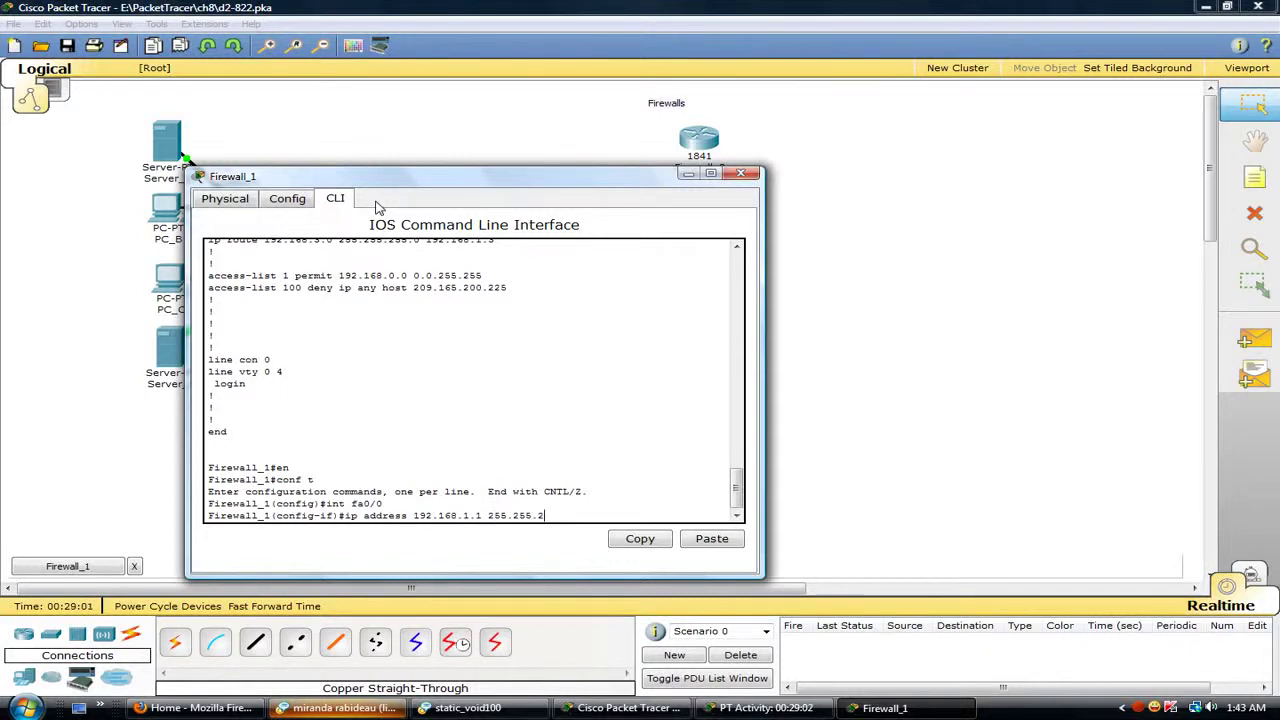
pyautogui.write('55.0')
pyautogui.press('Return')
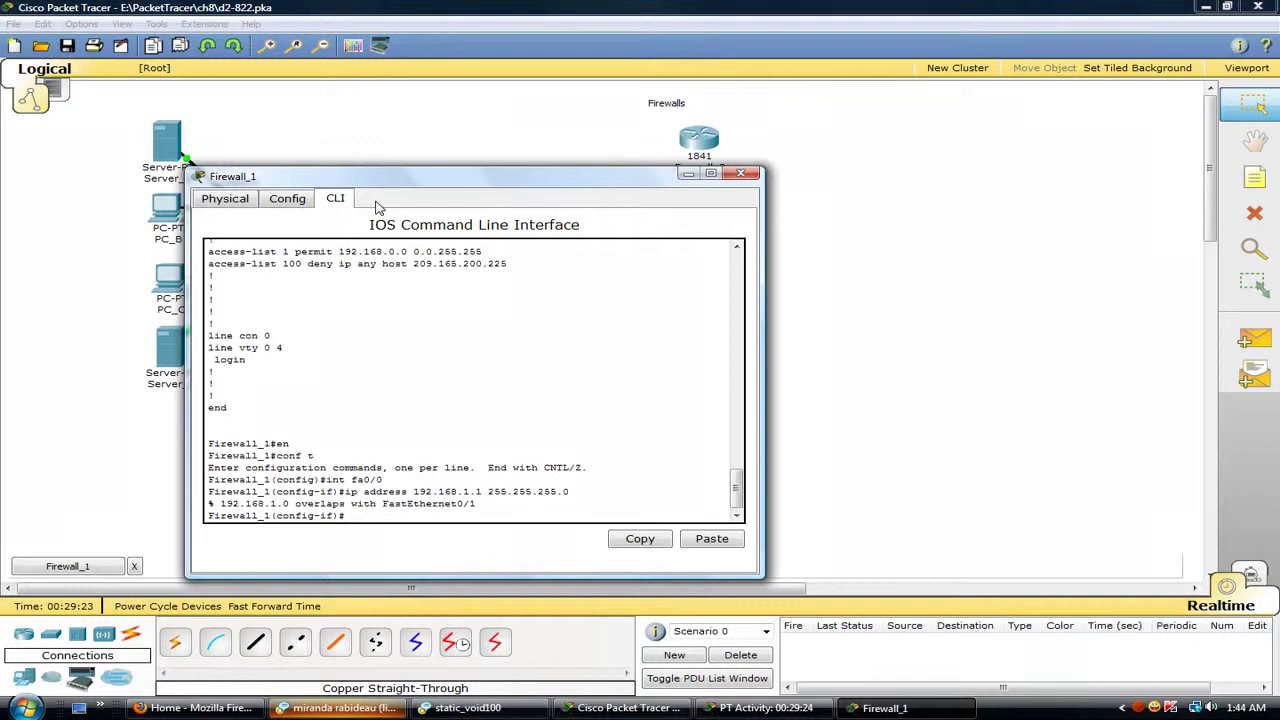
# - Reset the PT Activity to its initial network and minimize the activity instructions window
pyautogui.click(729, 712)
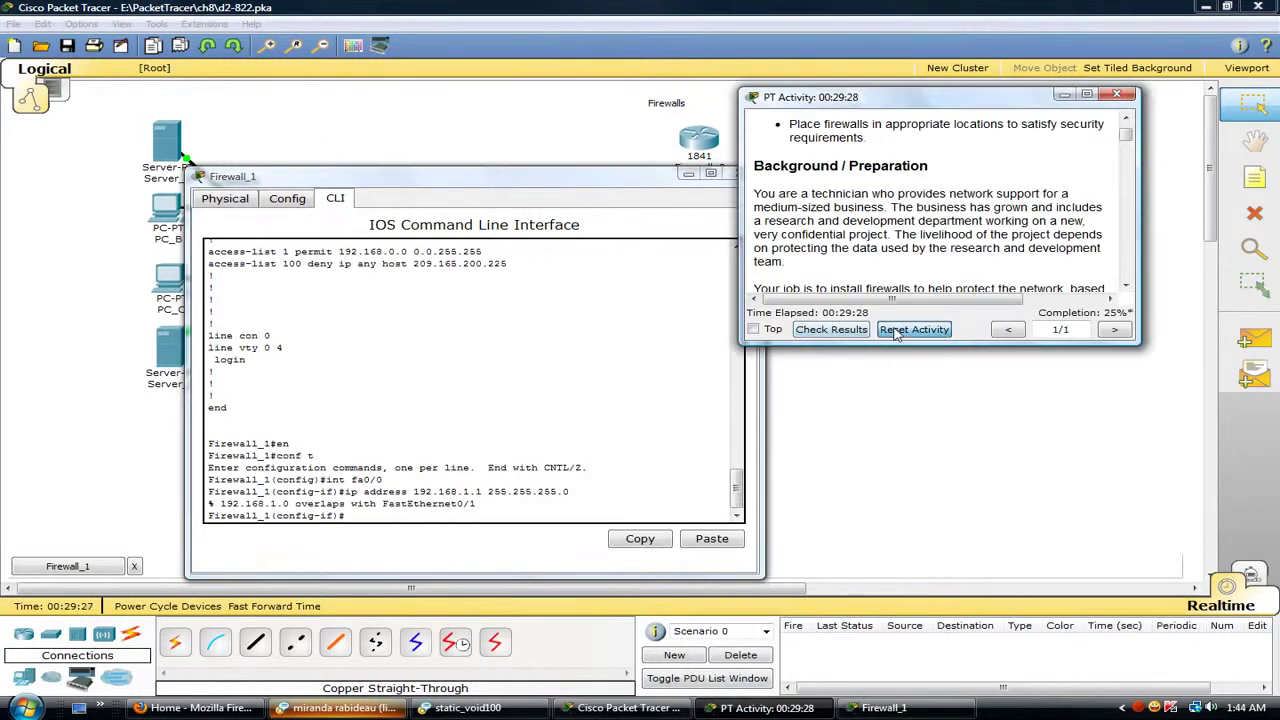
pyautogui.click(884, 333)
pyautogui.click(899, 241)
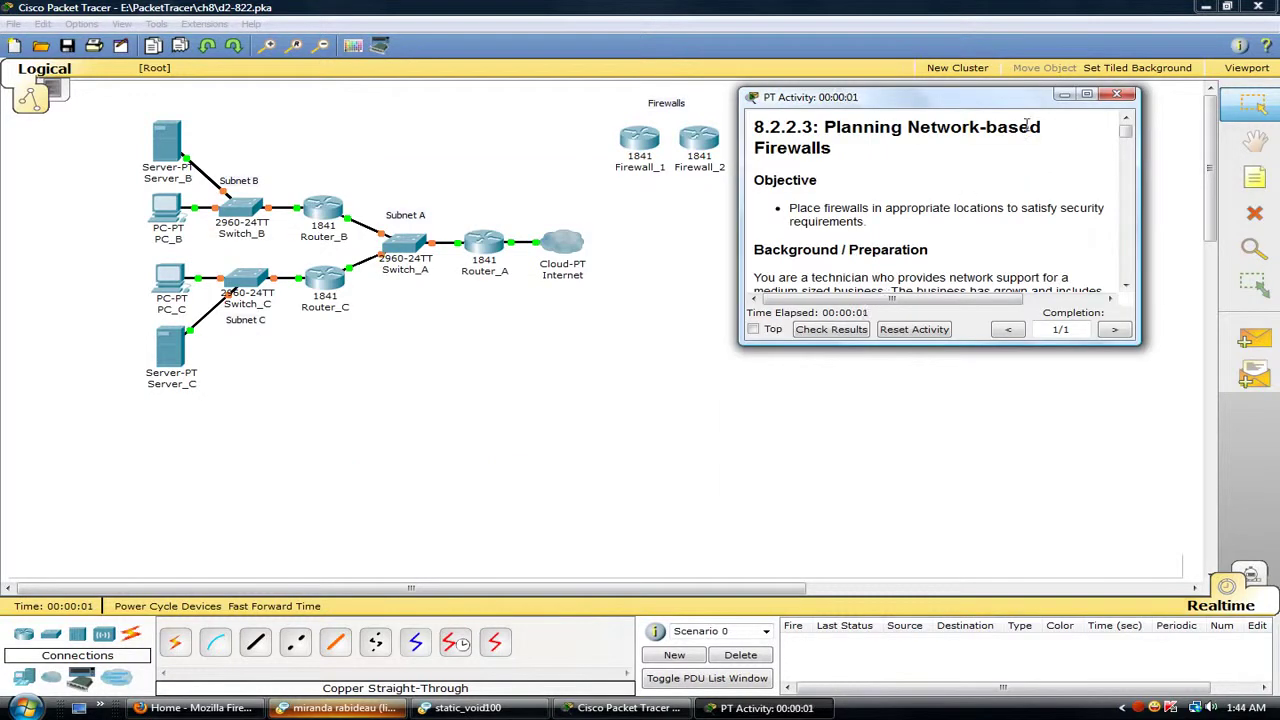
pyautogui.click(1064, 94)
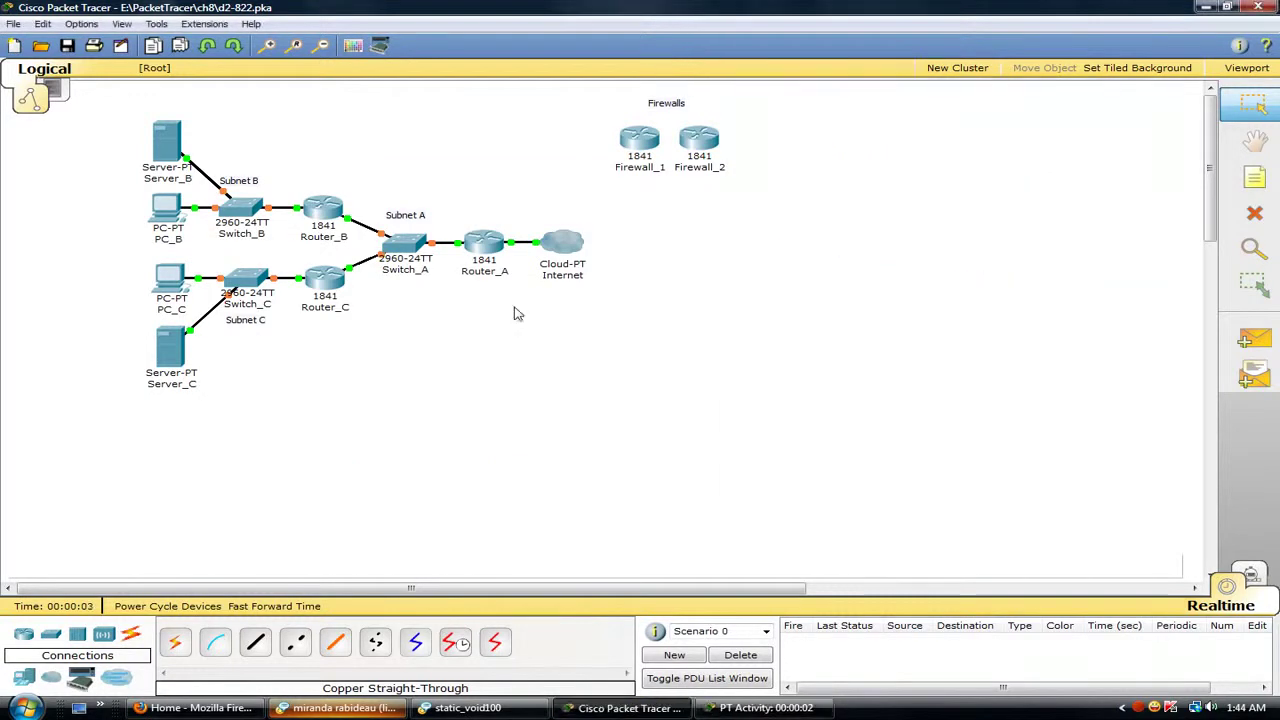
# - Delete Router_A and move Firewall_1 into its place between Switch_A and the Internet cloud
pyautogui.click(487, 249)
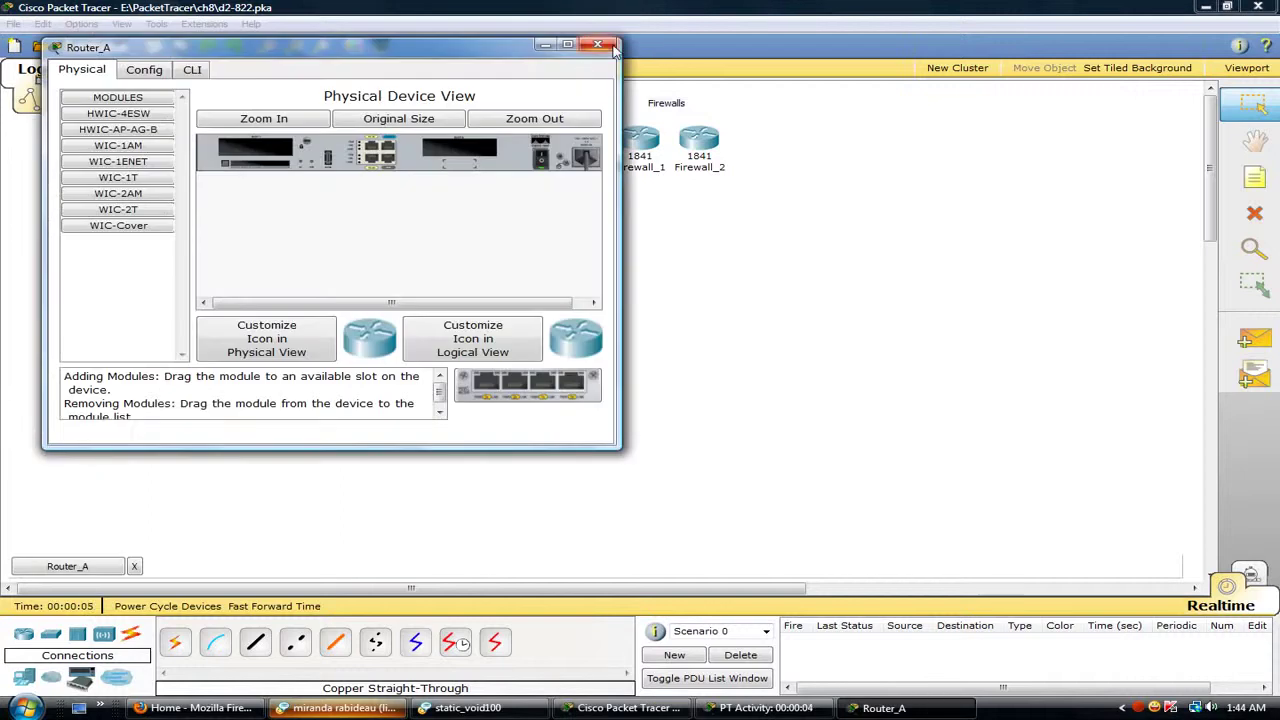
pyautogui.click(598, 47)
pyautogui.click(1255, 213)
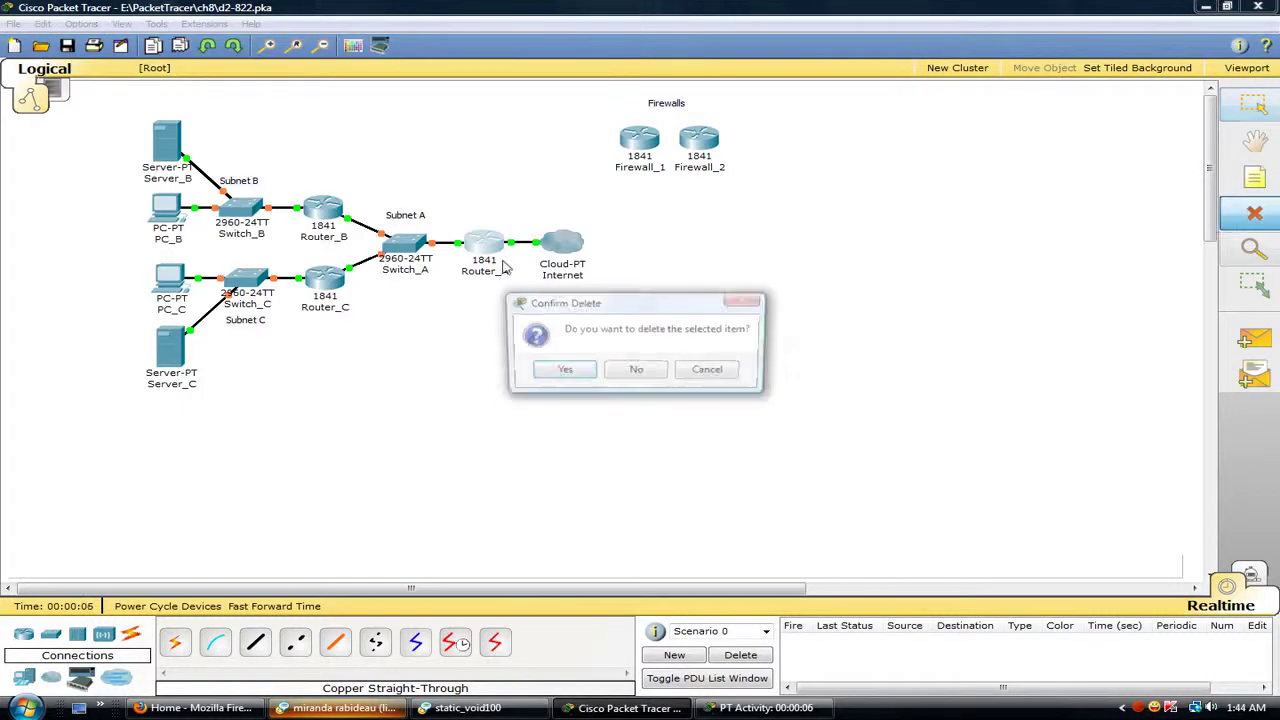
pyautogui.click(549, 366)
pyautogui.moveTo(640, 140); pyautogui.dragTo(491, 248)
pyautogui.click(490, 248)
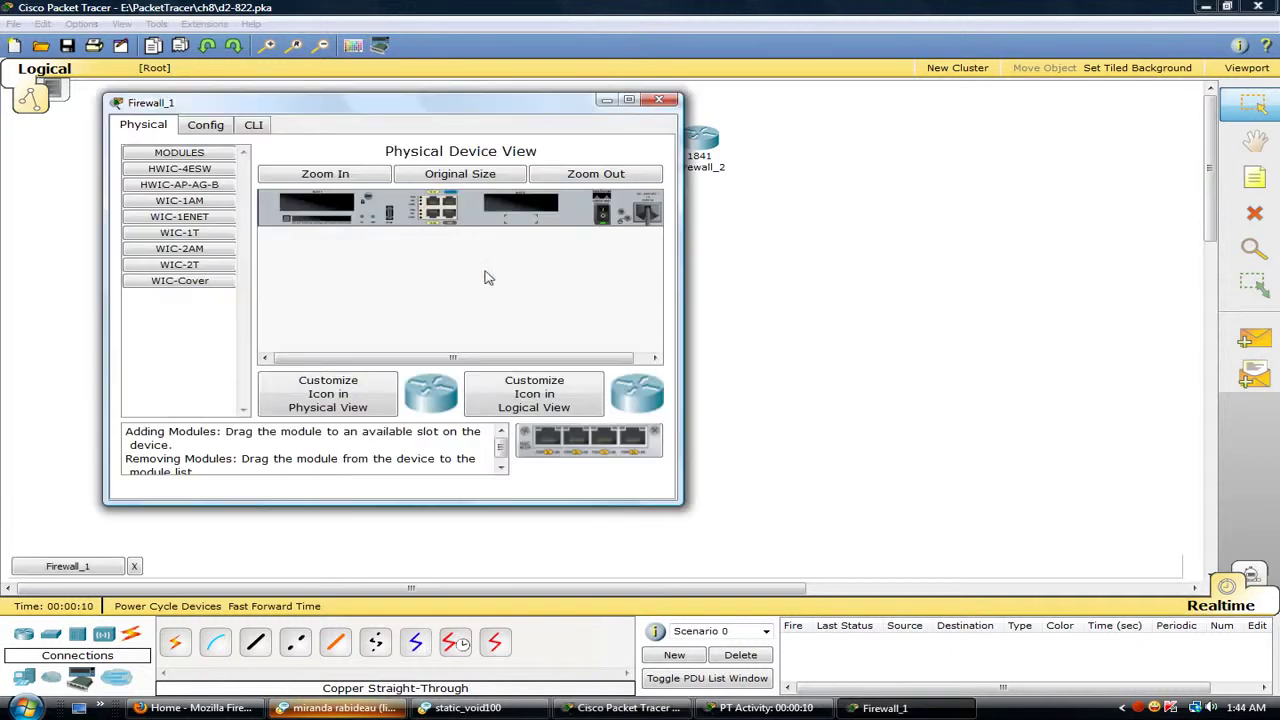
pyautogui.press('Escape')
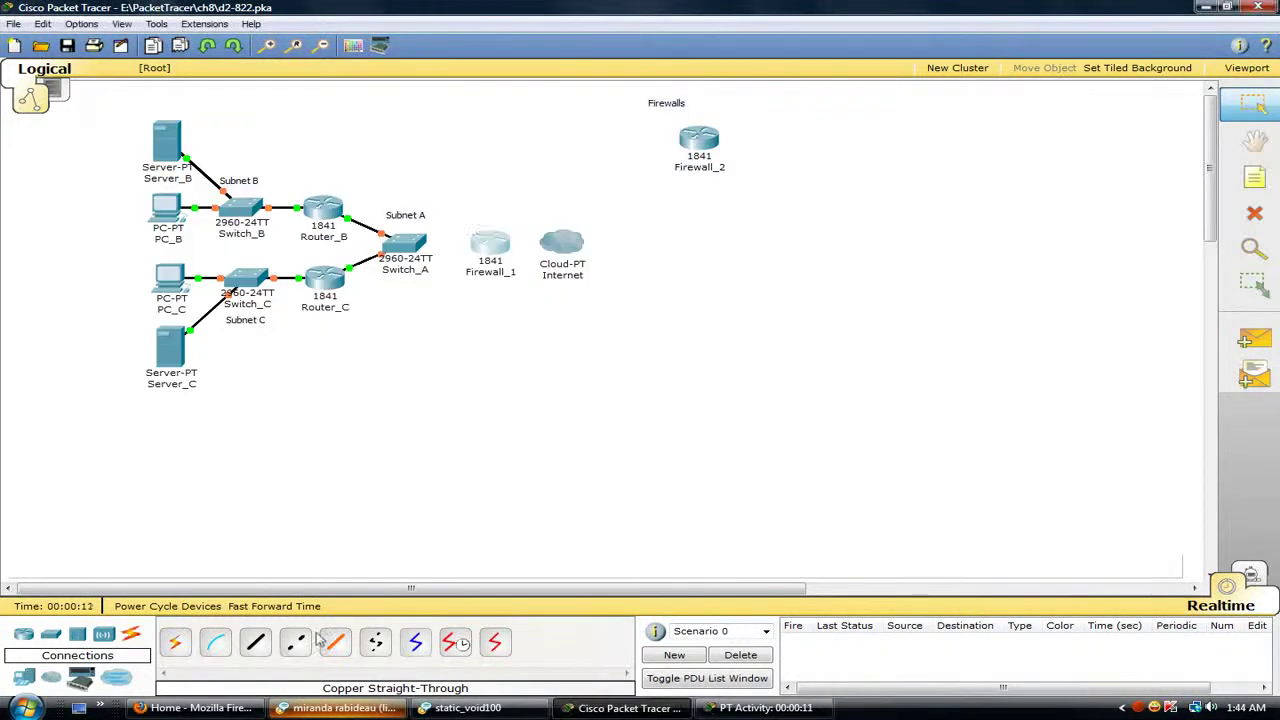
# - Connect Firewall_1's FastEthernet0/0 to Switch_A with a copper straight-through cable
pyautogui.click(255, 642)
pyautogui.click(489, 246)
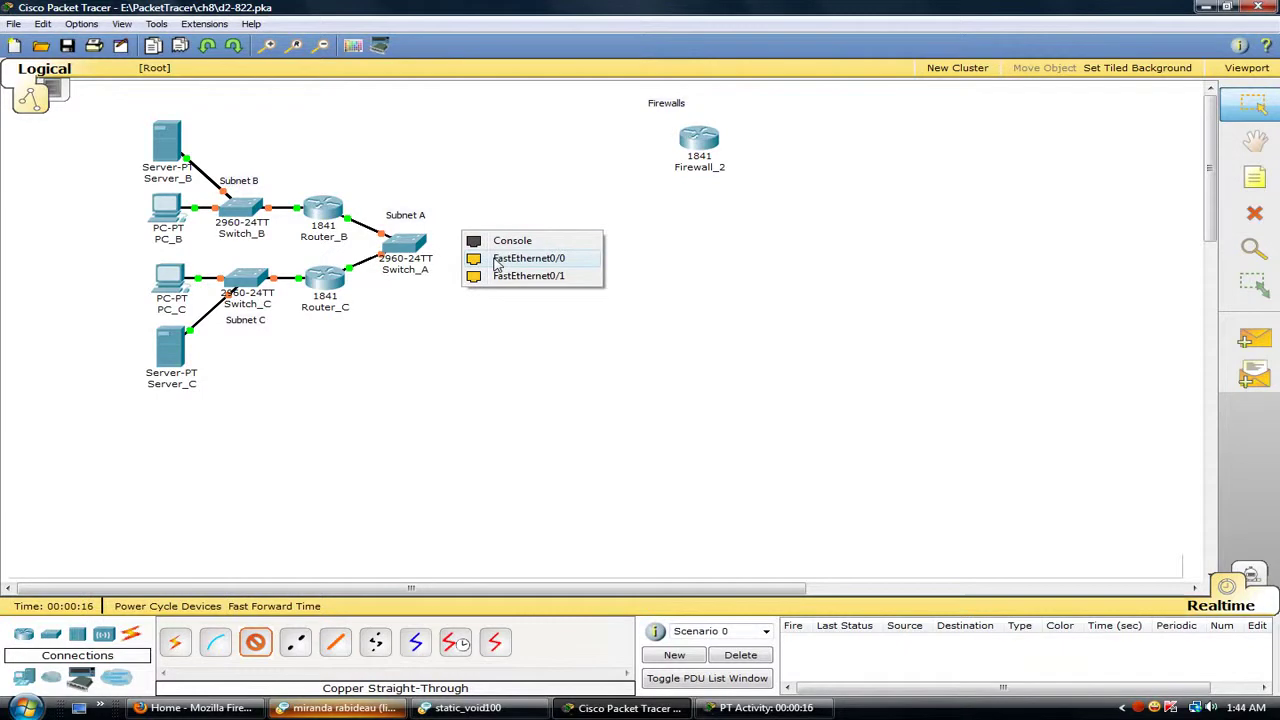
pyautogui.click(497, 259)
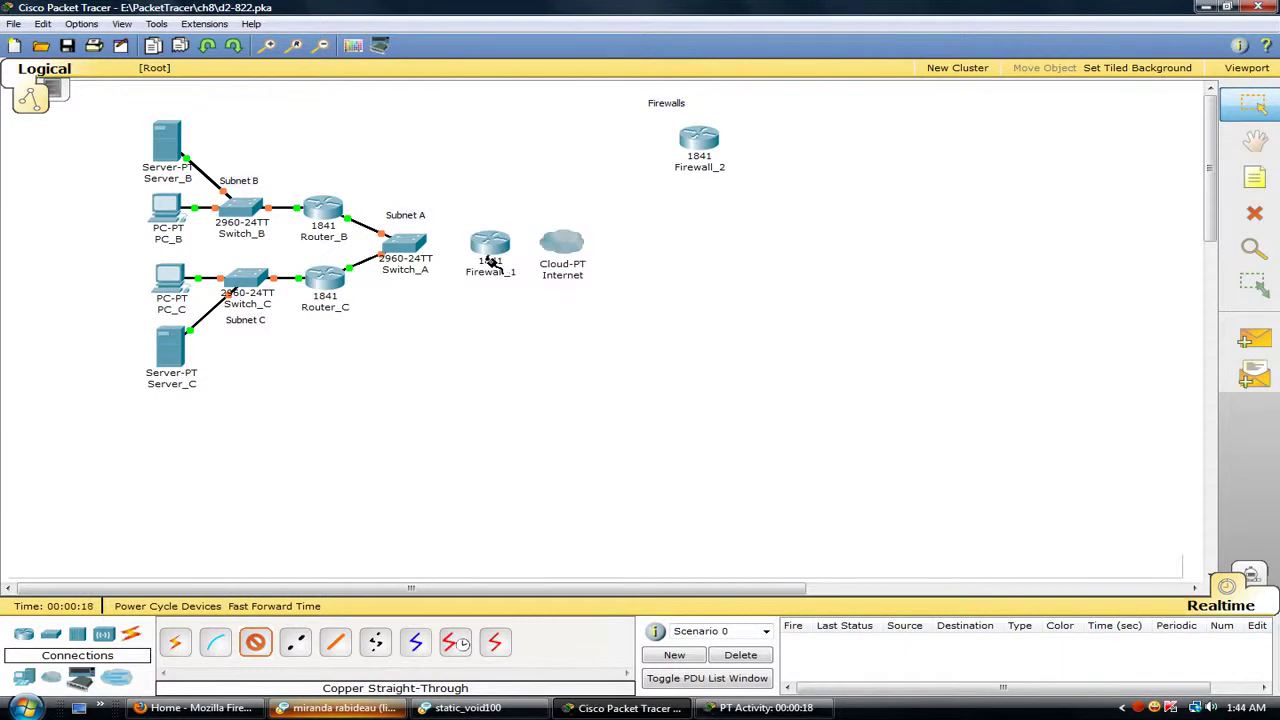
pyautogui.click(410, 246)
pyautogui.click(427, 263)
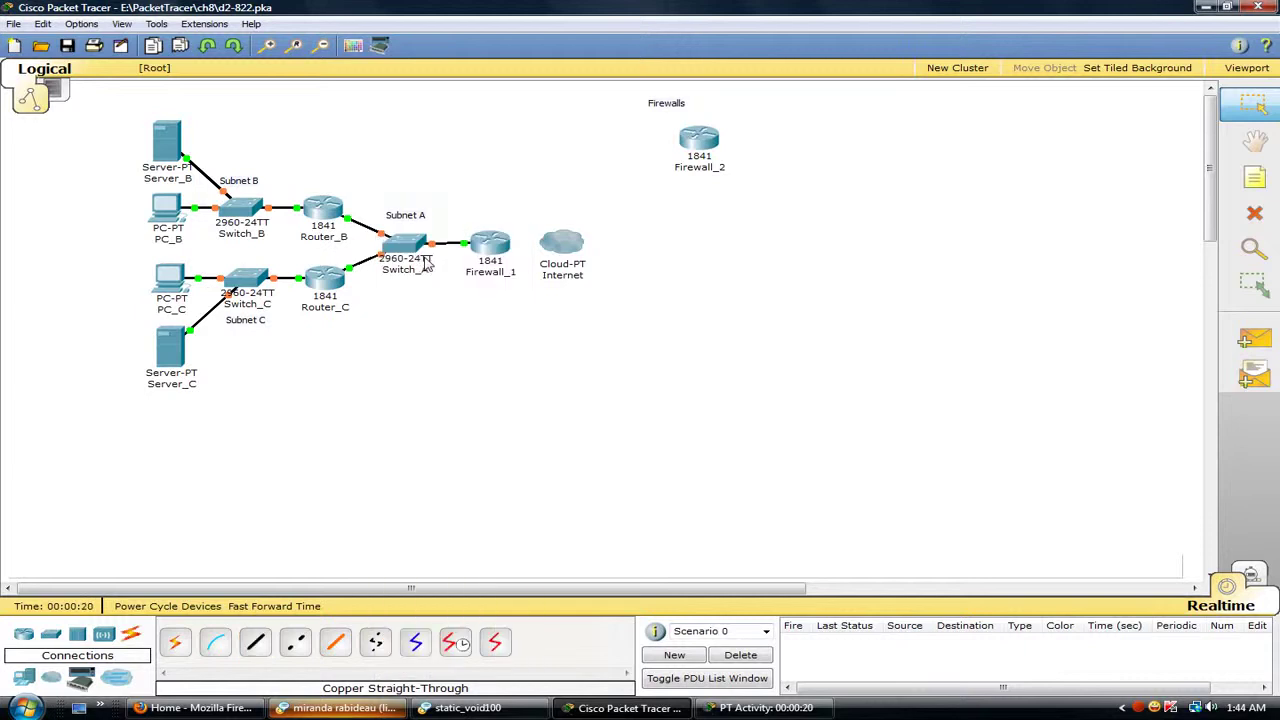
# - Cable Firewall_1's FastEthernet0/1 to the Internet cloud's Ethernet6 port with a copper straight-through connection
pyautogui.click(505, 245)
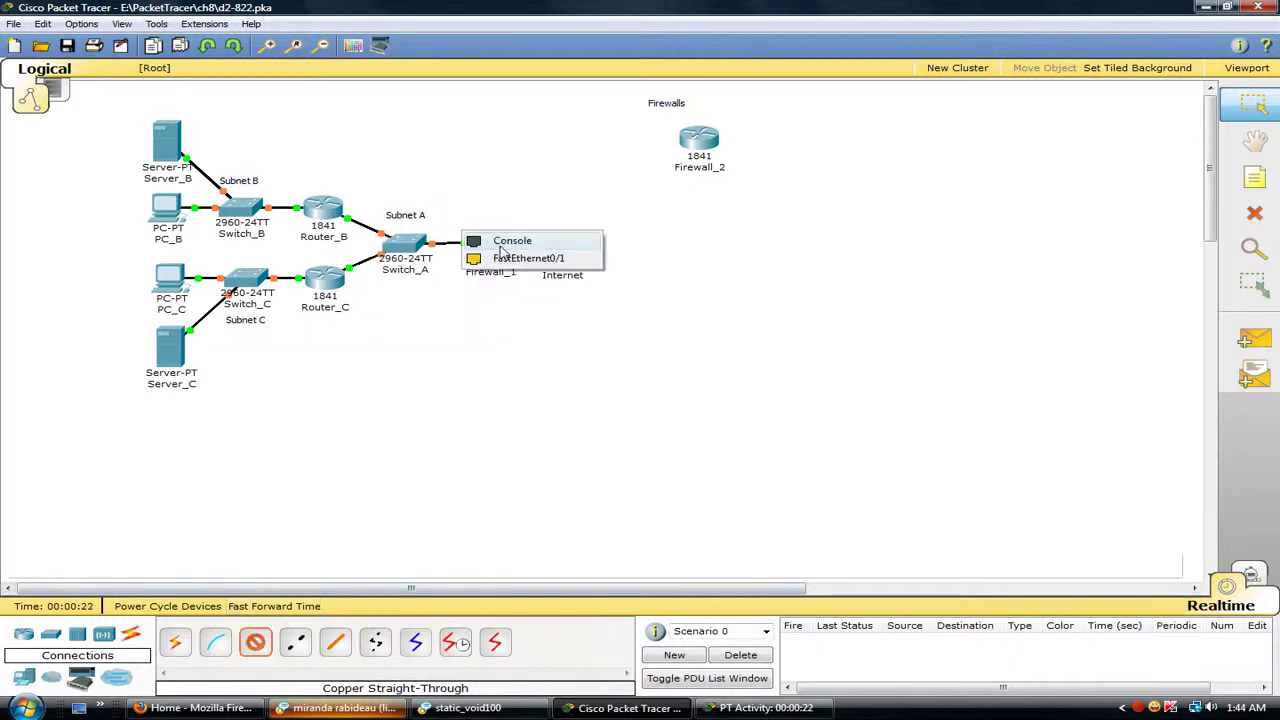
pyautogui.click(520, 257)
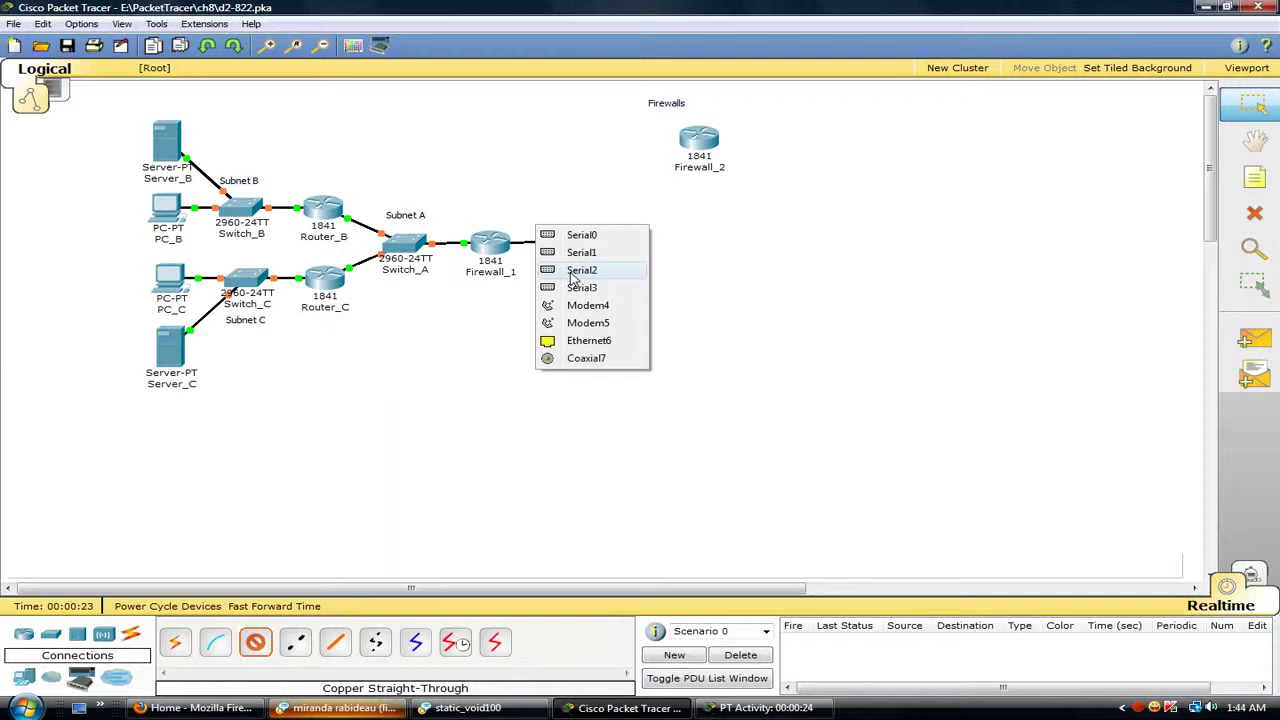
pyautogui.click(573, 341)
# - Open Firewall_1's command line and enter global configuration mode with en and conf t
pyautogui.click(493, 238)
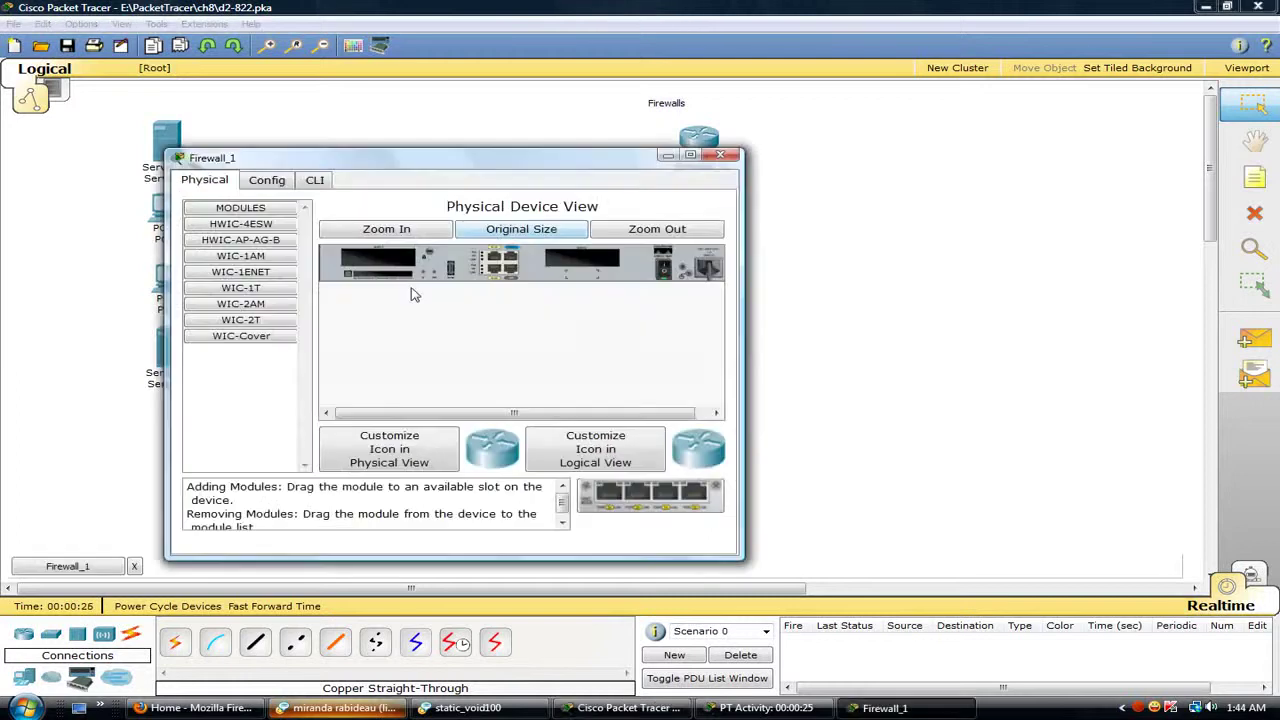
pyautogui.click(318, 180)
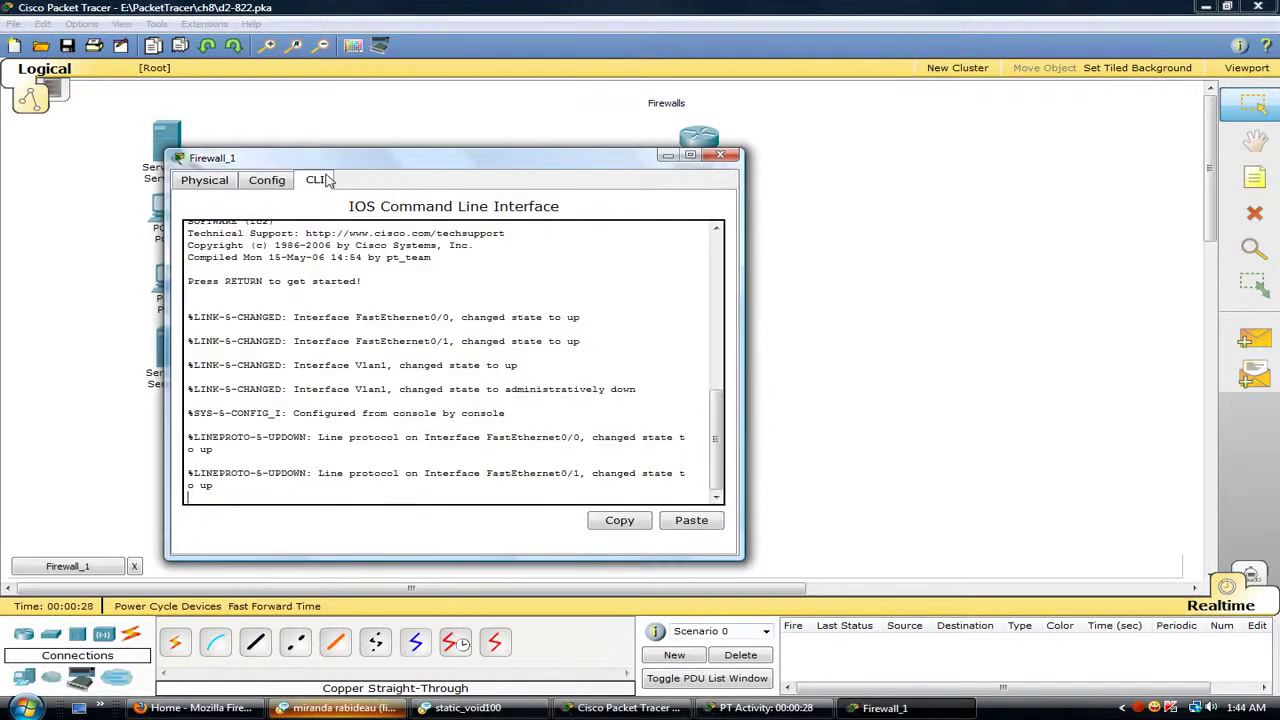
pyautogui.press('Return')
pyautogui.write('en')
pyautogui.press('Return')
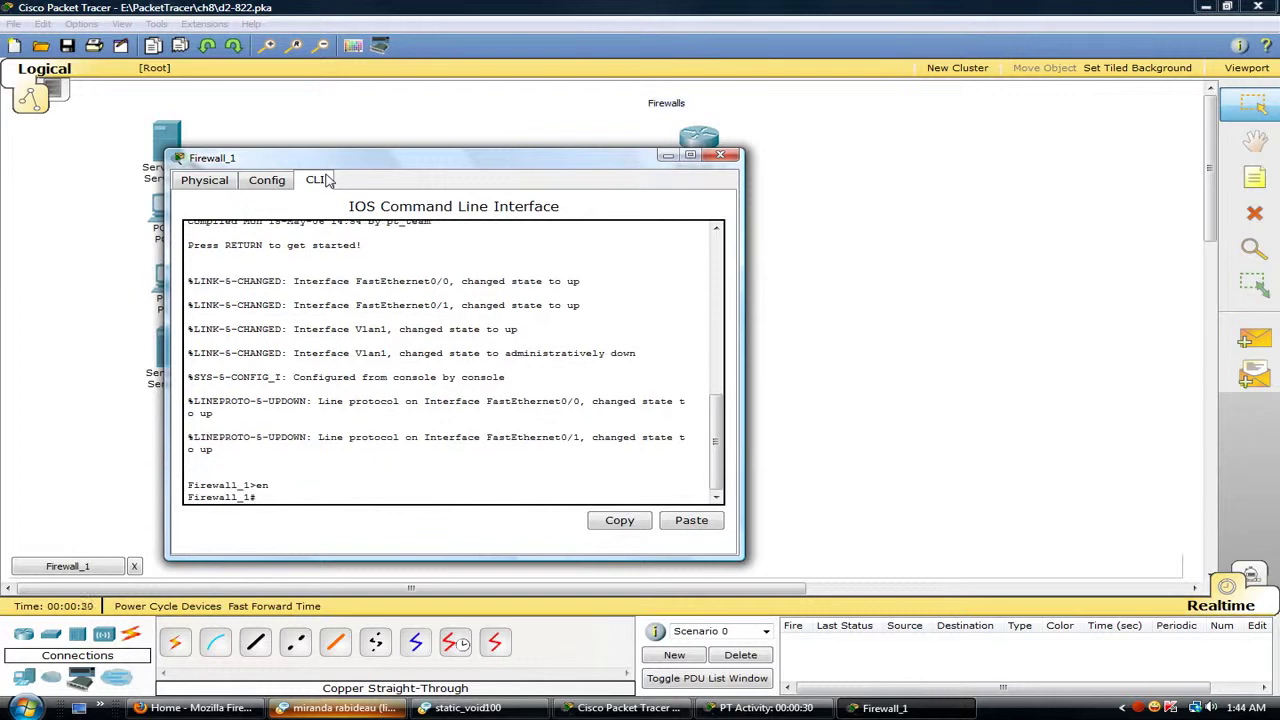
pyautogui.write('conf t')
pyautogui.press('Return')
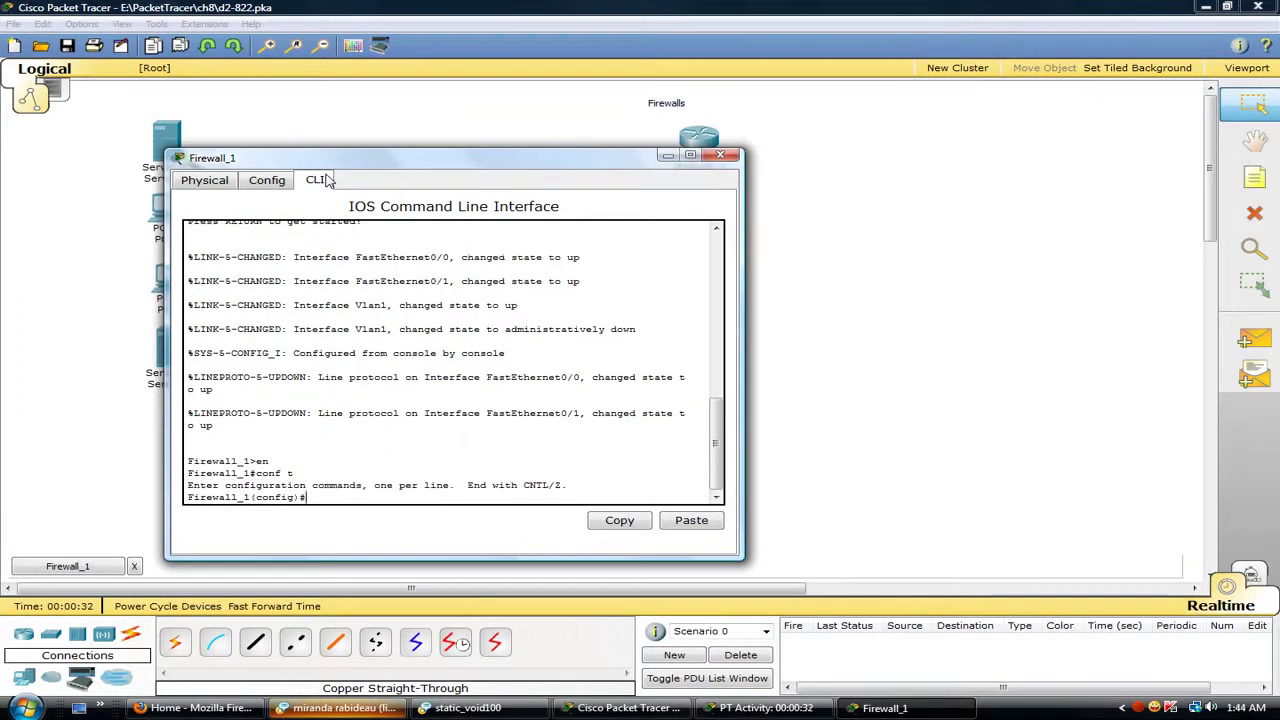
# - Assign IP address 209.165.200.225 with mask 255.255.255.224 to Firewall_1's interface fa0/1 and exit interface configuration
pyautogui.write('int fa0/1')
pyautogui.press('Return')
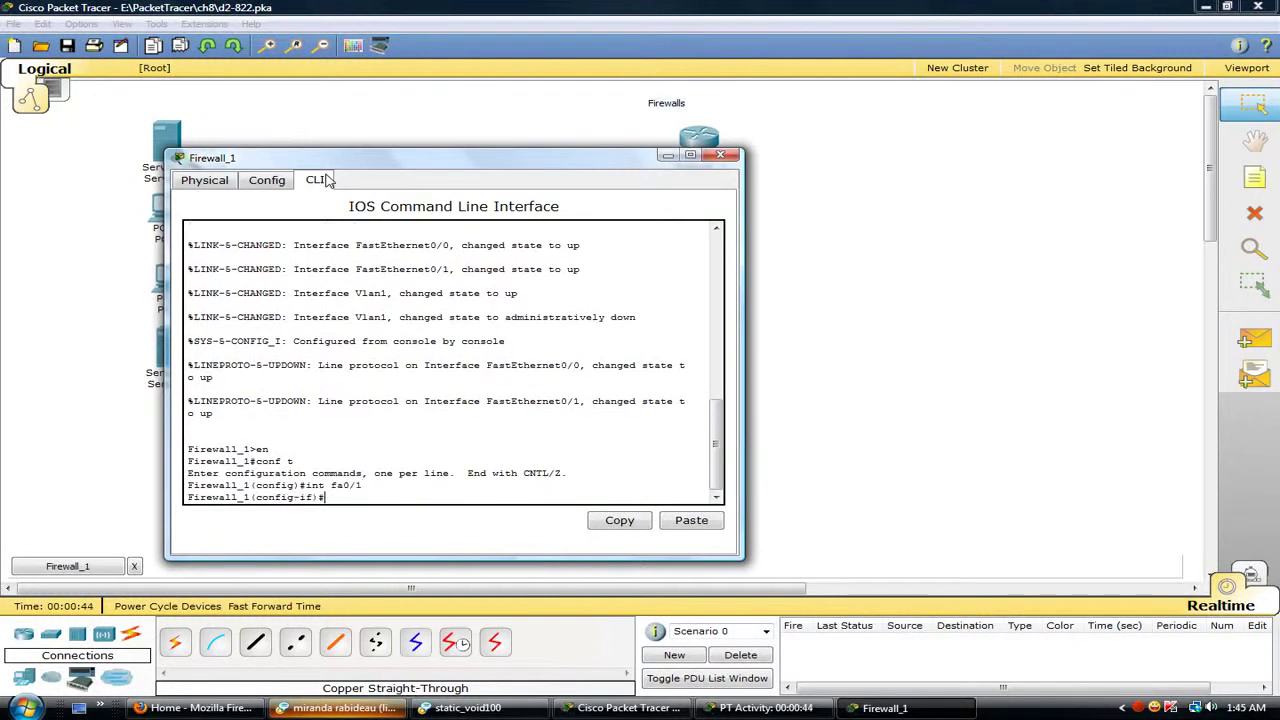
pyautogui.write('ip address 209.165.200.225')
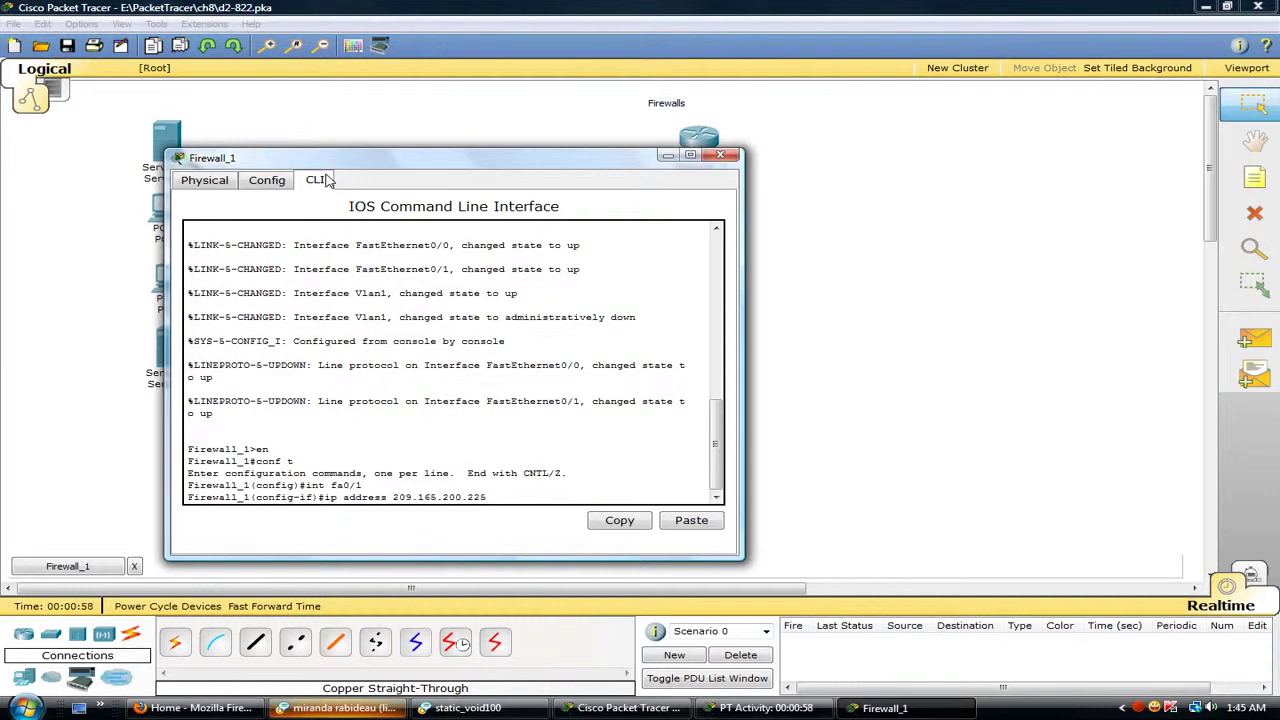
pyautogui.write(' 255.255.255.224')
pyautogui.press('Return')
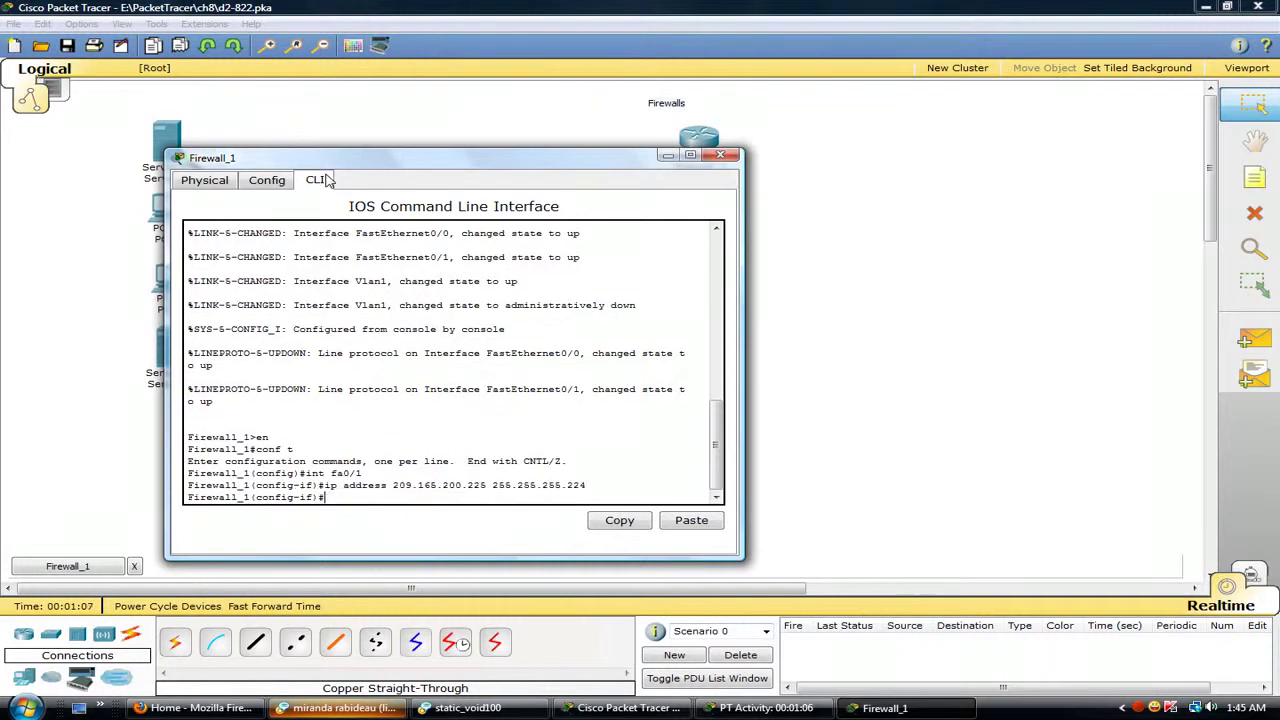
pyautogui.write('exit')
pyautogui.press('Return')
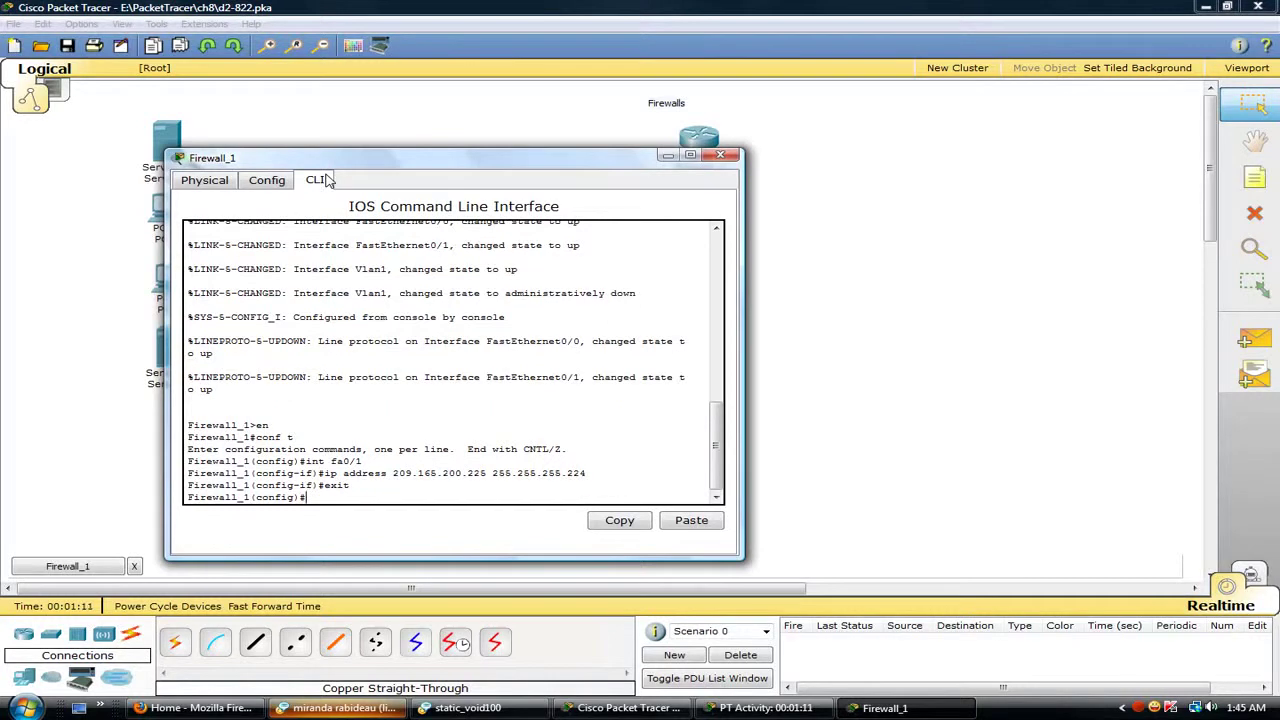
# - Assign IP address 192.168.1.1 with mask 255.255.255.0 to Firewall_1's interface fa0/0 and exit interface configuration
pyautogui.write('int fa0/0')
pyautogui.press('Return')
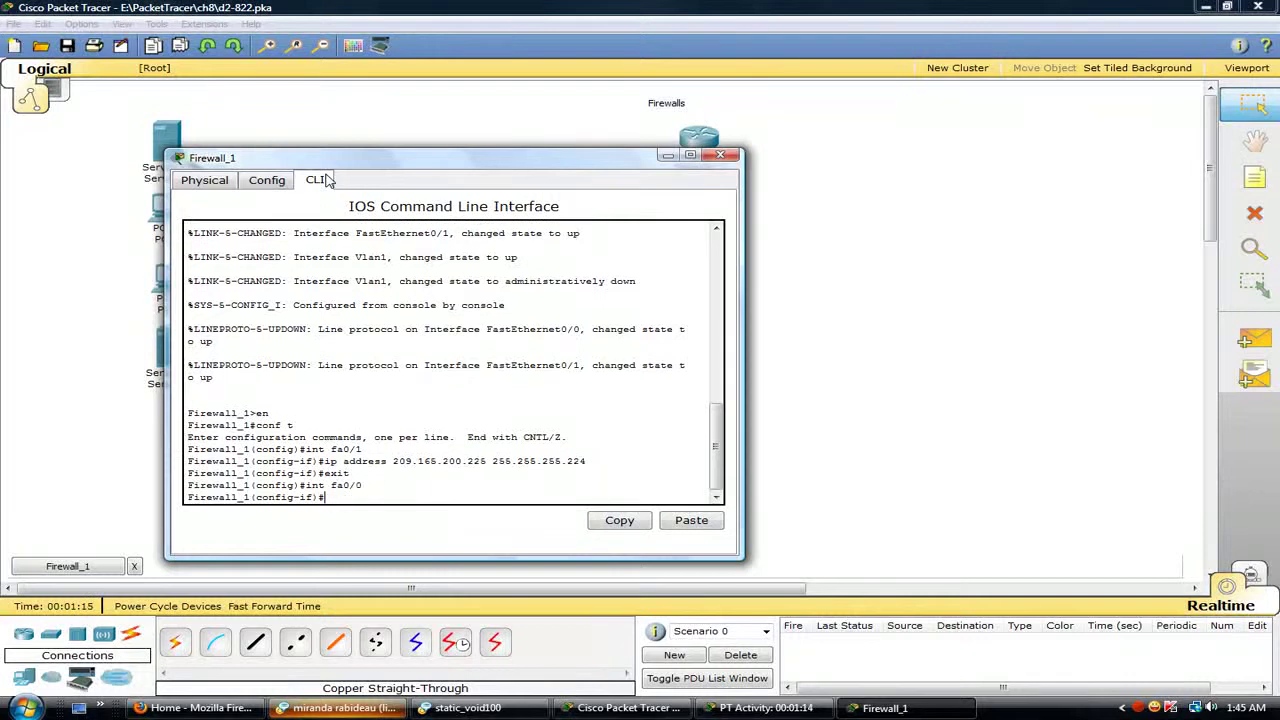
pyautogui.write('ip address 192.168.1.1 255.255.255.0')
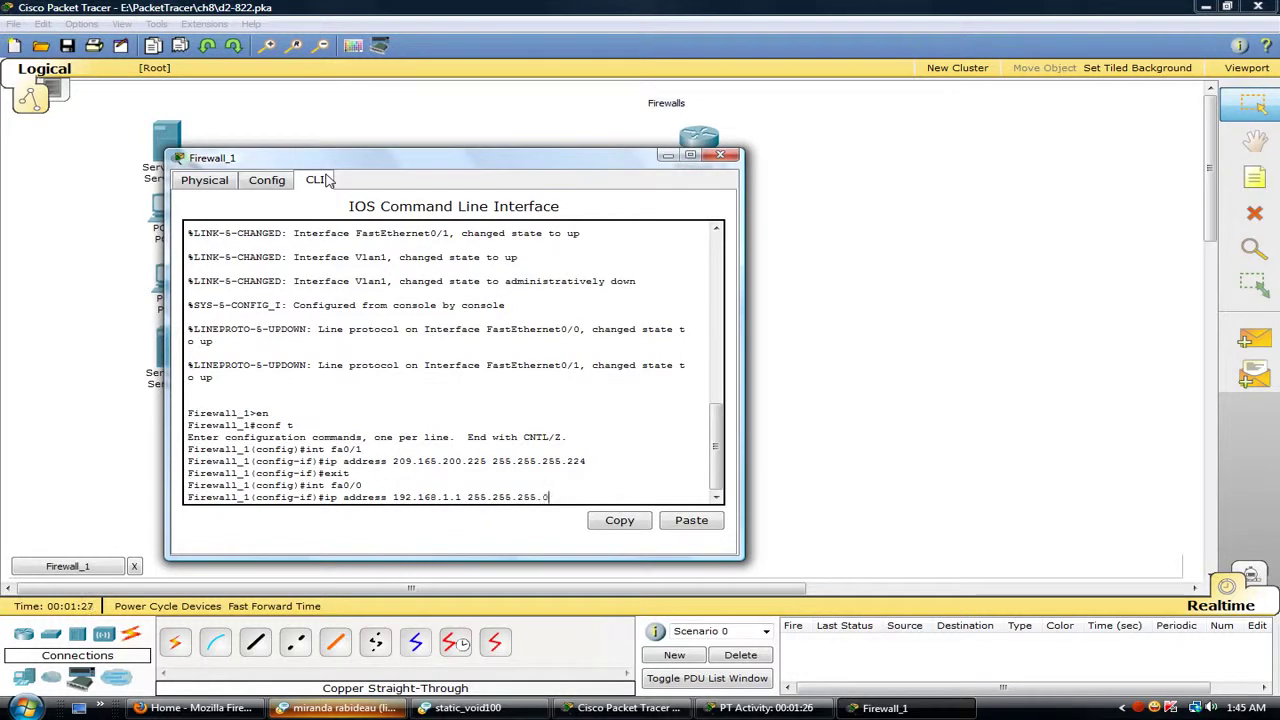
pyautogui.press('Return')
pyautogui.write('exit')
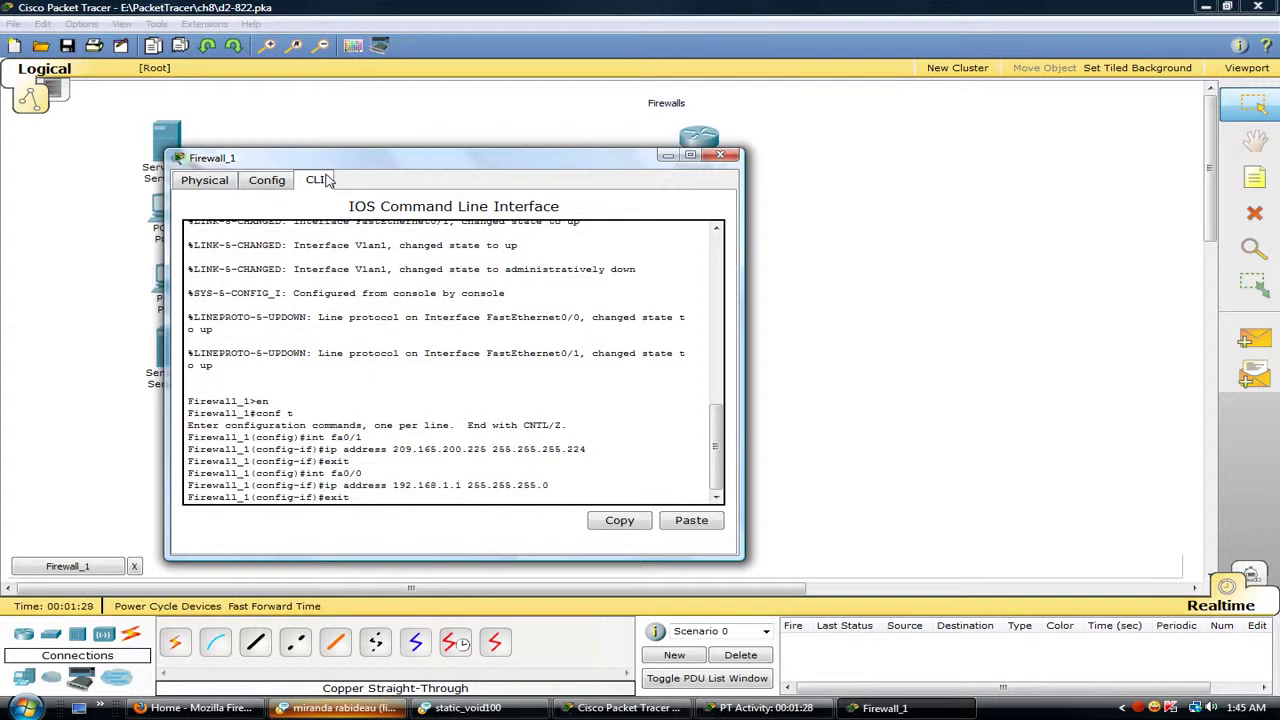
pyautogui.press('Return')
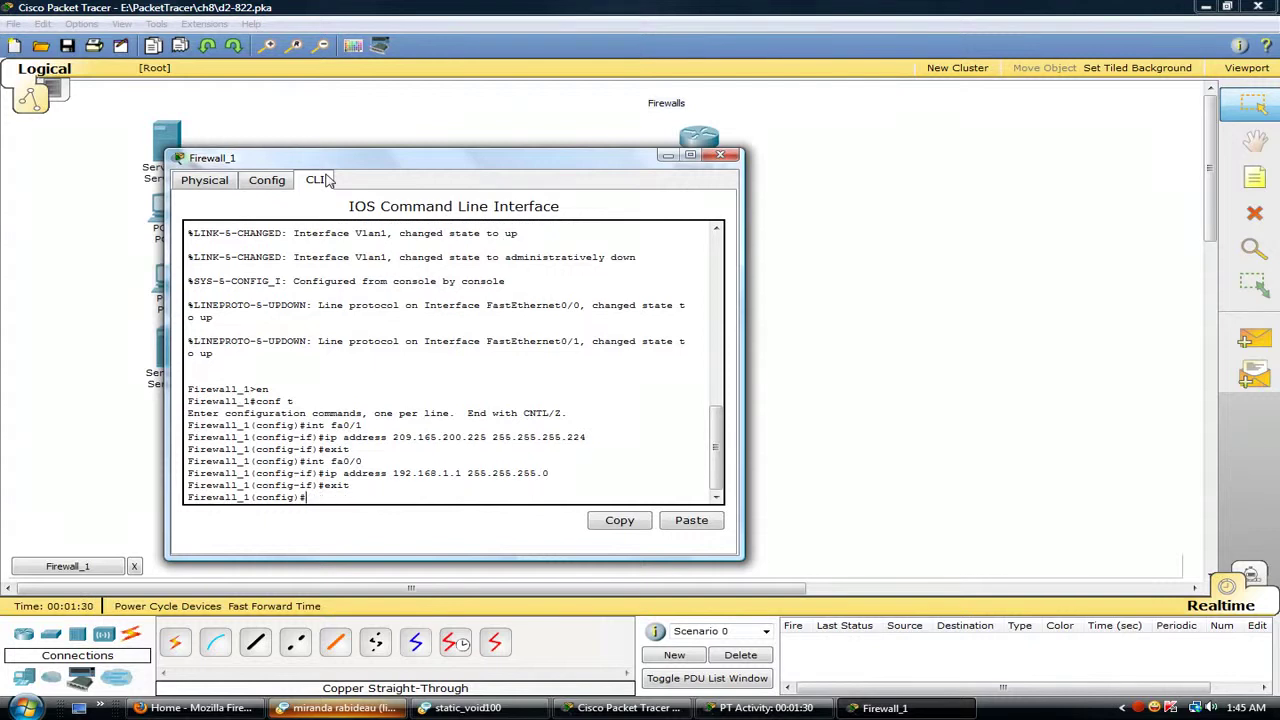
# - Exit to privileged mode and check the FastEthernet0/0 and FastEthernet0/1 addresses in the running configuration with show run
pyautogui.write('show run')
pyautogui.press('Return')
pyautogui.write('exit')
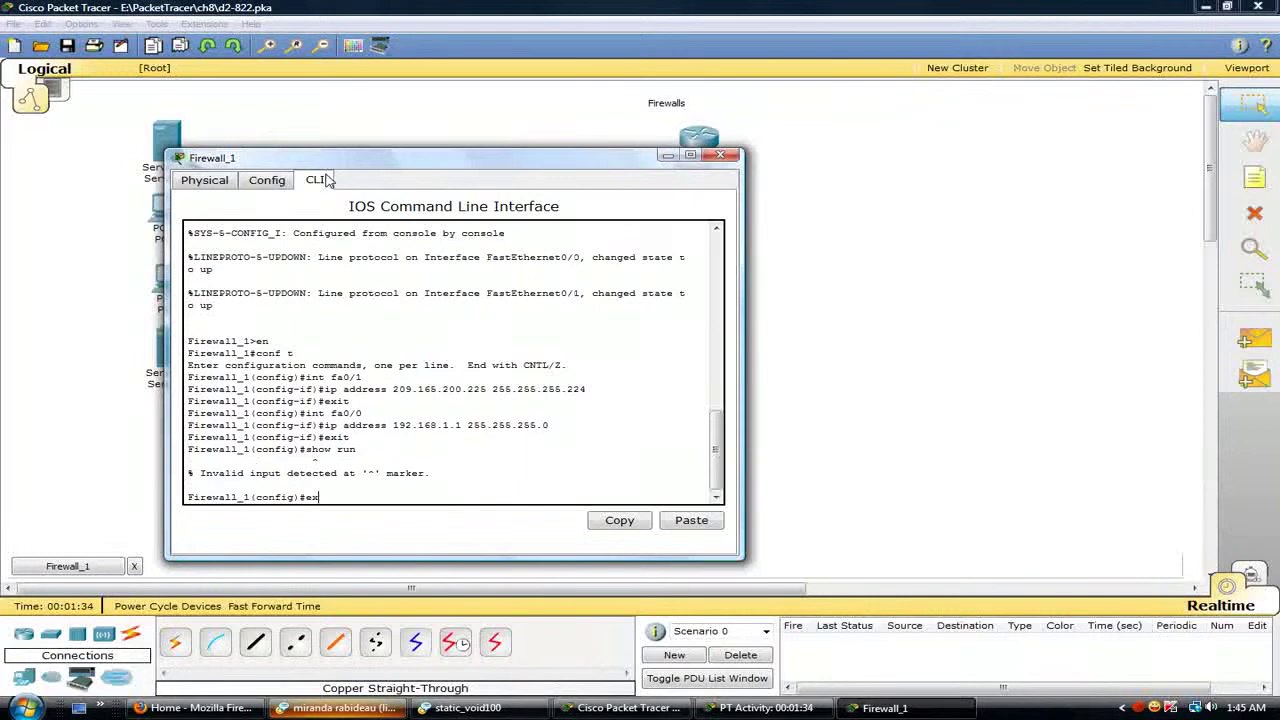
pyautogui.press('Return')
pyautogui.press('Return')
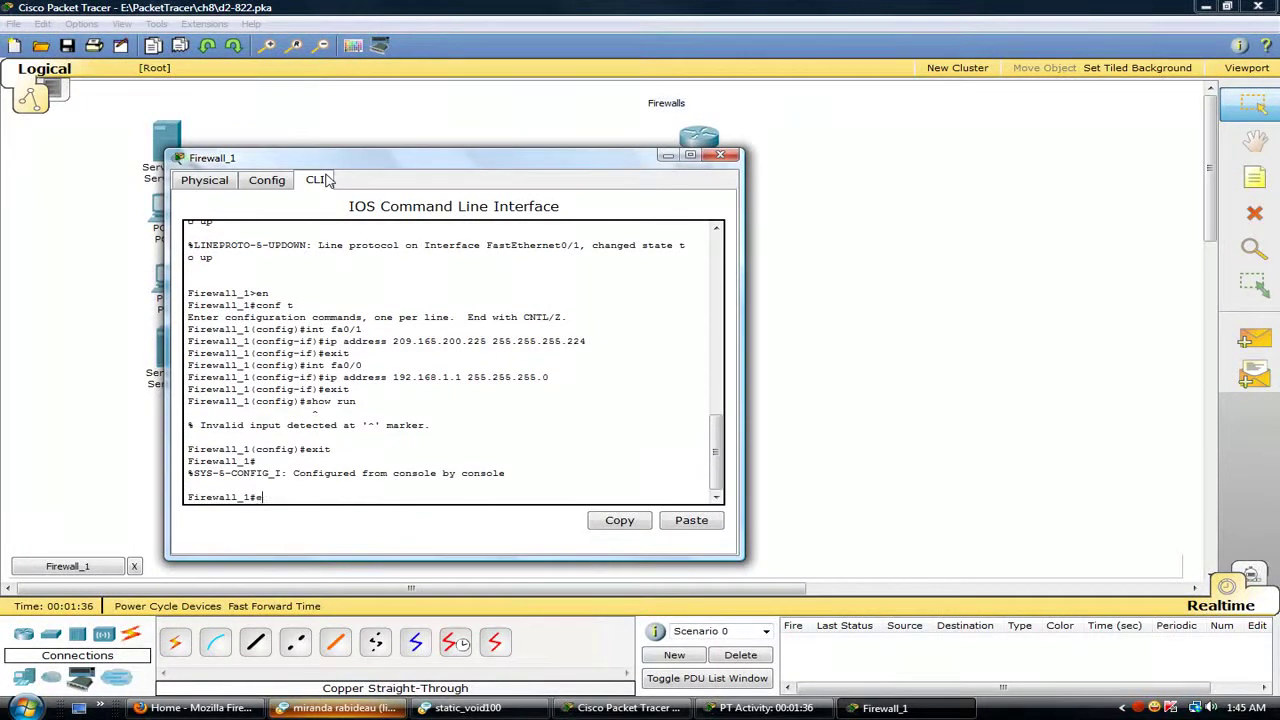
pyautogui.write('show run')
pyautogui.press('Return')
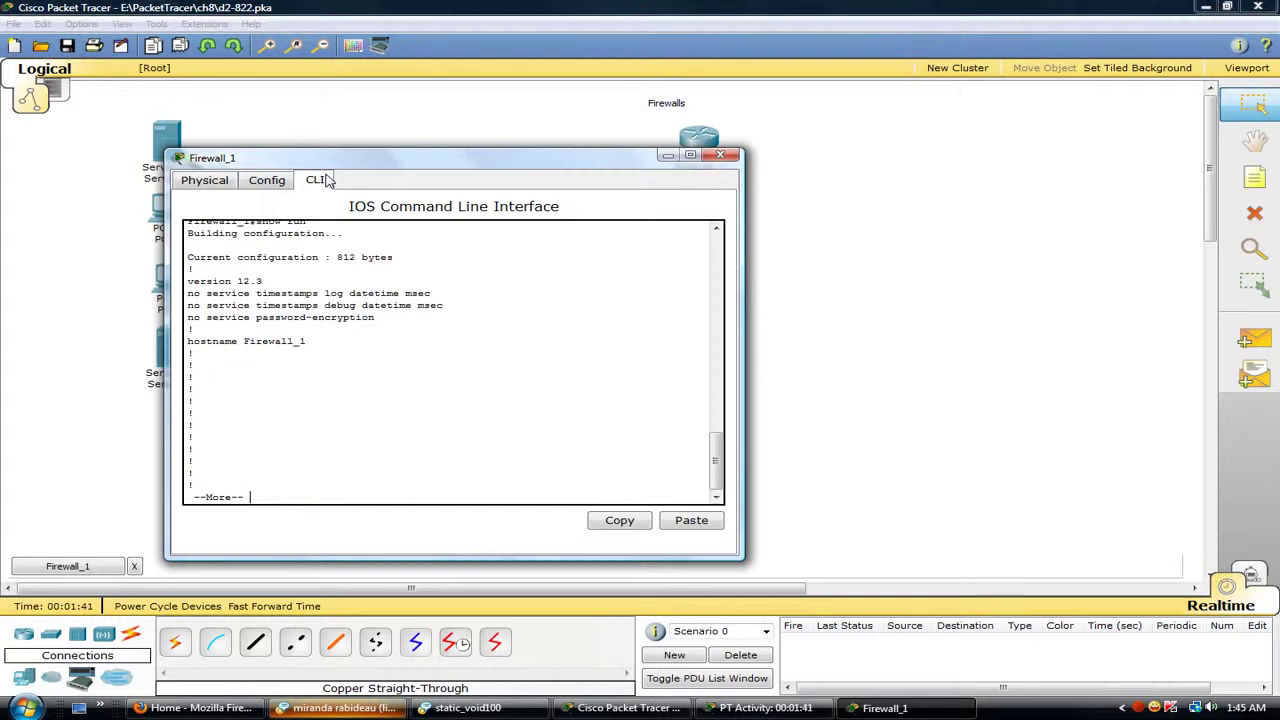
pyautogui.press('space')
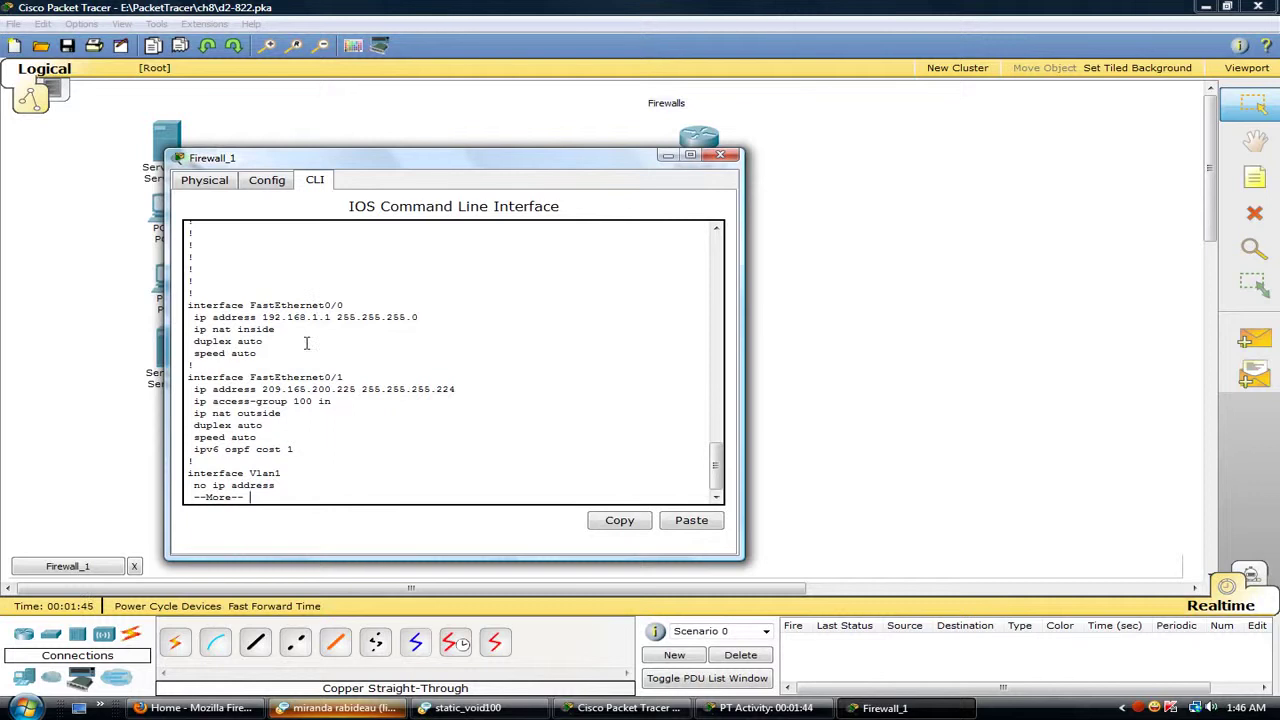
pyautogui.moveTo(264, 390); pyautogui.dragTo(461, 385)
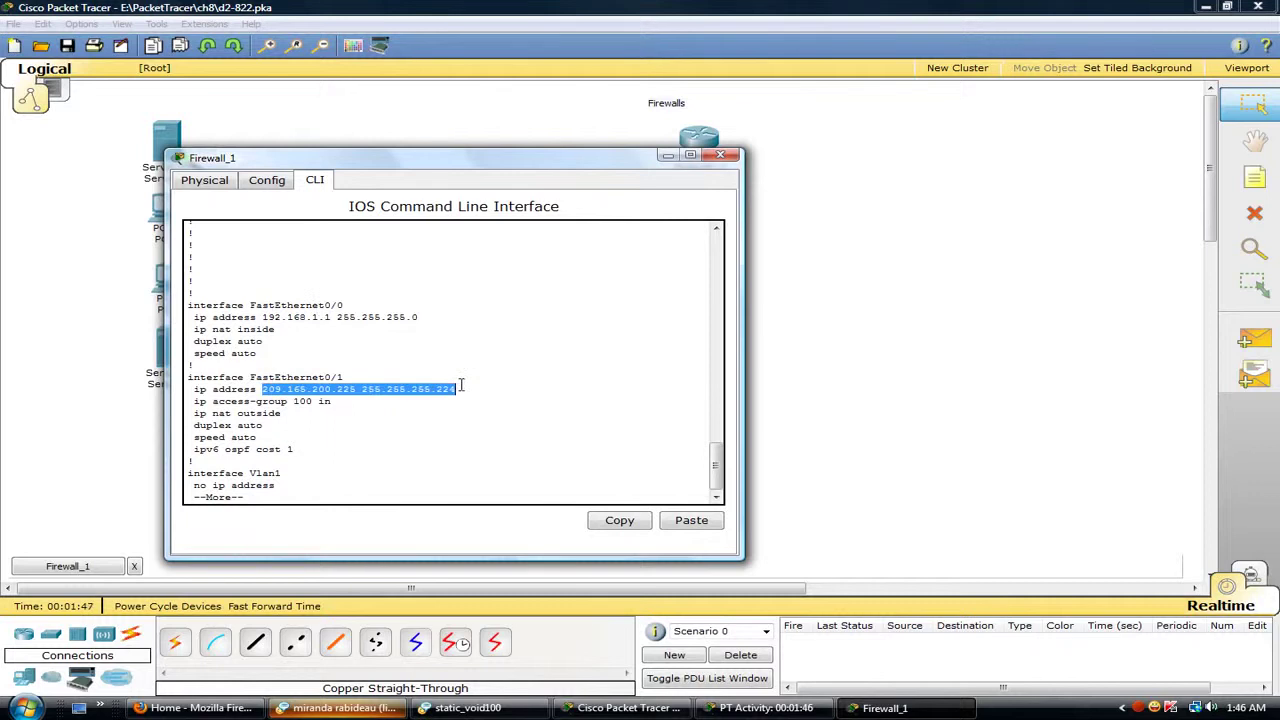
pyautogui.moveTo(259, 318); pyautogui.dragTo(419, 317)
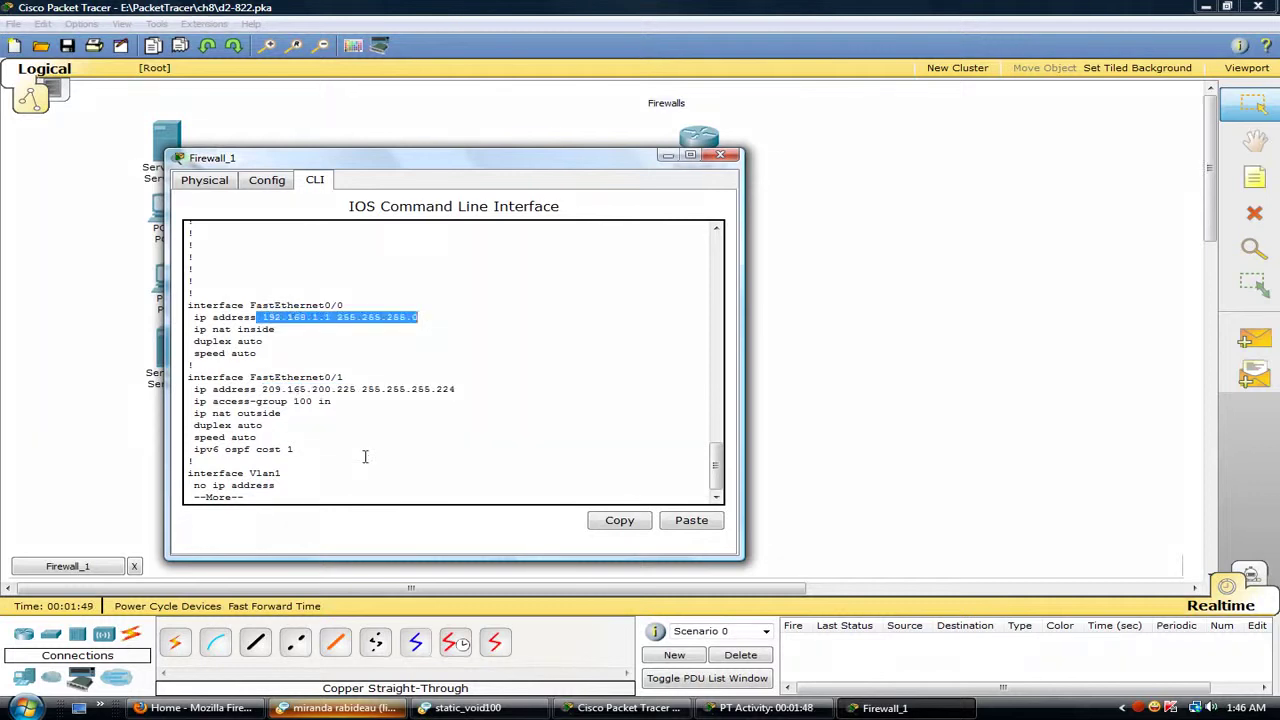
# - Page through the rest of Firewall_1's running configuration and close its window
pyautogui.press('space')
pyautogui.press('space')
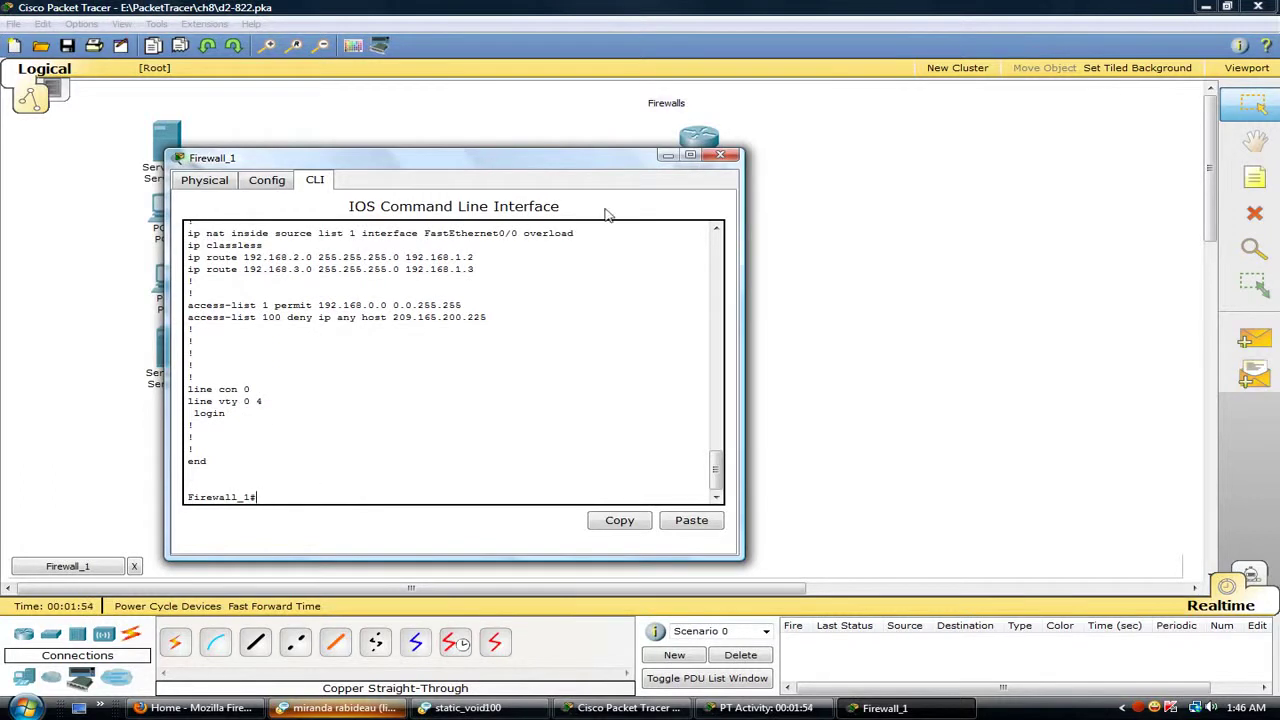
pyautogui.click(724, 156)
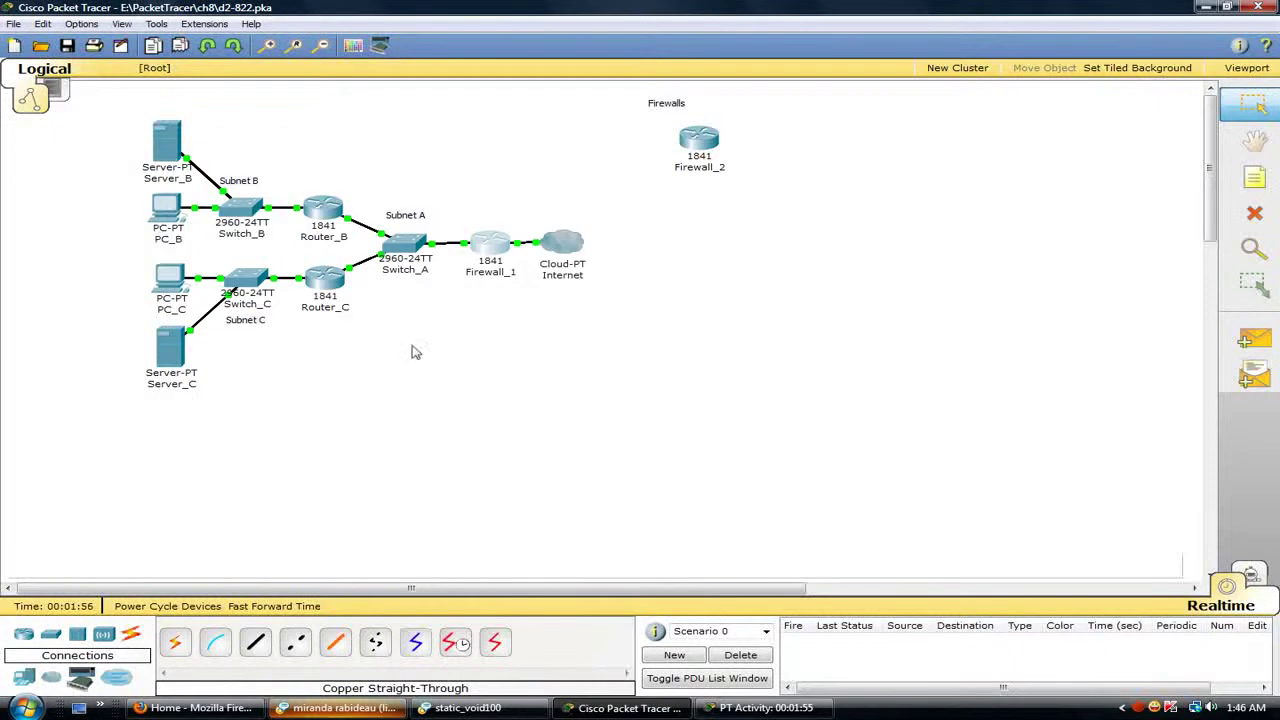
# - Ping 209.165.200.225 from PC_B's Command Prompt, check the ping statistics and close the PC_B window
pyautogui.click(164, 210)
pyautogui.click(185, 52)
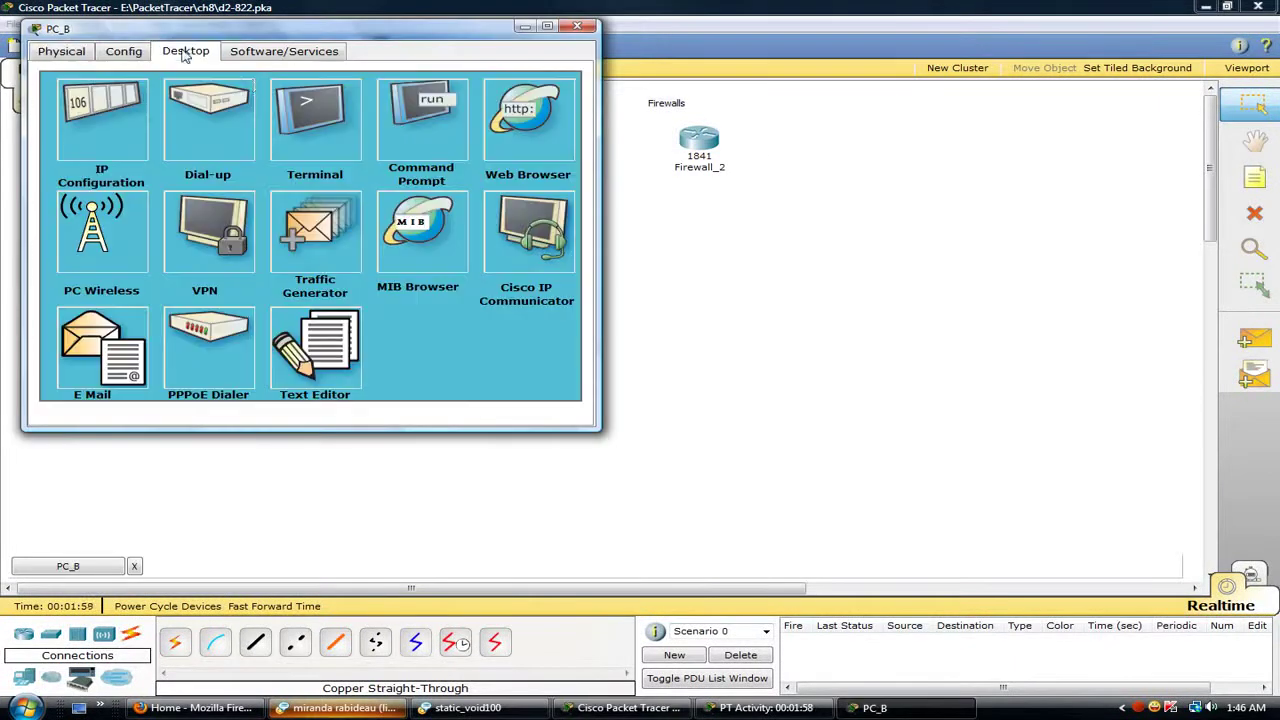
pyautogui.click(410, 115)
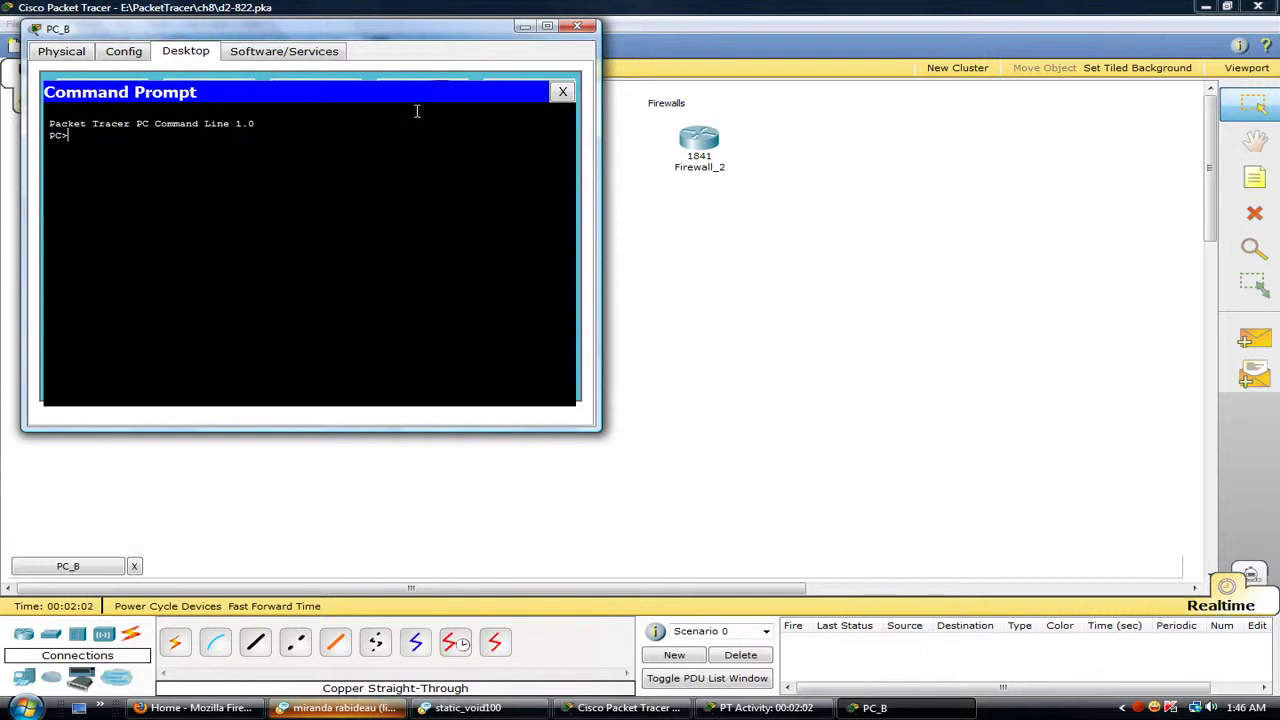
pyautogui.write('ping 209.165.200.225')
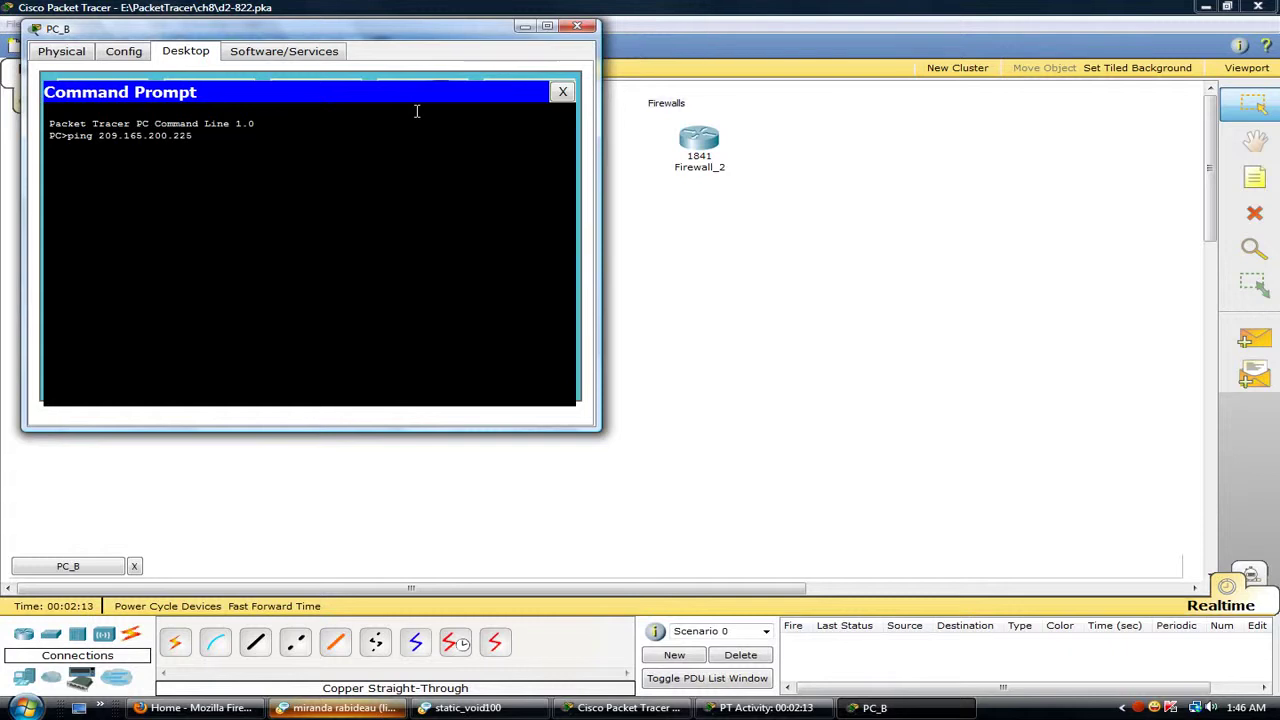
pyautogui.press('Return')
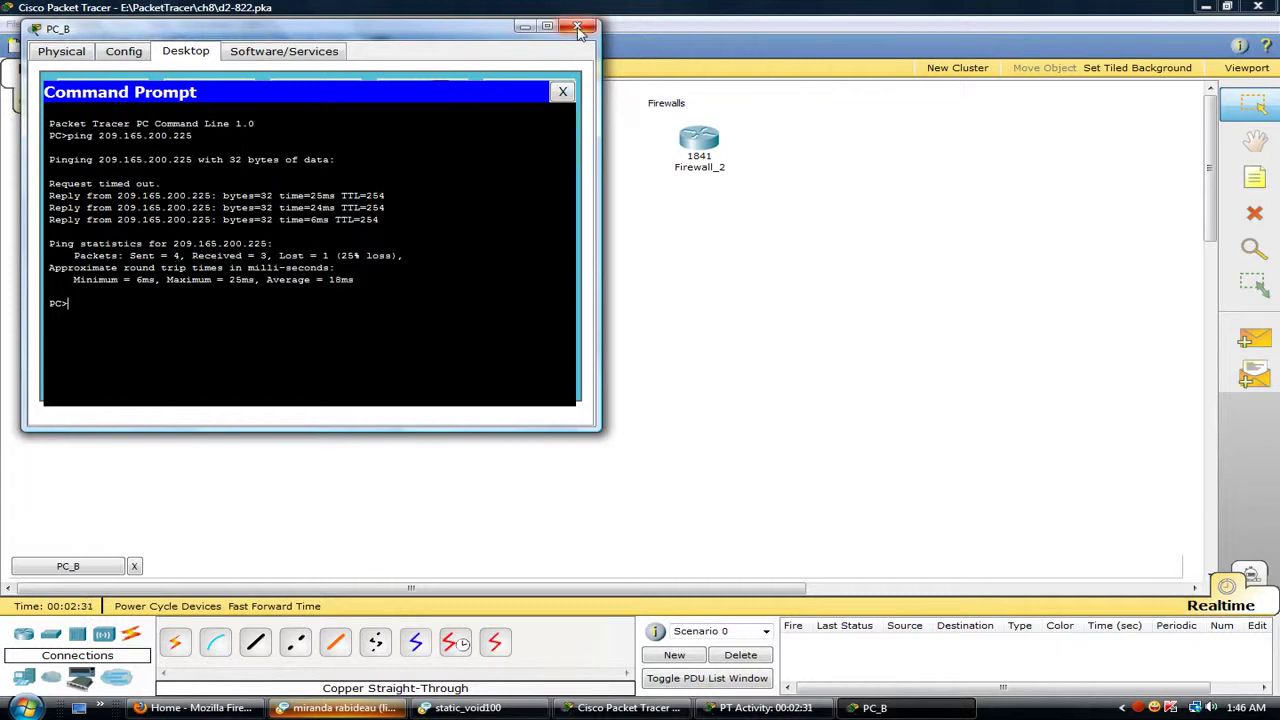
pyautogui.moveTo(355, 280); pyautogui.dragTo(27, 243)
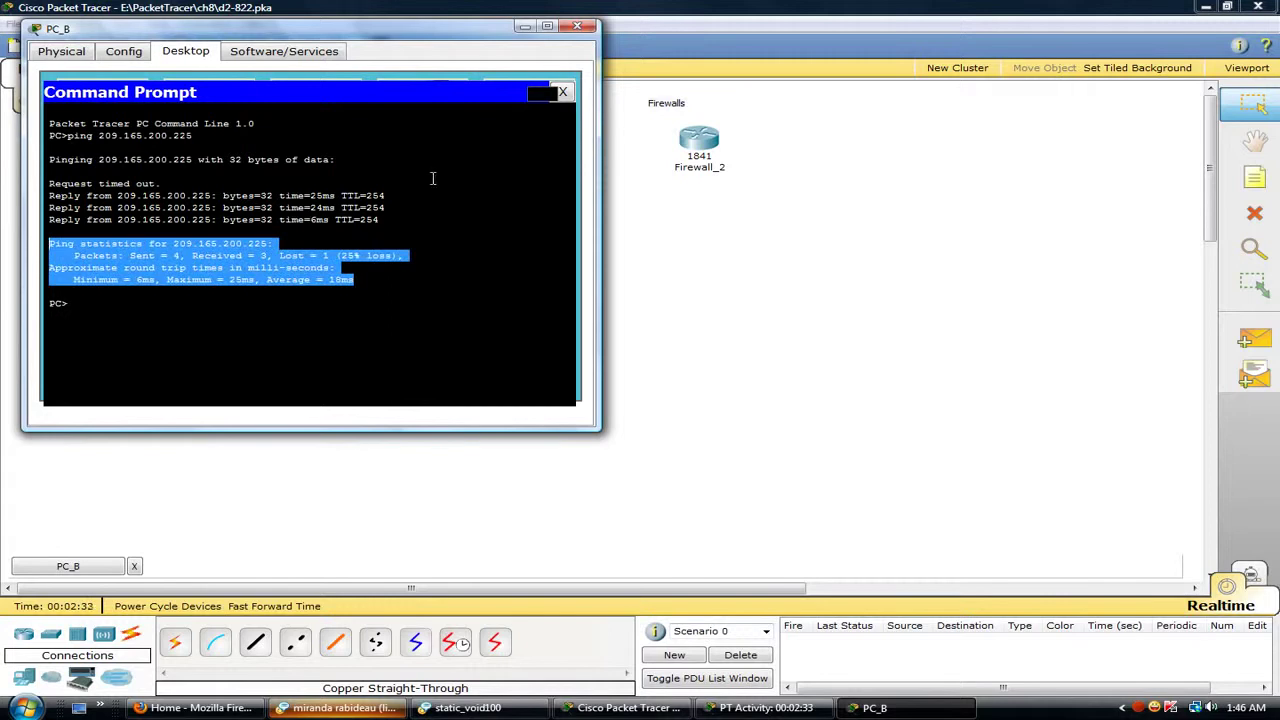
pyautogui.click(576, 27)
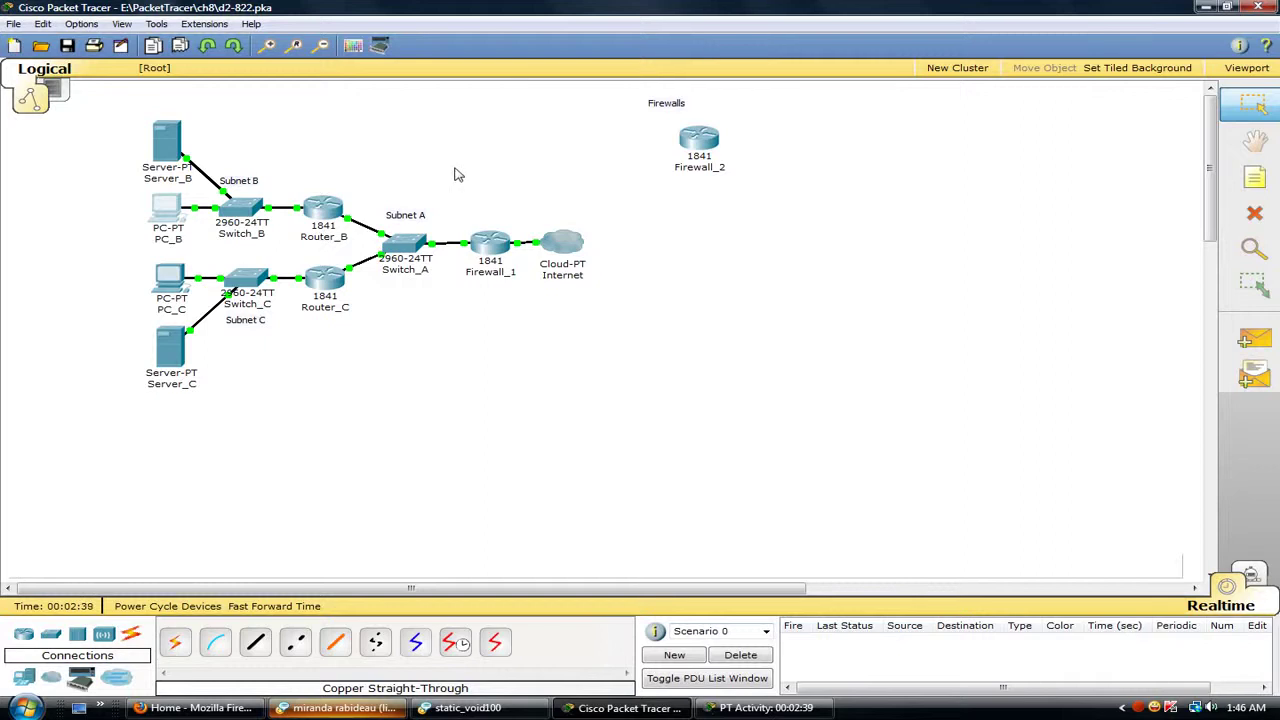
# - Save Firewall_1's running configuration to the startup configuration with copy run start and close its window
pyautogui.click(490, 244)
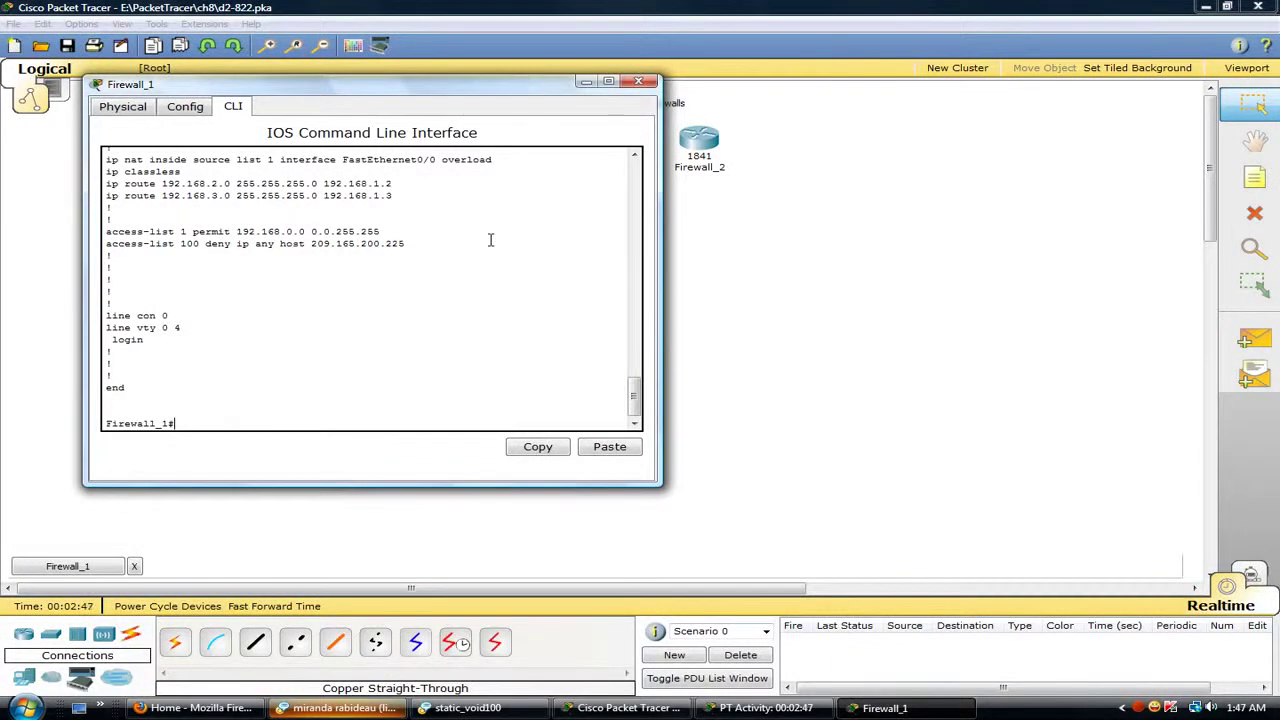
pyautogui.write('copy run start')
pyautogui.press('Return')
pyautogui.press('Return')
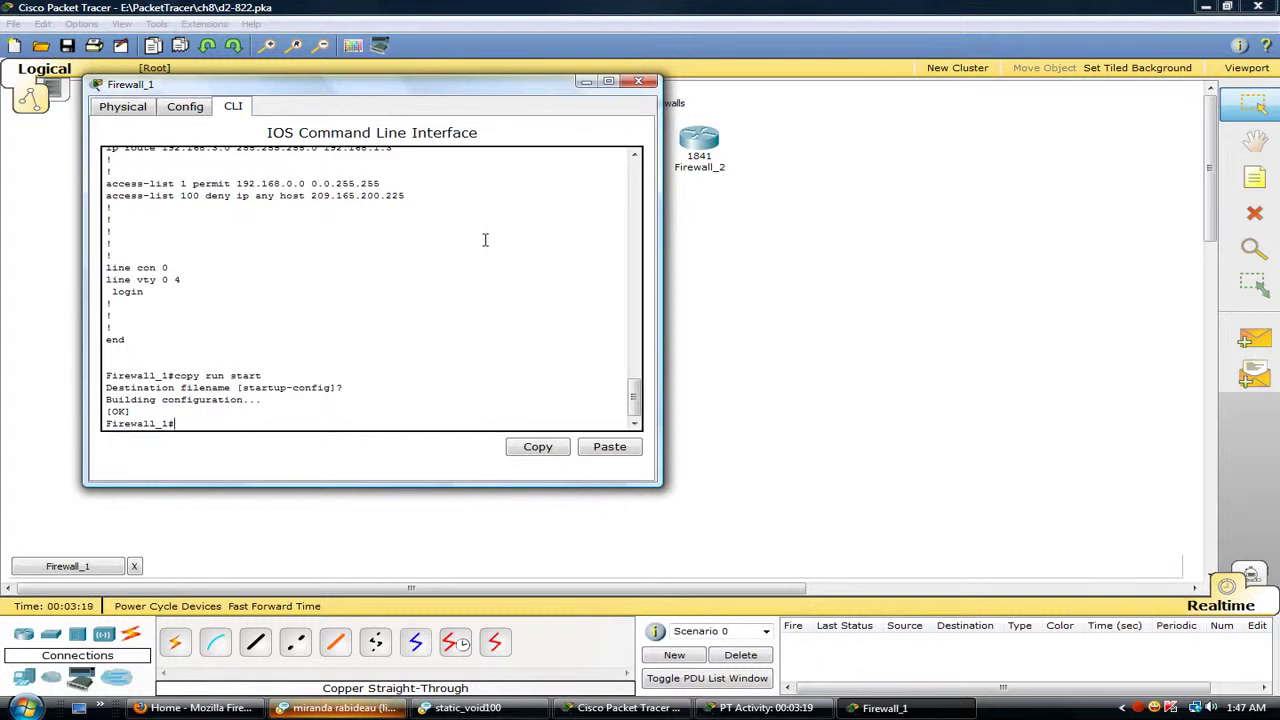
pyautogui.click(638, 81)
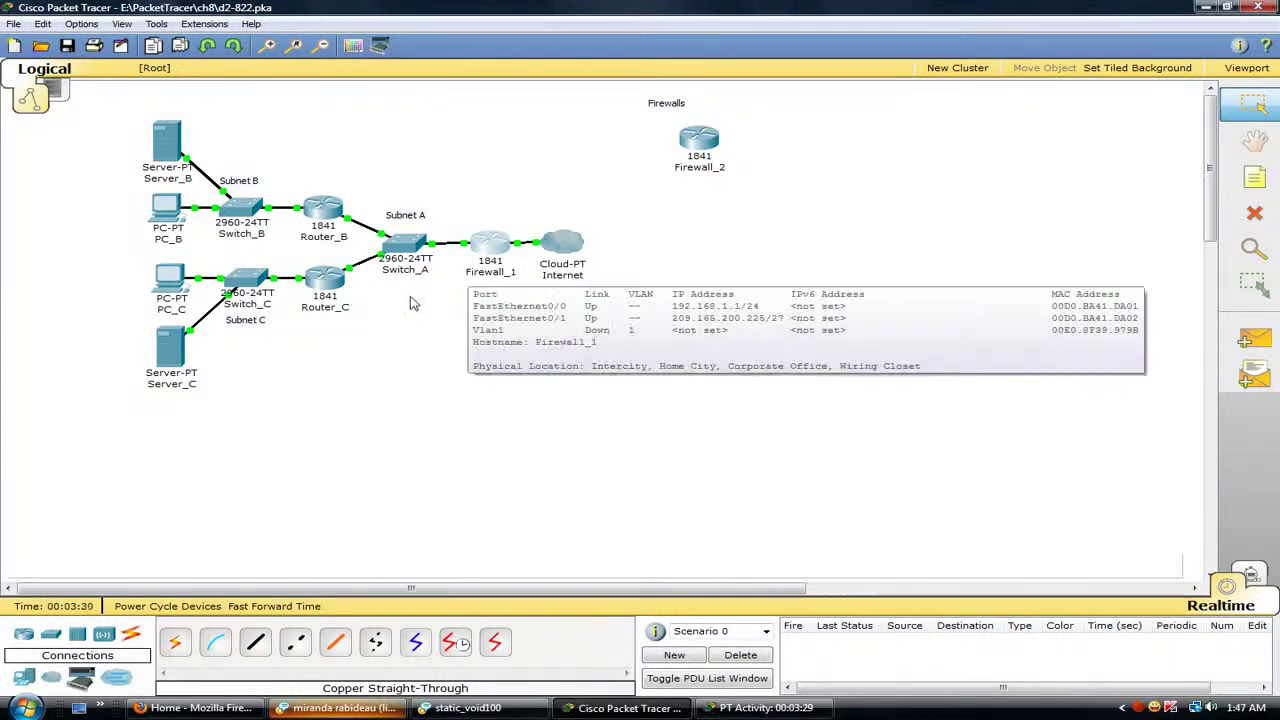
# - Delete Router_C and move Firewall_2 into its place between Switch_C and Switch_A
pyautogui.moveTo(342, 290)
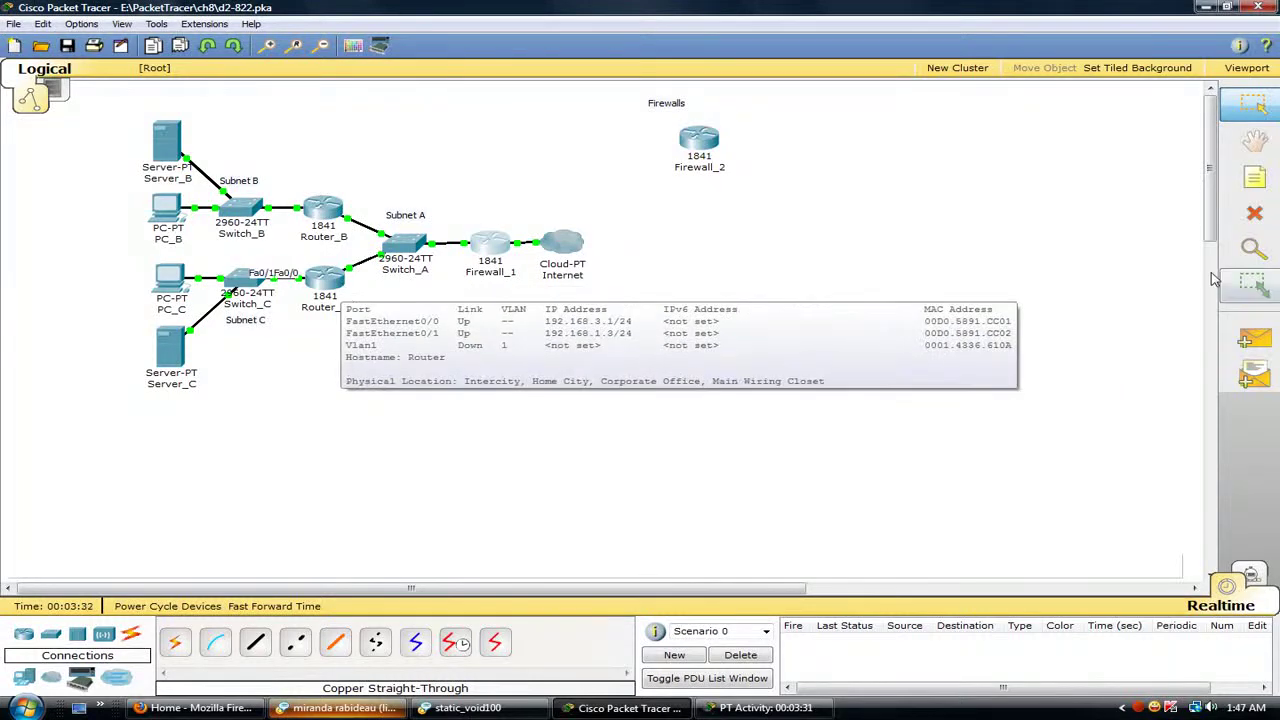
pyautogui.click(1254, 213)
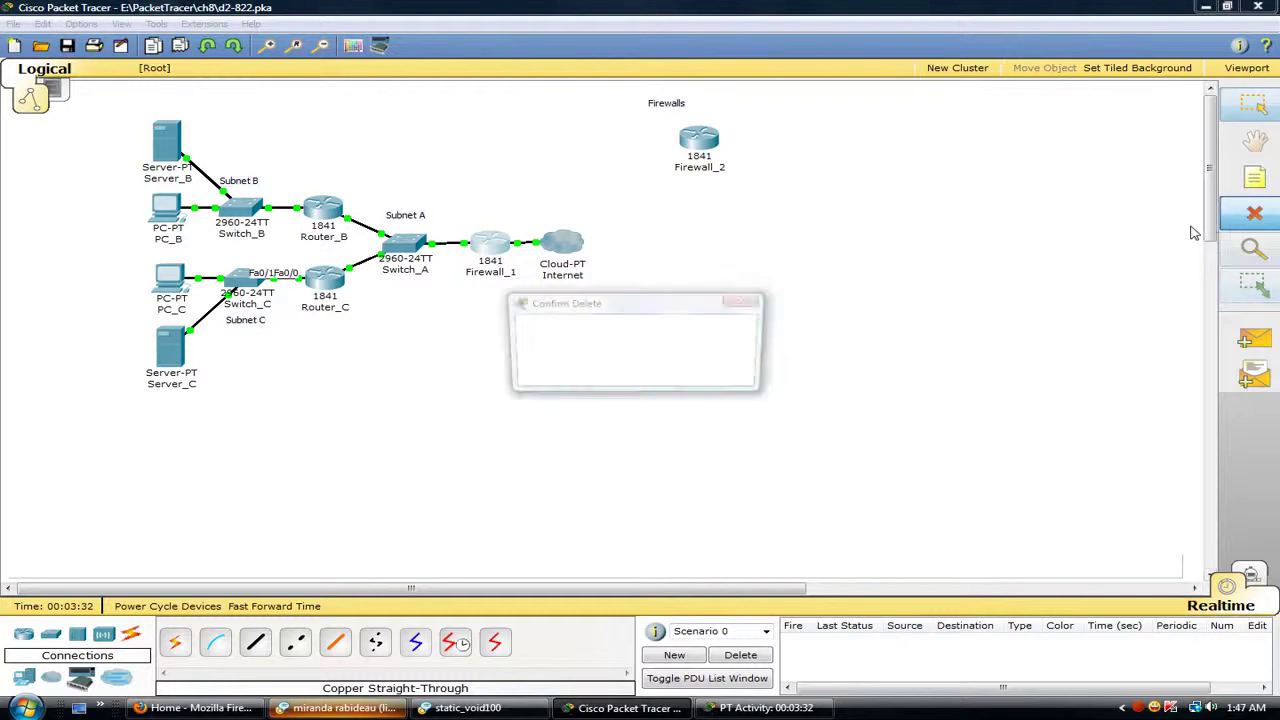
pyautogui.click(752, 302)
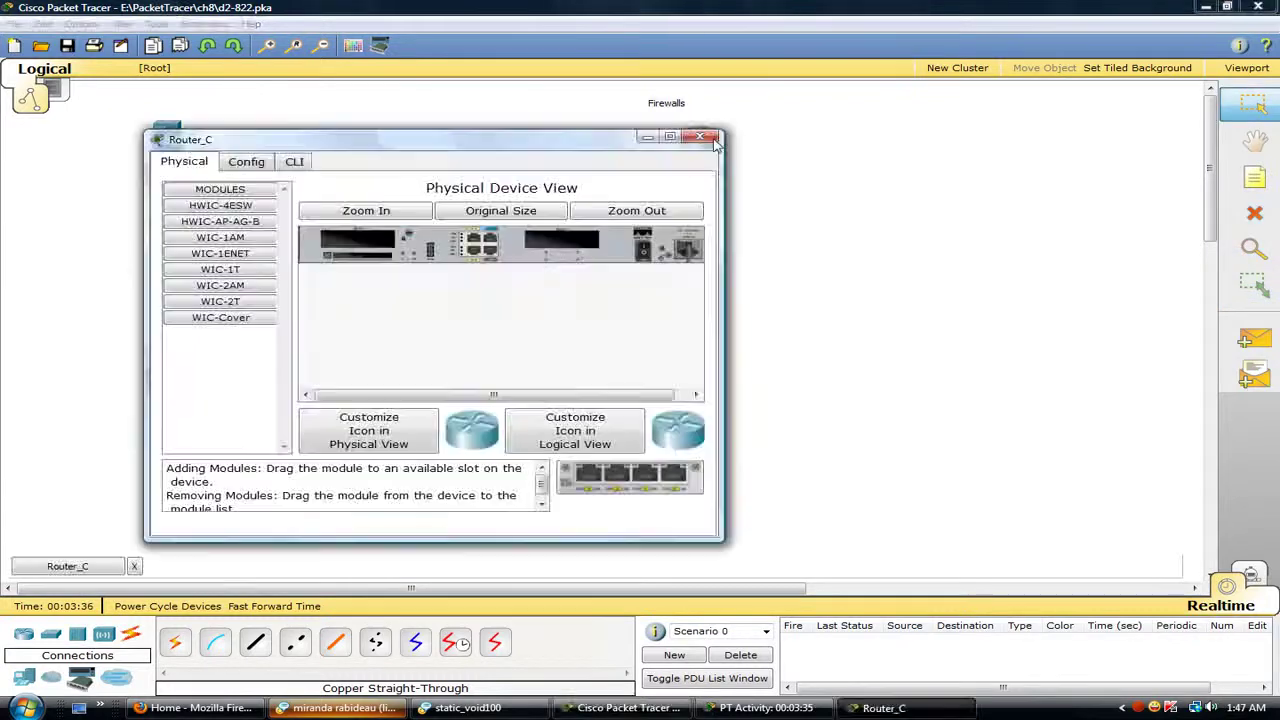
pyautogui.click(711, 137)
pyautogui.press('Delete')
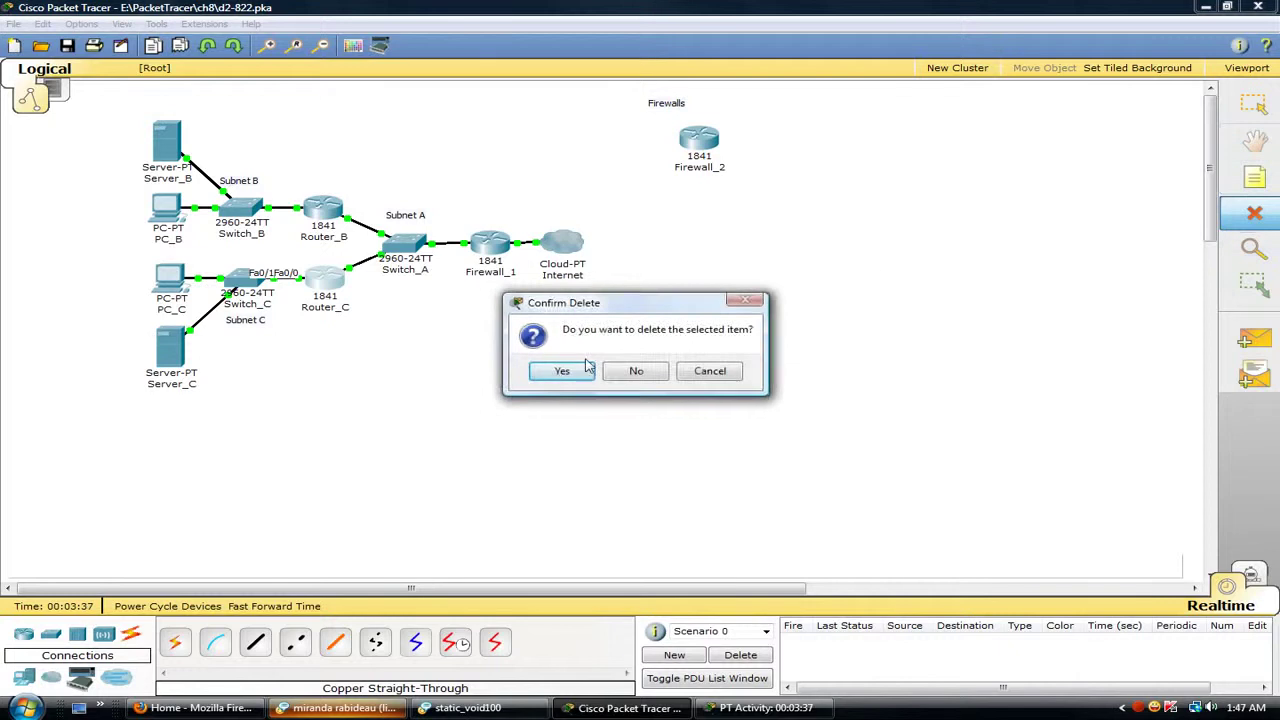
pyautogui.click(589, 368)
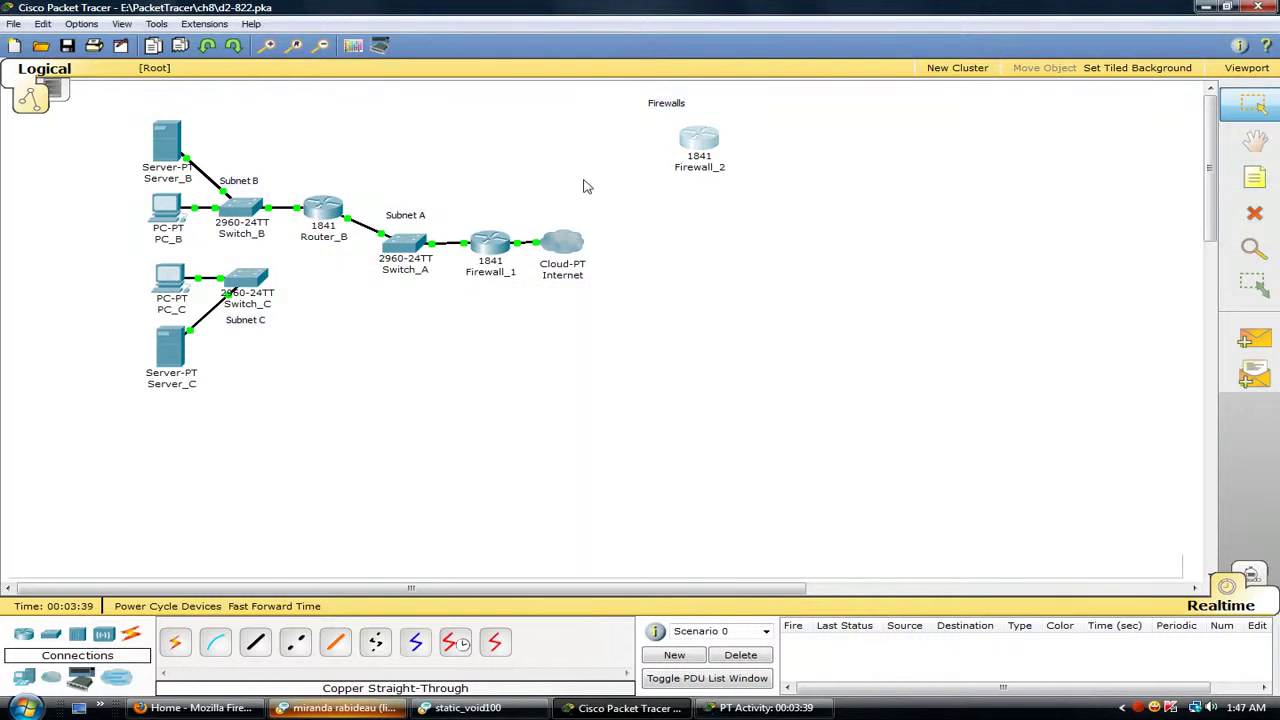
pyautogui.moveTo(699, 140); pyautogui.dragTo(329, 276)
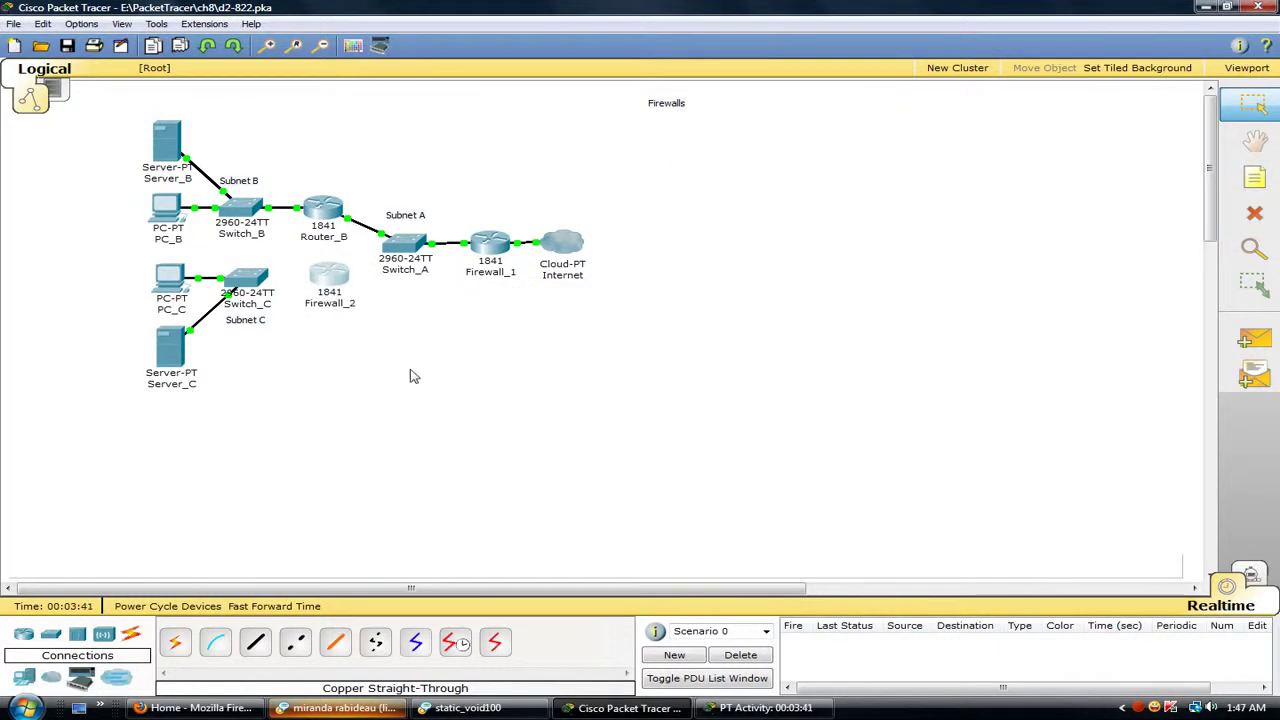
# - Connect Firewall_2's FastEthernet0/1 to Switch_A's FastEthernet0/3 with a copper straight-through cable
pyautogui.click(256, 644)
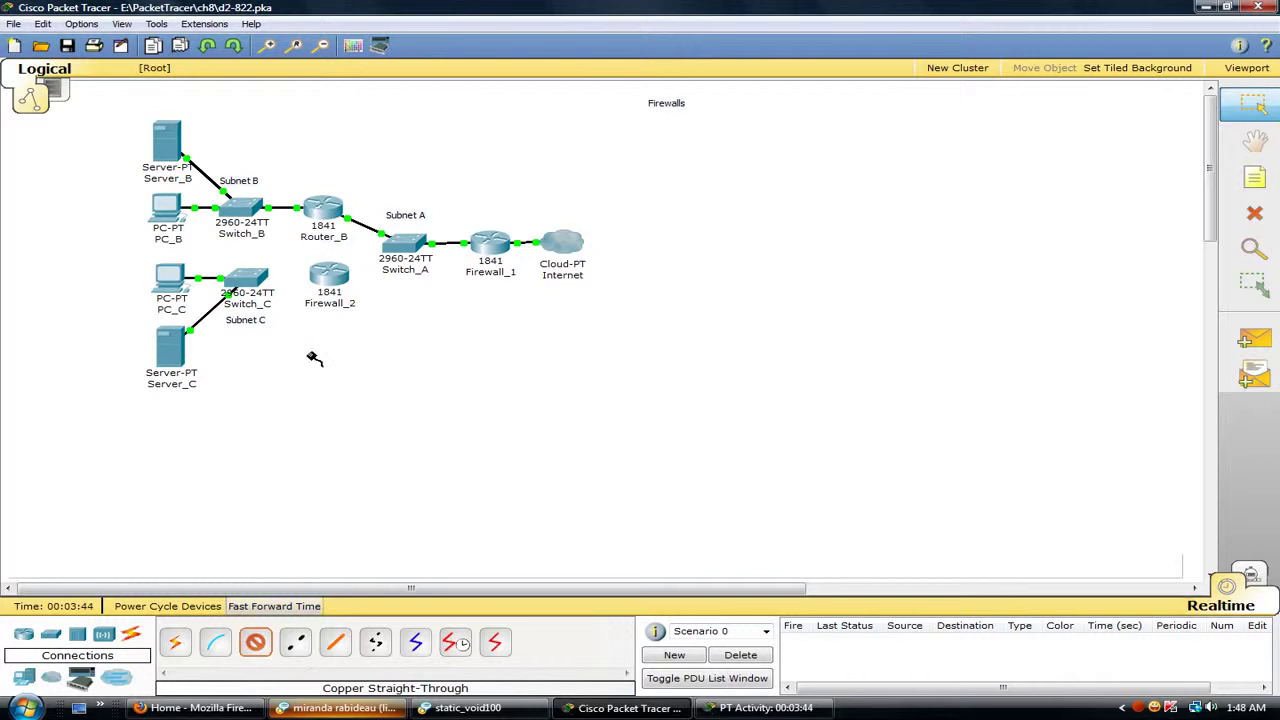
pyautogui.click(326, 278)
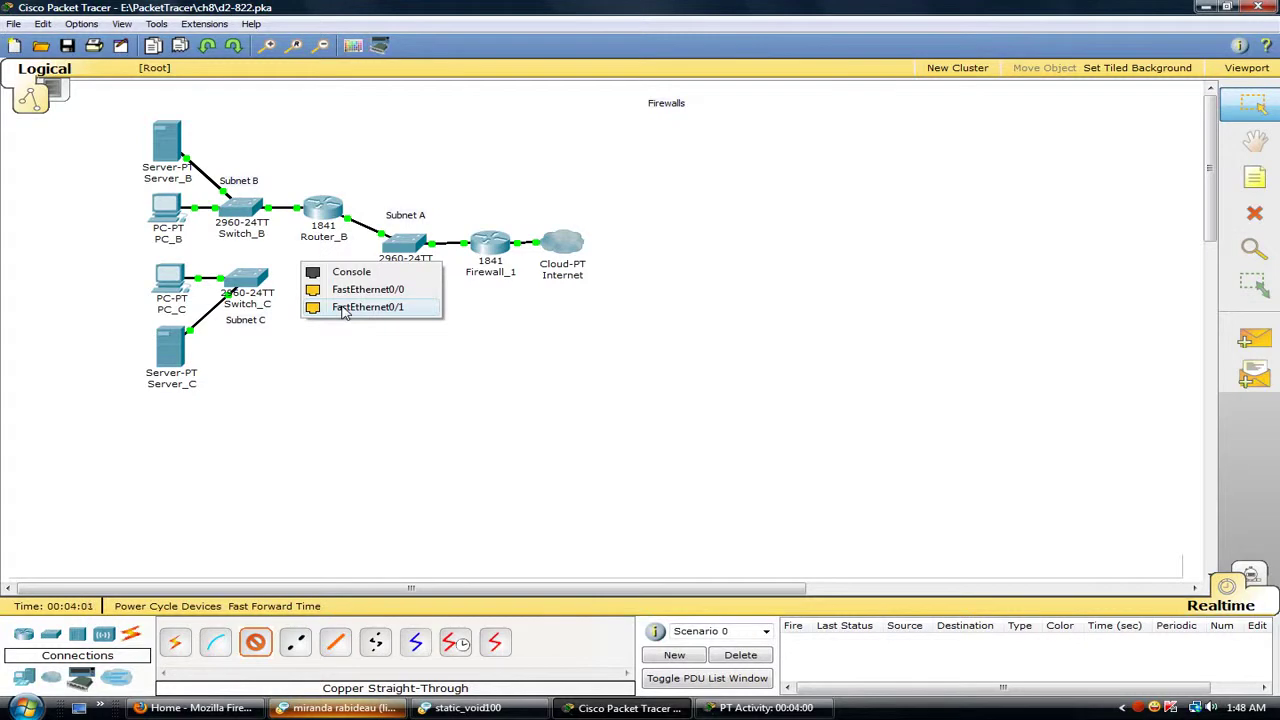
pyautogui.click(560, 423)
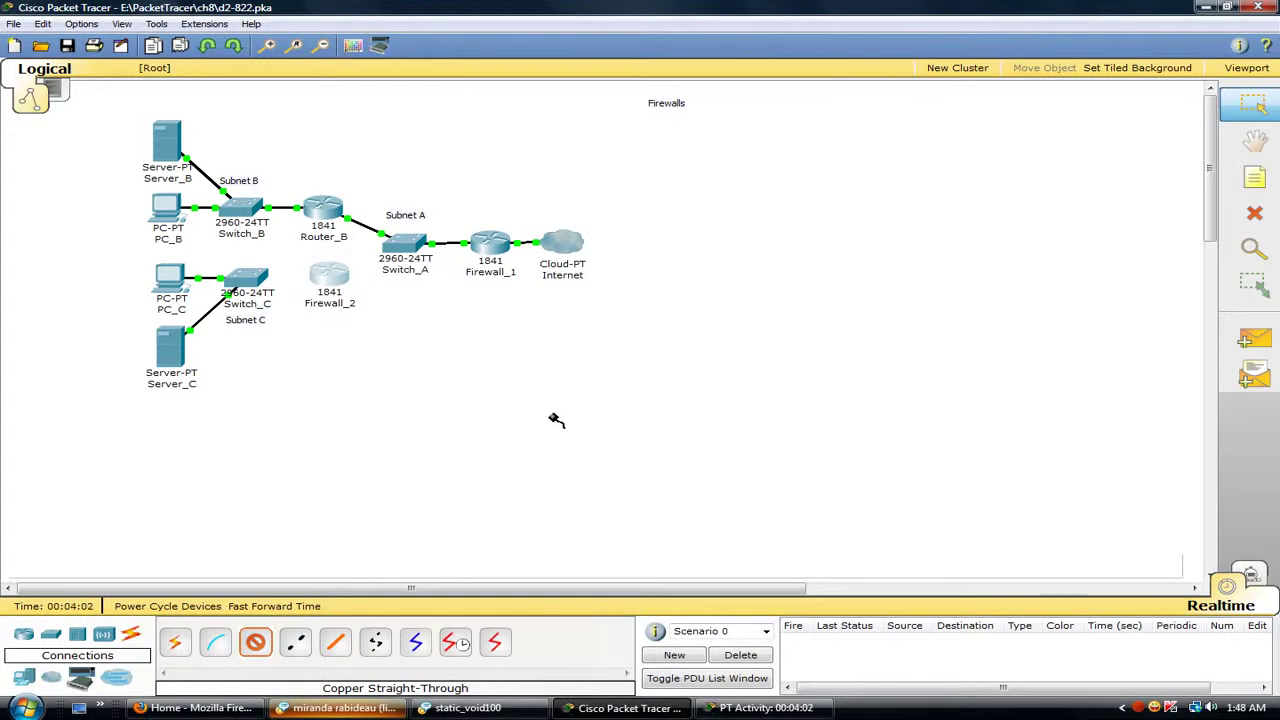
pyautogui.click(328, 274)
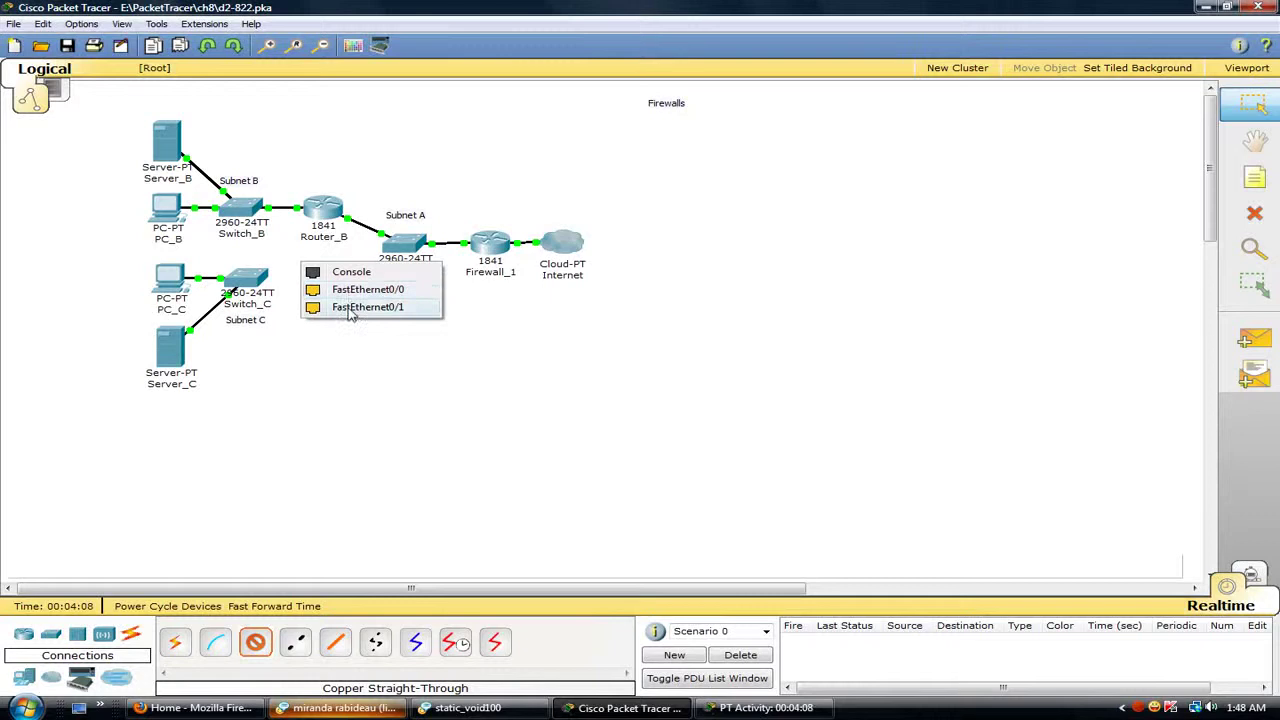
pyautogui.click(350, 307)
pyautogui.click(406, 244)
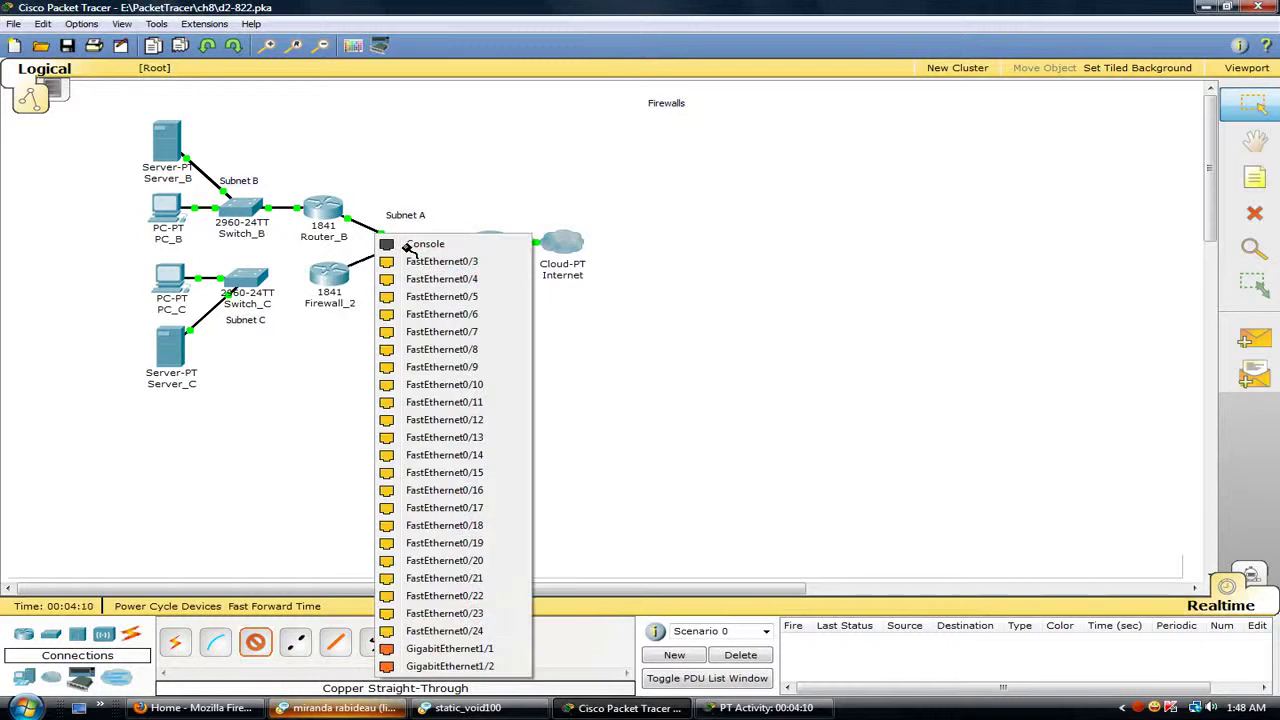
pyautogui.click(408, 262)
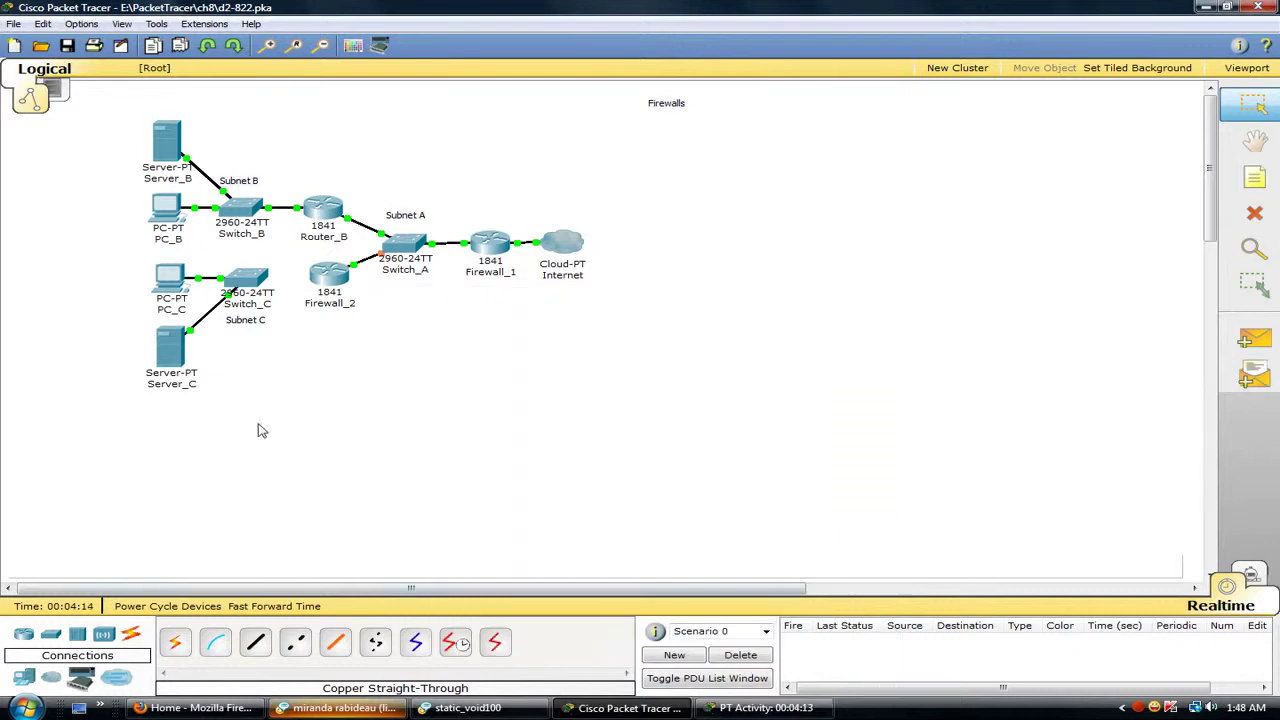
# - Connect Firewall_2's FastEthernet0/0 to Switch_C's FastEthernet0/1 with a copper straight-through cable
pyautogui.click(255, 641)
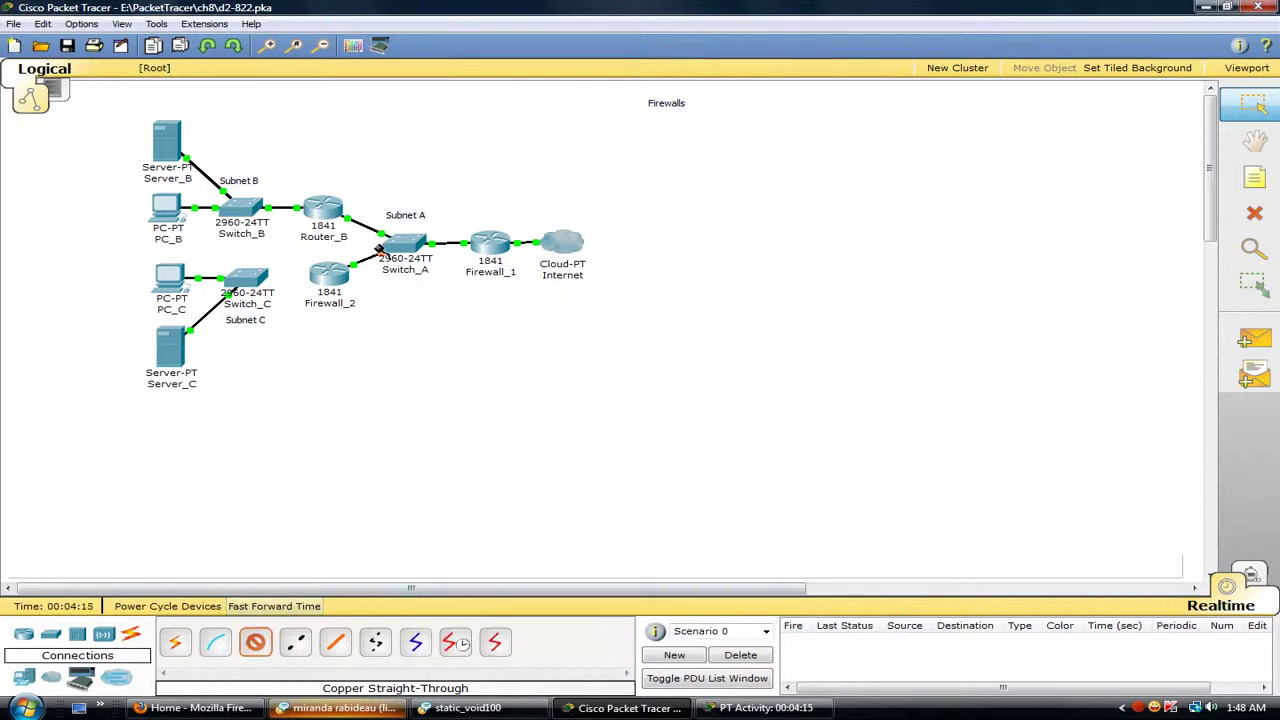
pyautogui.click(327, 276)
pyautogui.click(338, 292)
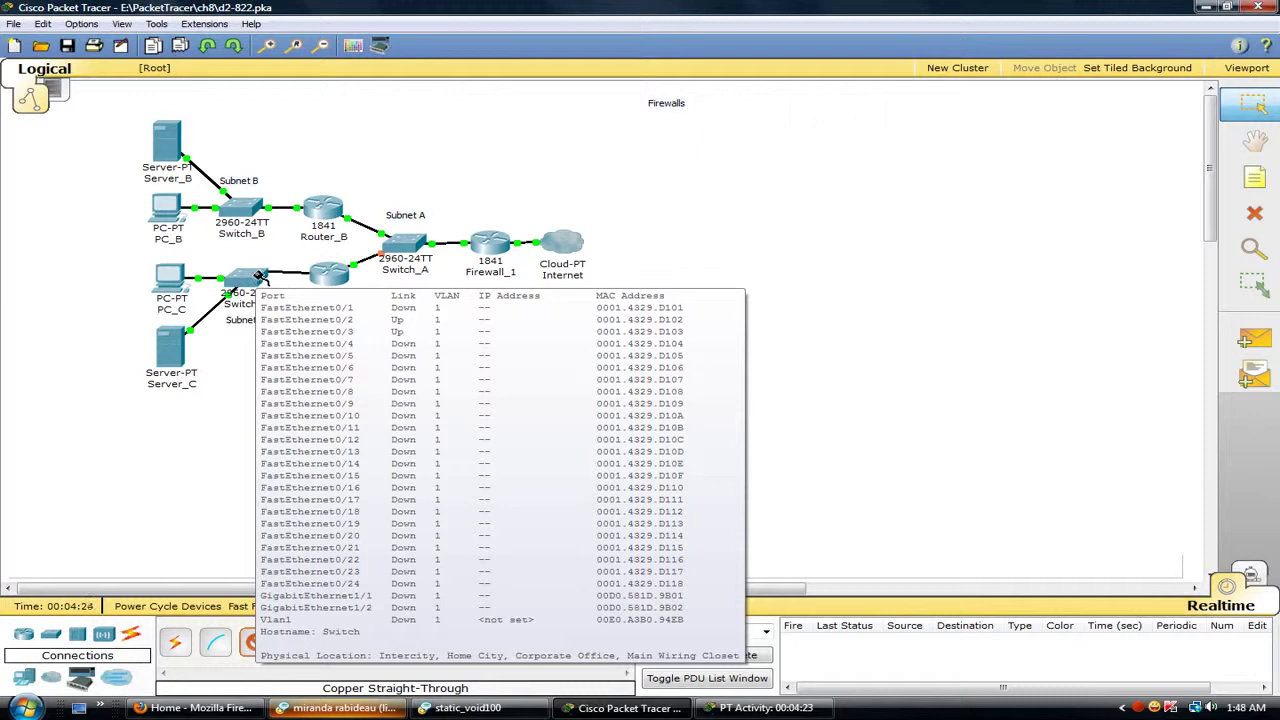
pyautogui.click(258, 275)
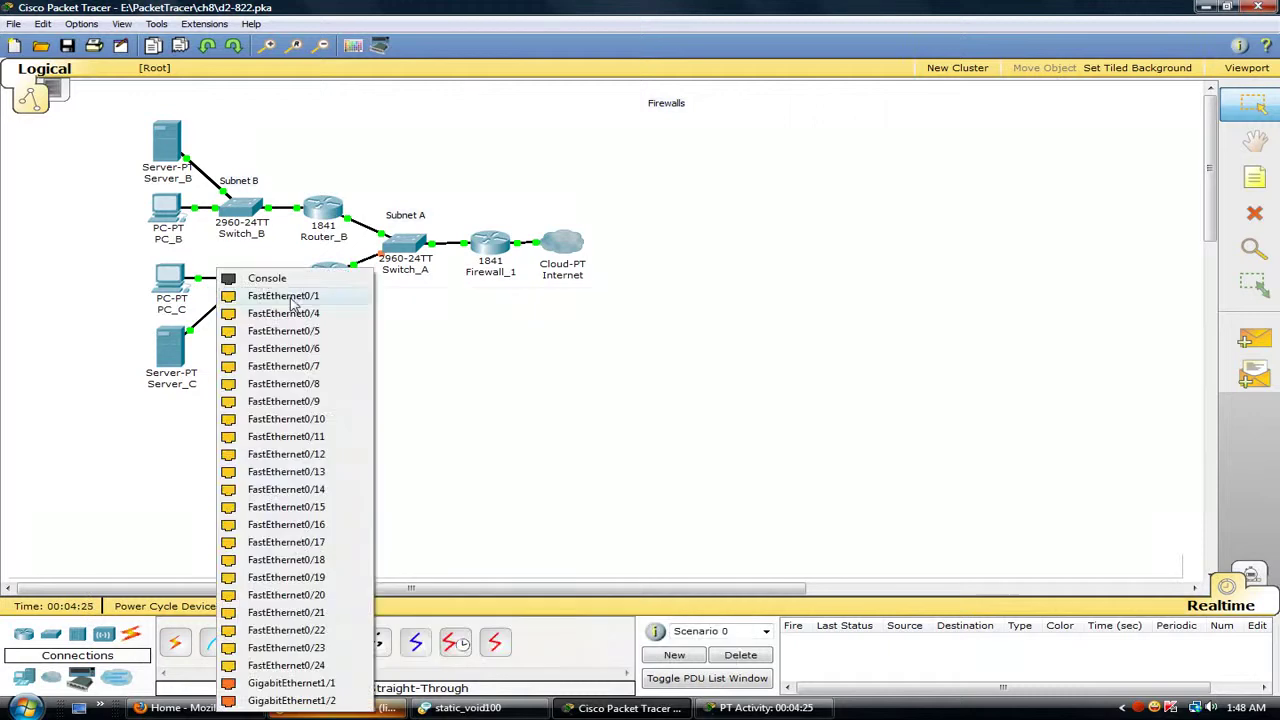
pyautogui.click(293, 302)
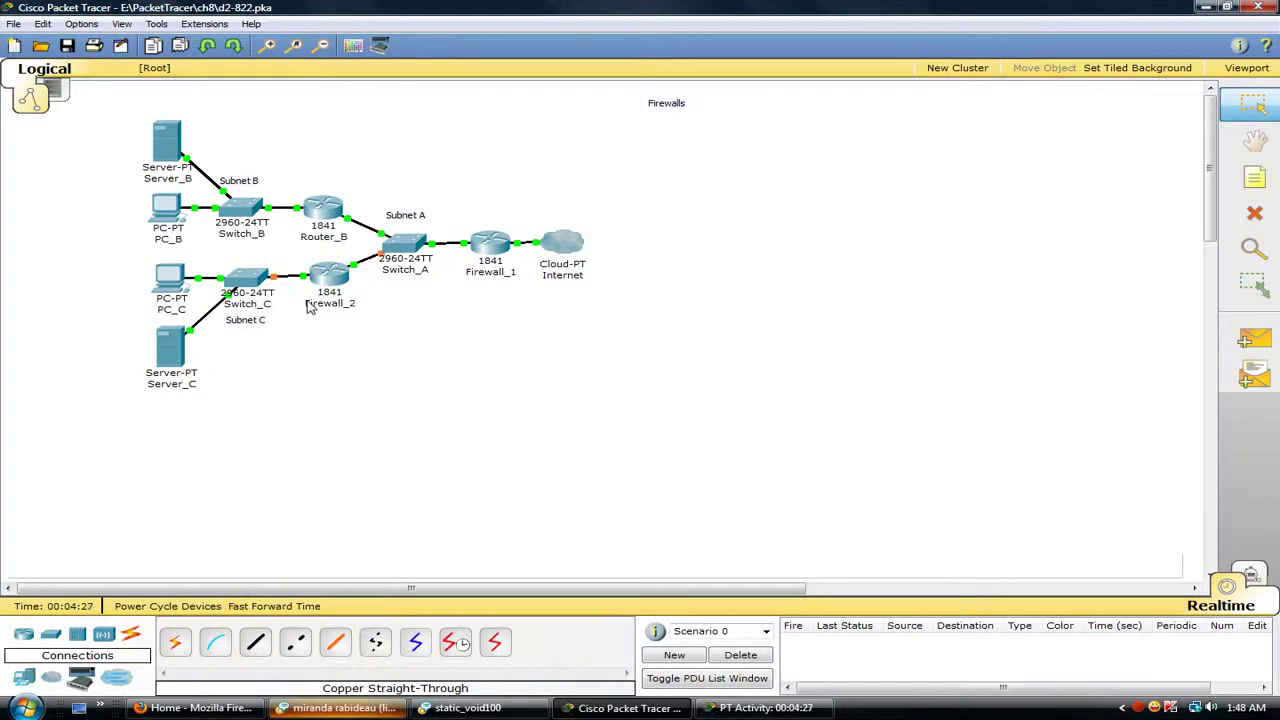
# - Open Firewall_2's command line and enter global configuration mode with en and conf t
pyautogui.click(328, 274)
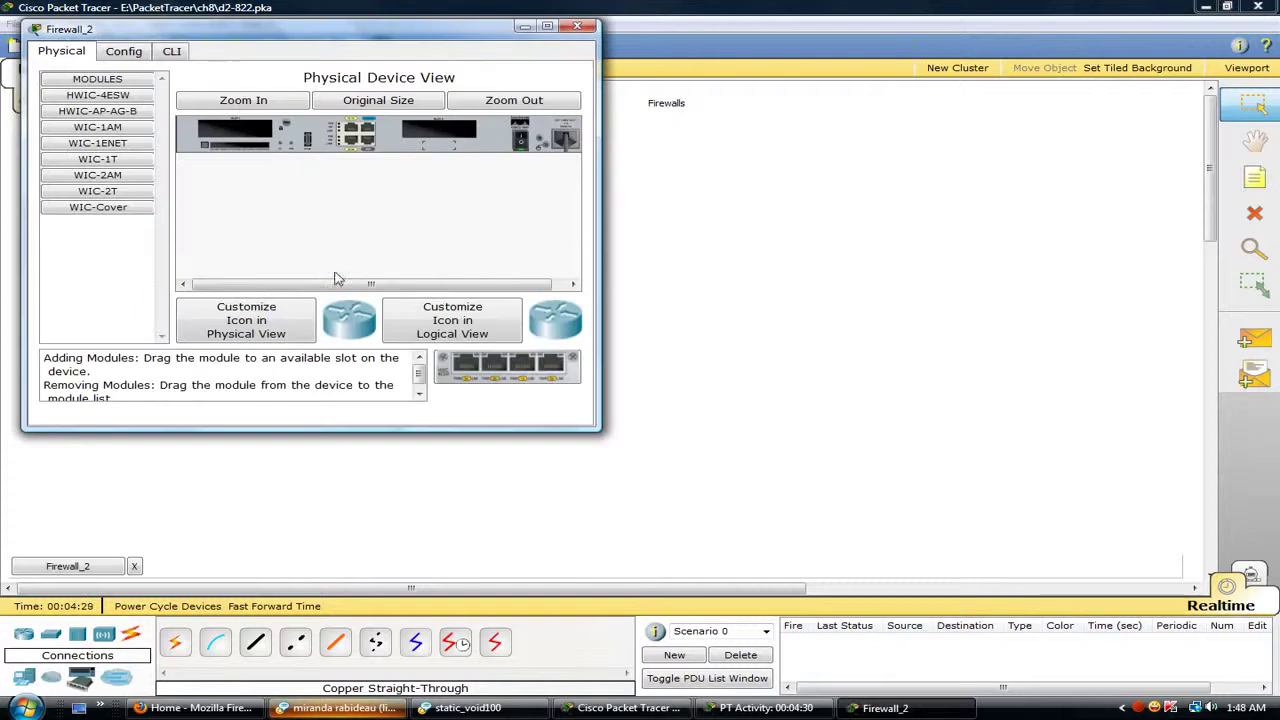
pyautogui.click(181, 53)
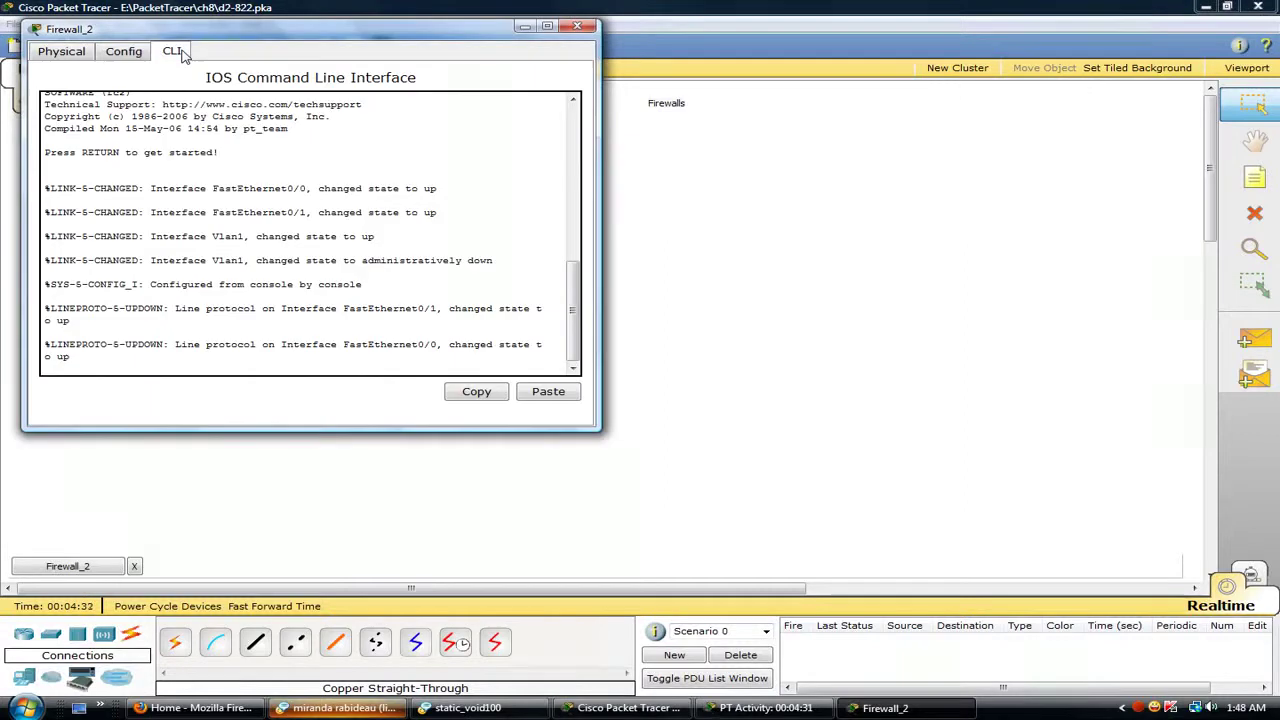
pyautogui.press('Return')
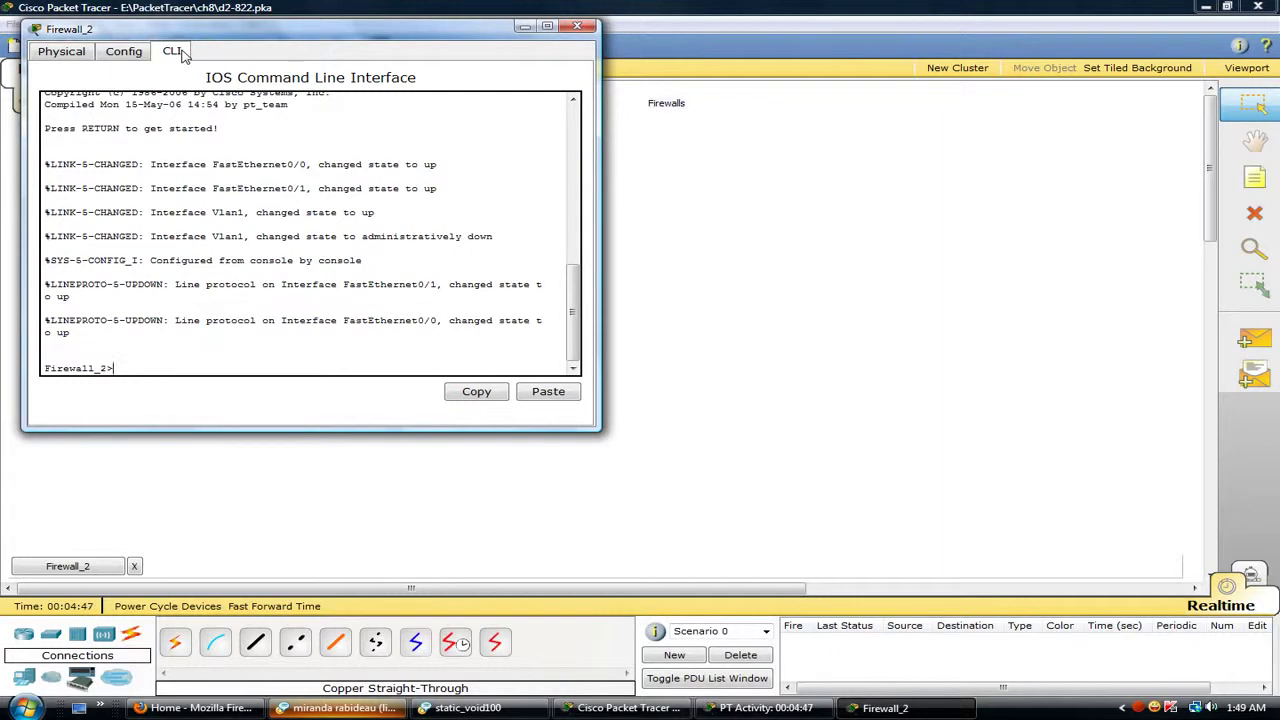
pyautogui.write('en')
pyautogui.press('Return')
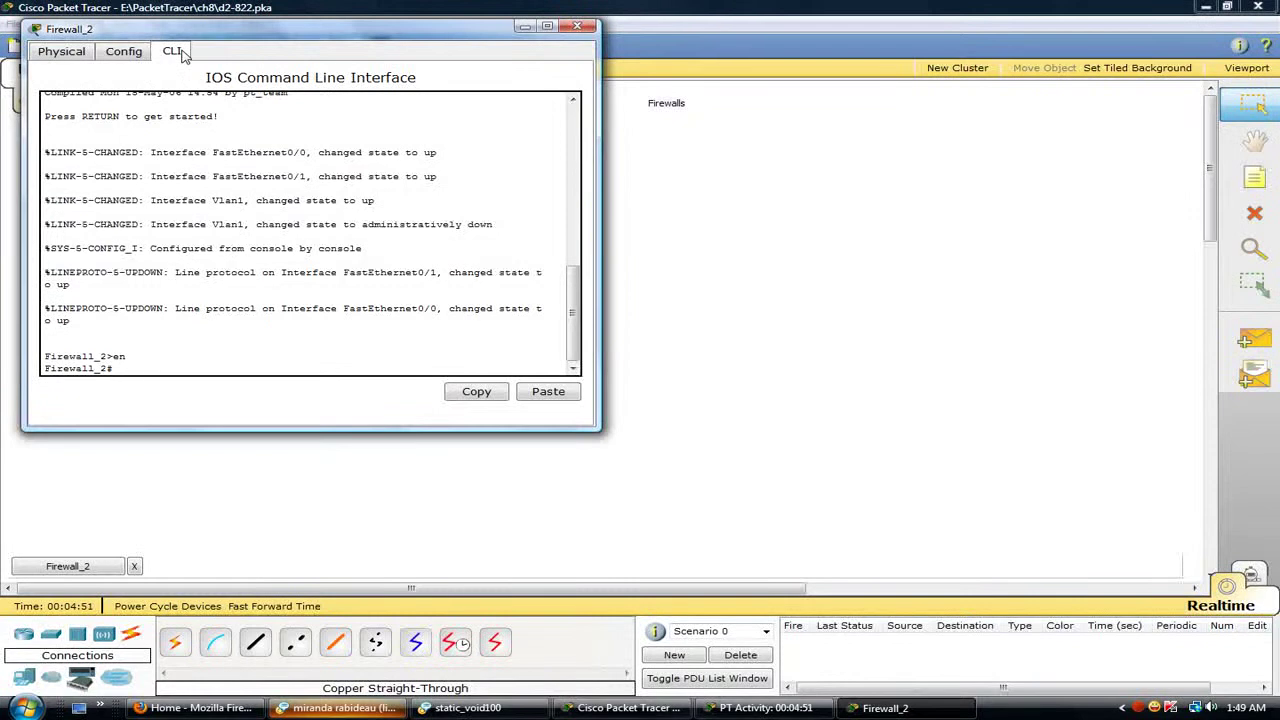
pyautogui.write('conf t')
pyautogui.press('Return')
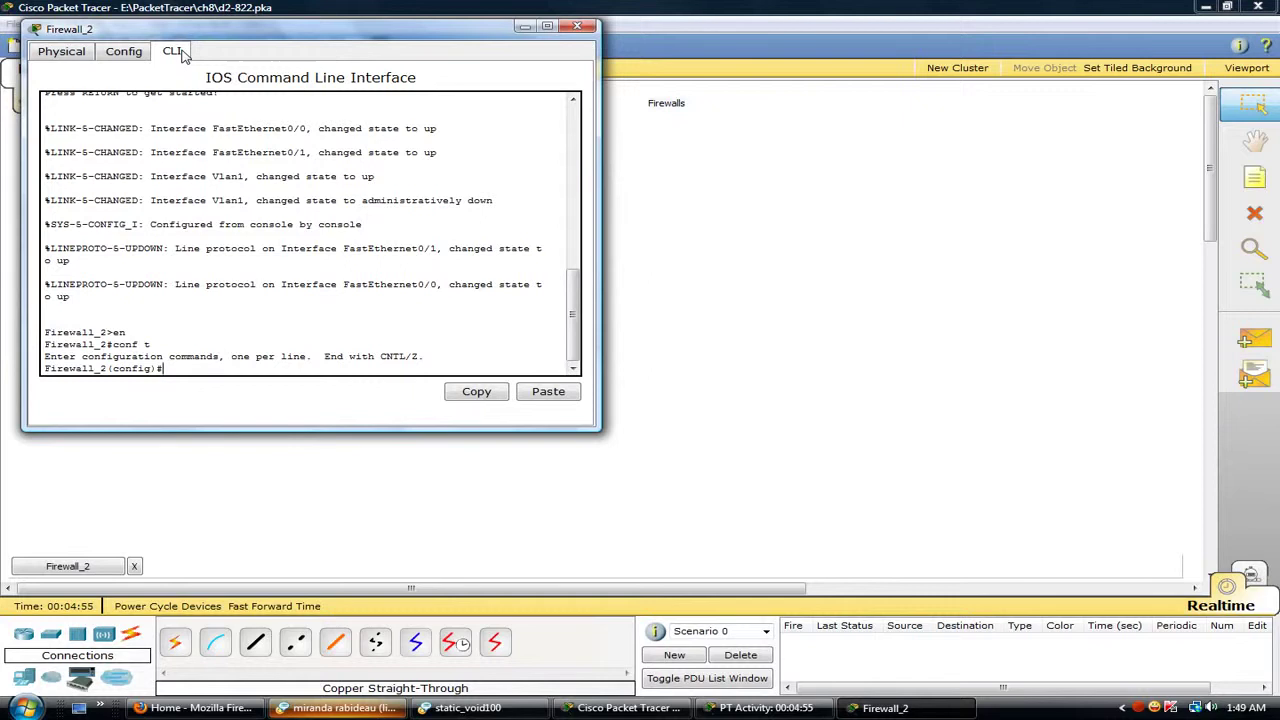
# - Assign IP address 192.168.1.3 with mask 255.255.255.0 to Firewall_2's interface fa0/1
pyautogui.write('int fa0/1')
pyautogui.press('Return')
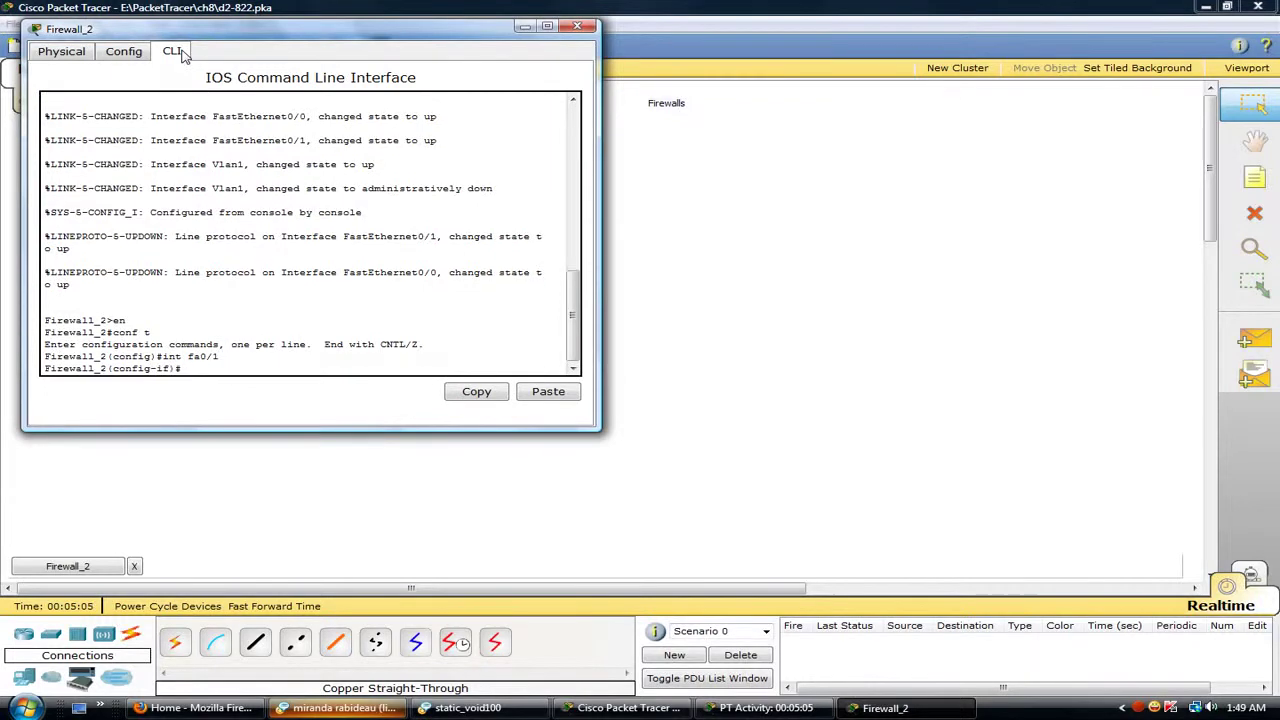
pyautogui.write('ip address 19')
pyautogui.write('2.168.1.3 255.')
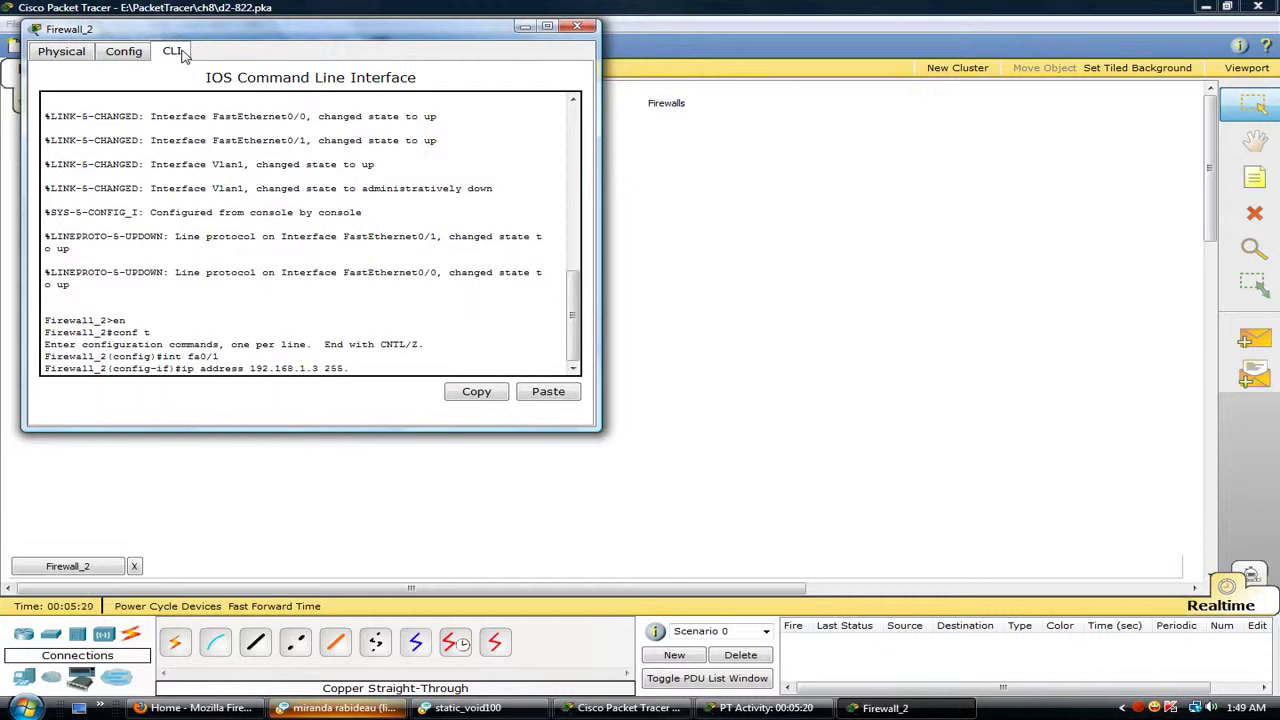
pyautogui.write('255.255.0')
pyautogui.press('Return')
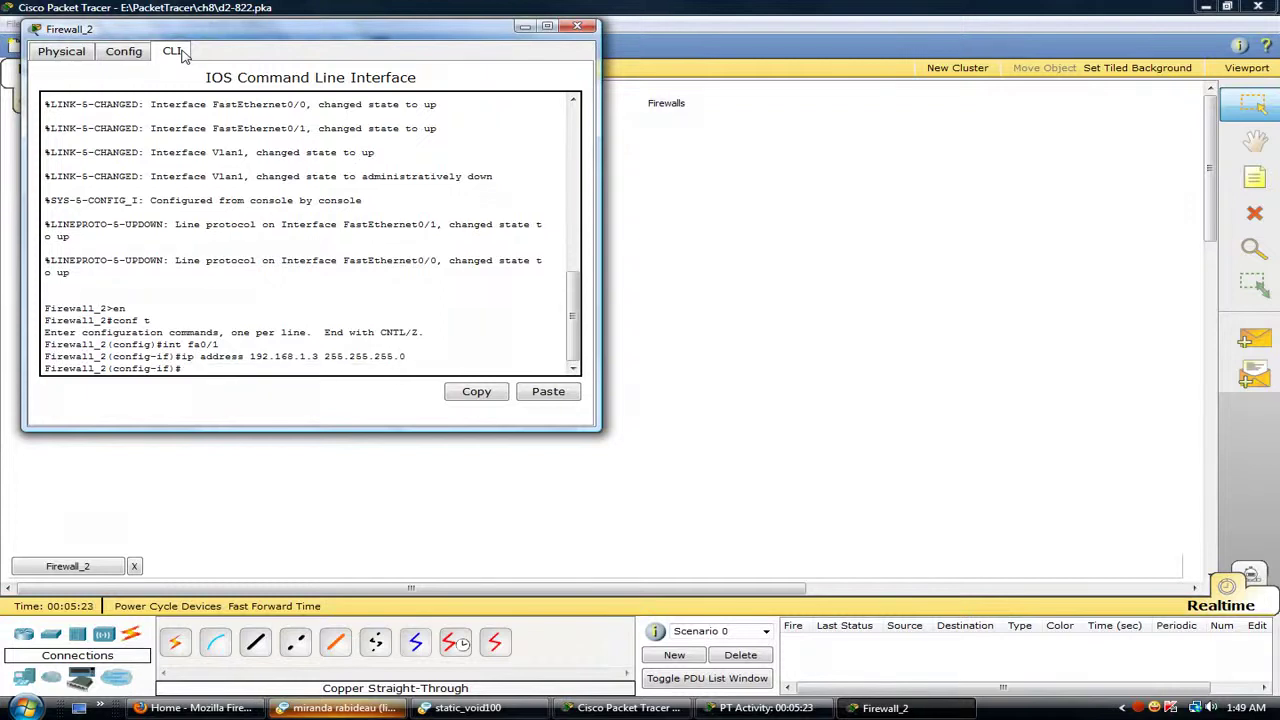
# - Assign IP address 192.168.3.1 with mask 255.255.255.0 to Firewall_2's interface fa0/0 and return to global configuration mode
pyautogui.write('exit')
pyautogui.press('Return')
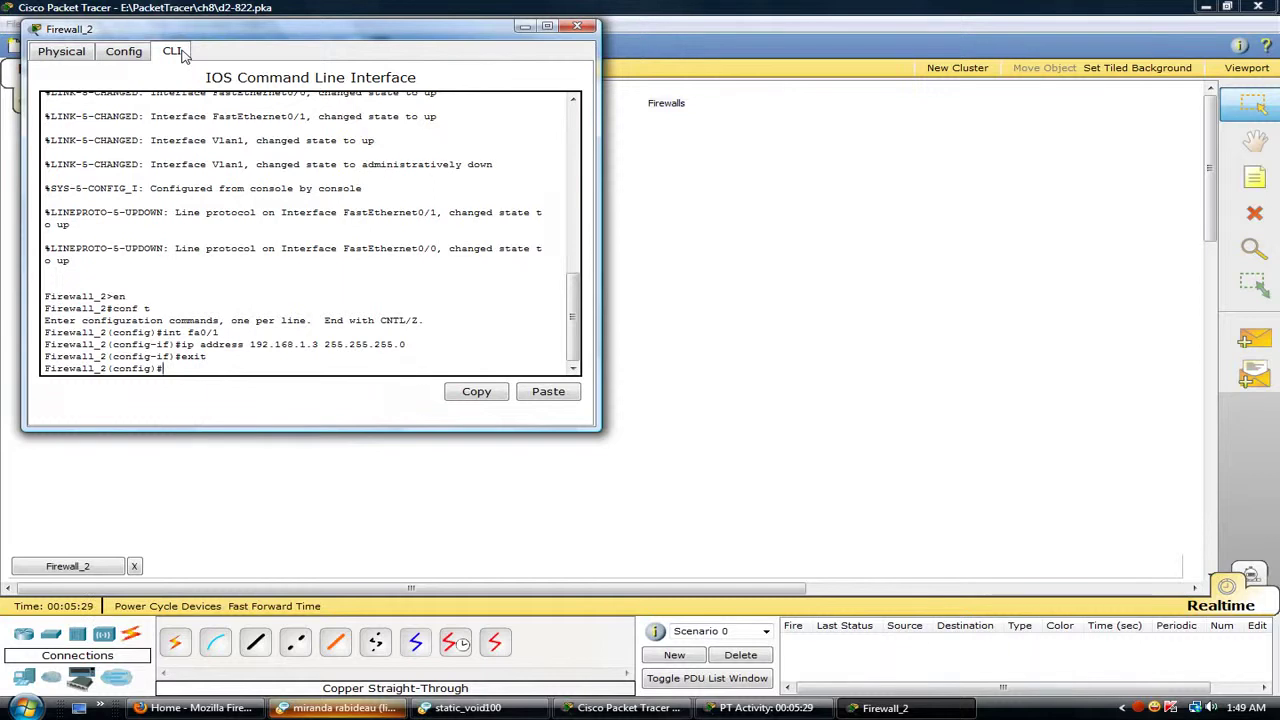
pyautogui.write('int fa0/0')
pyautogui.press('Return')
pyautogui.write('ip address')
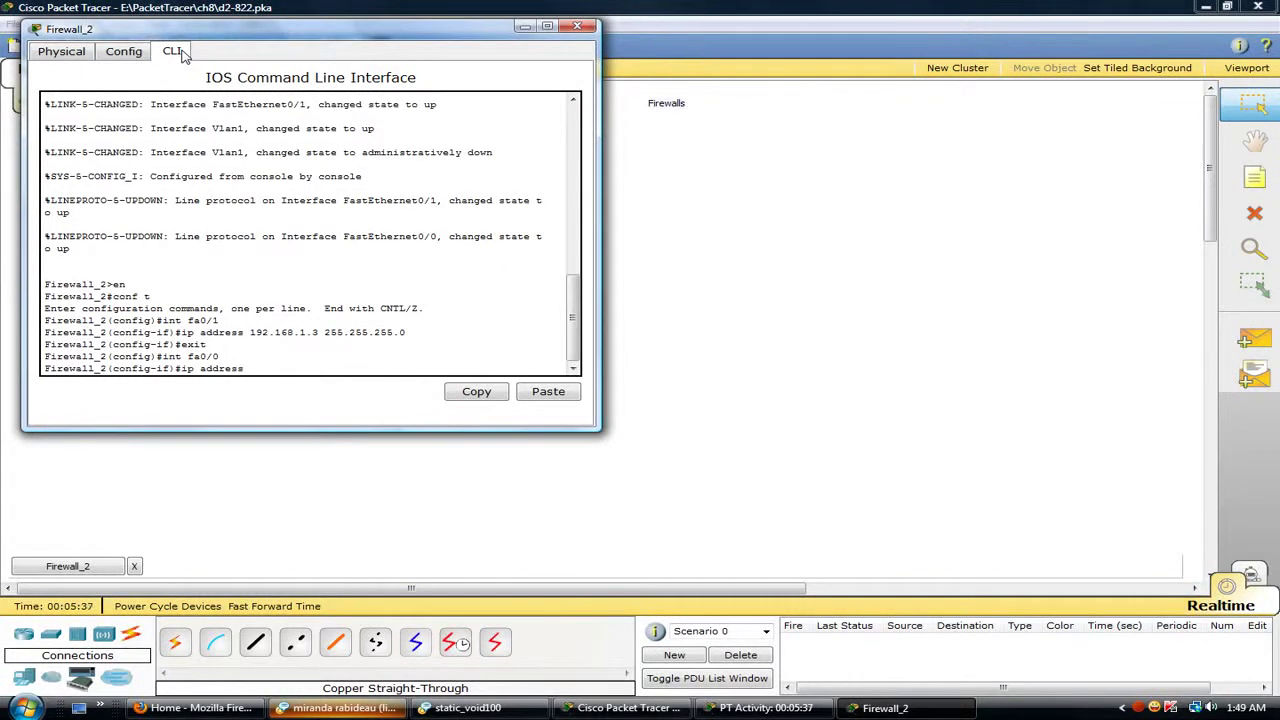
pyautogui.write(' 192.168.3.1 255.255.255.0')
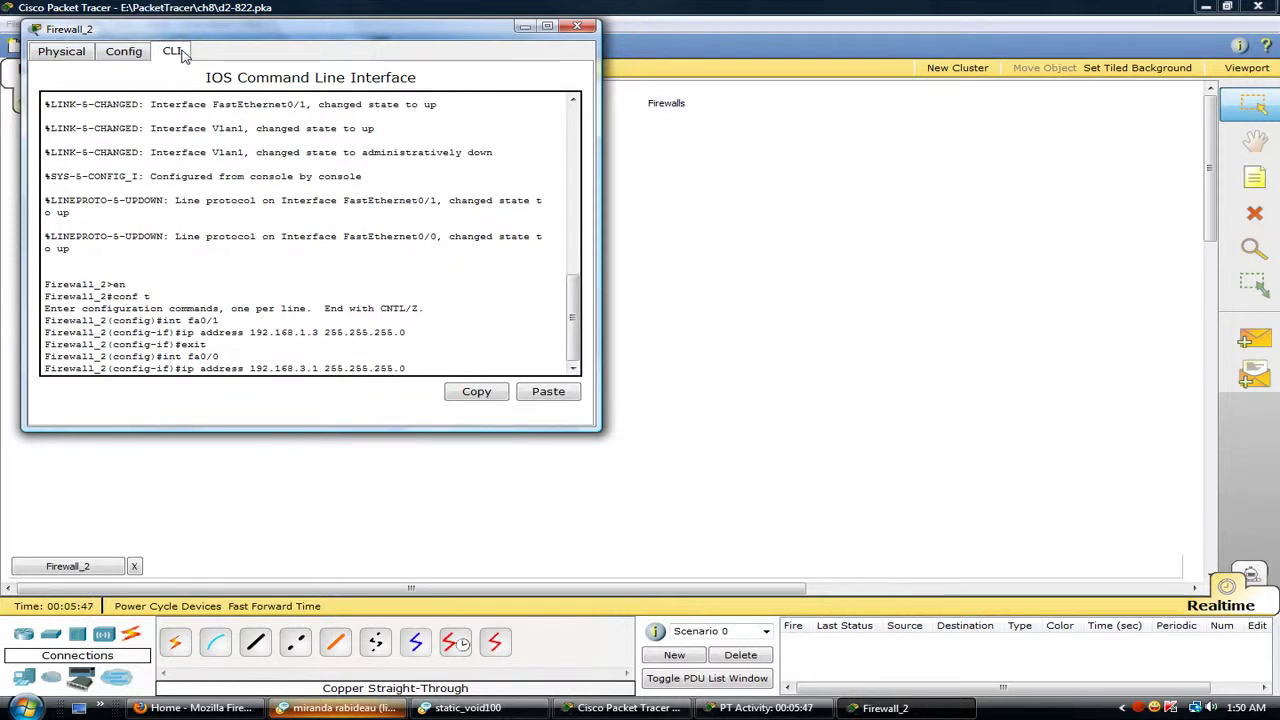
pyautogui.press('Return')
pyautogui.write('ewall_2(config-if)#e')
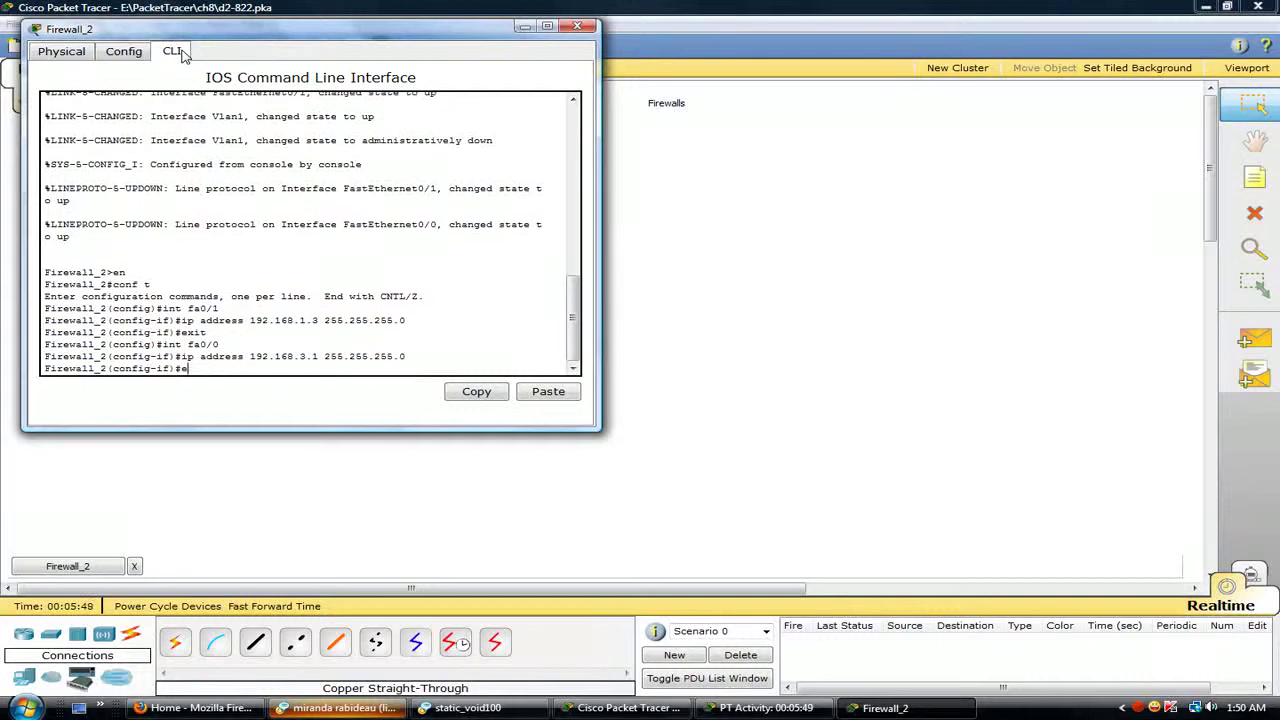
pyautogui.write('xit')
pyautogui.press('Return')
# - Leave configuration mode and review both FastEthernet interfaces in Firewall_2's running configuration with show run
pyautogui.write('sh')
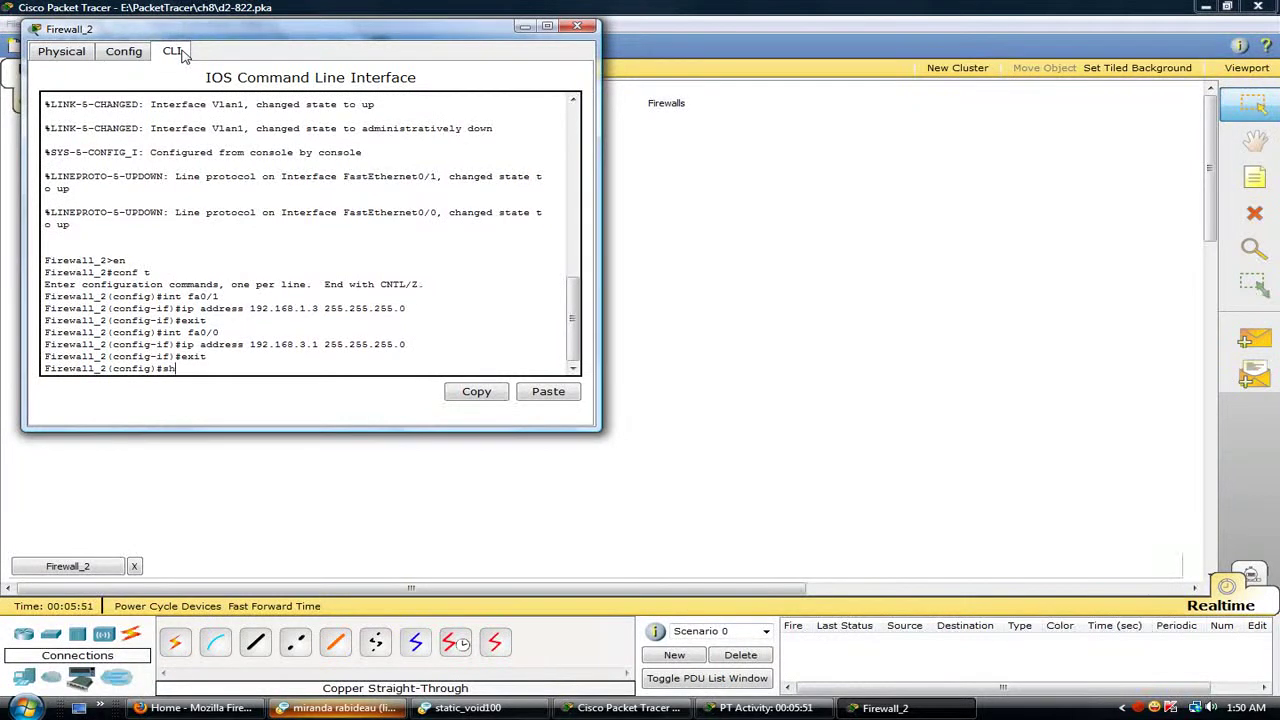
pyautogui.press('BackSpace')
pyautogui.write('xit')
pyautogui.press('Return')
pyautogui.write('show run')
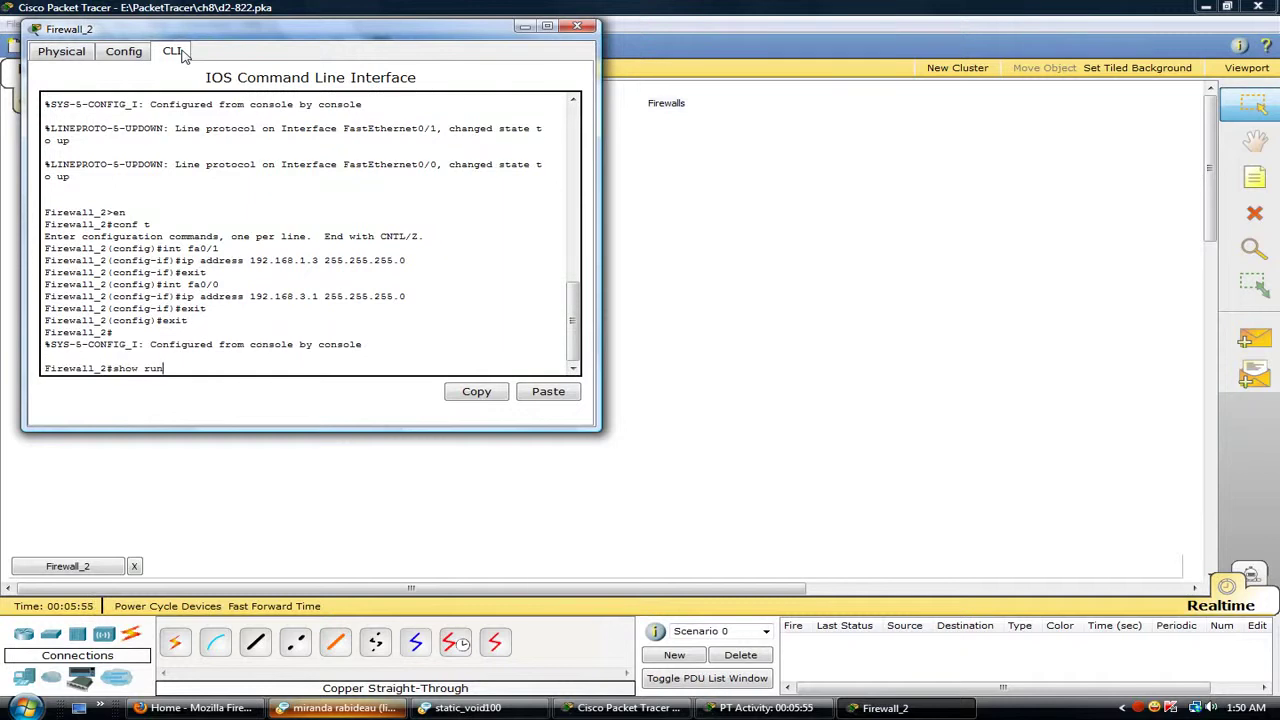
pyautogui.press('Return')
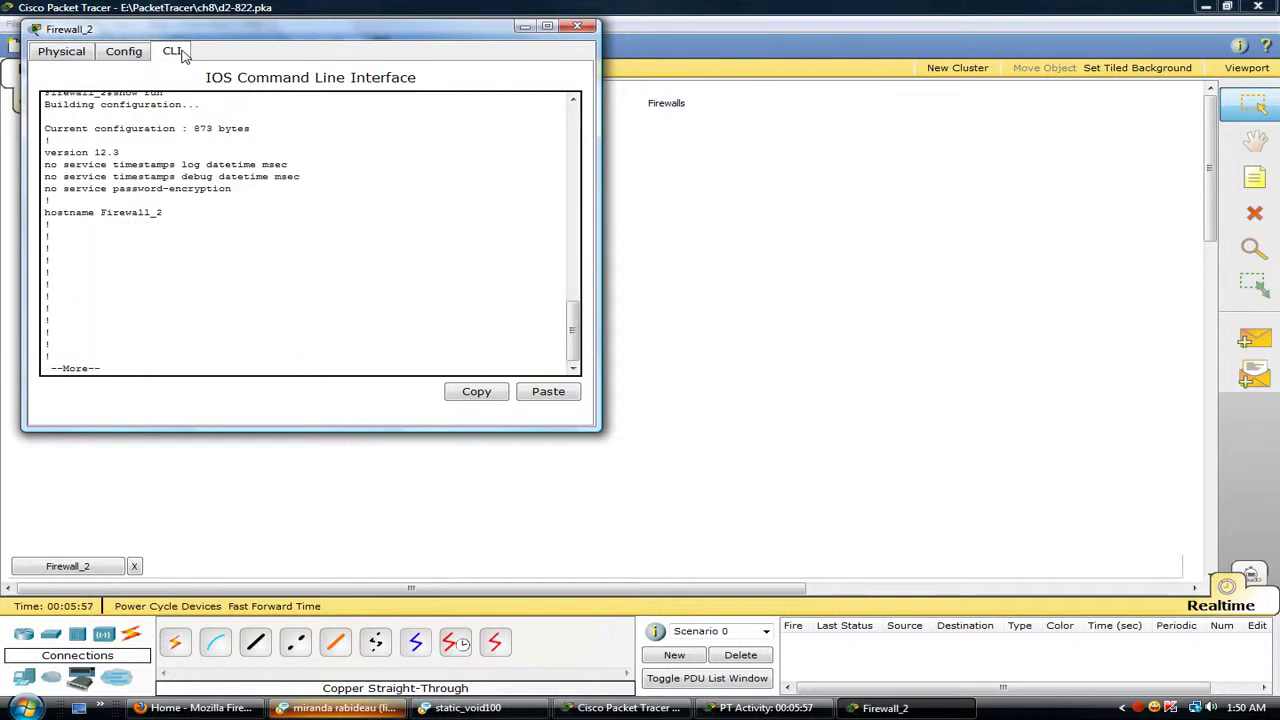
pyautogui.press('space')
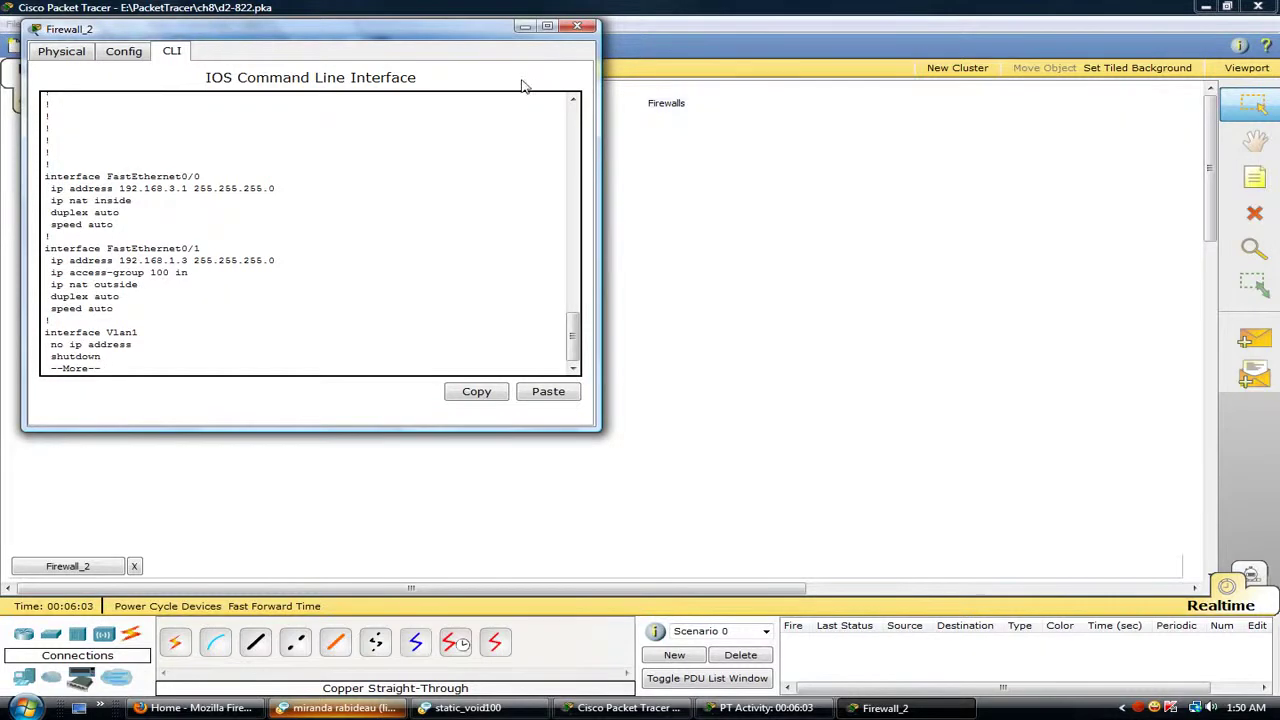
pyautogui.click(577, 26)
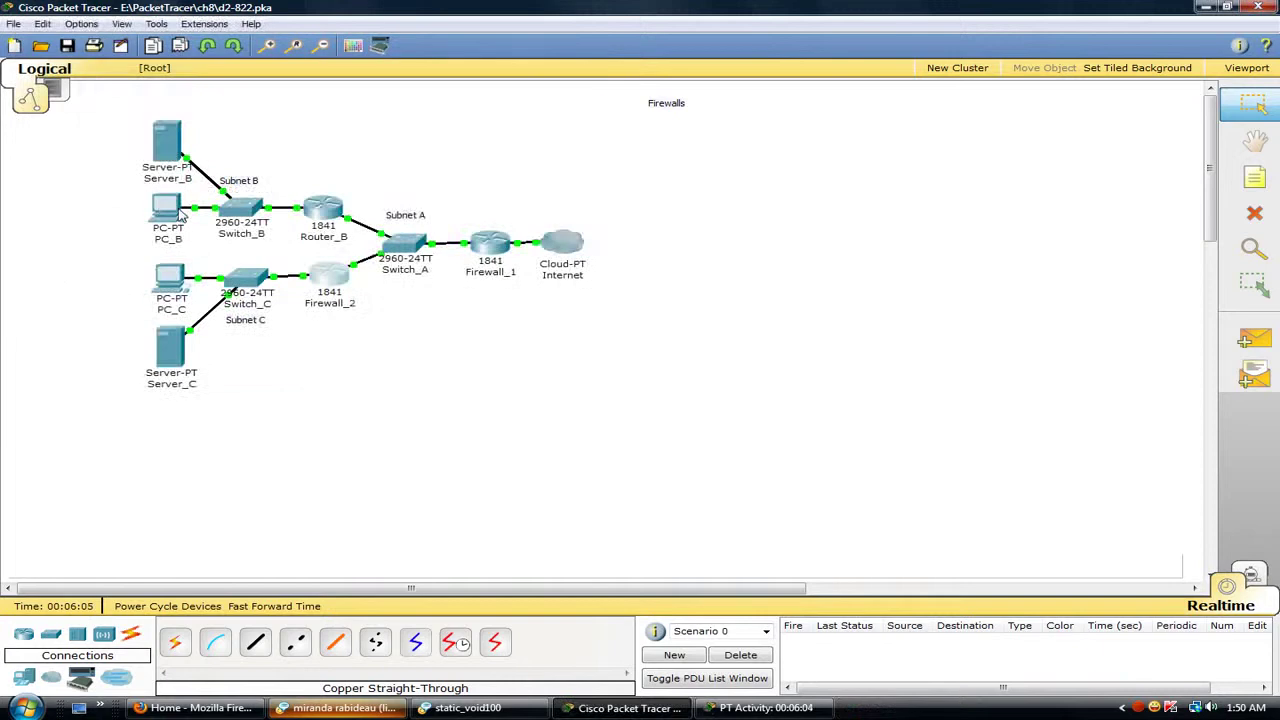
# - Ping 192.168.3.10 from PC_B's command prompt to test access into Subnet C
pyautogui.click(167, 208)
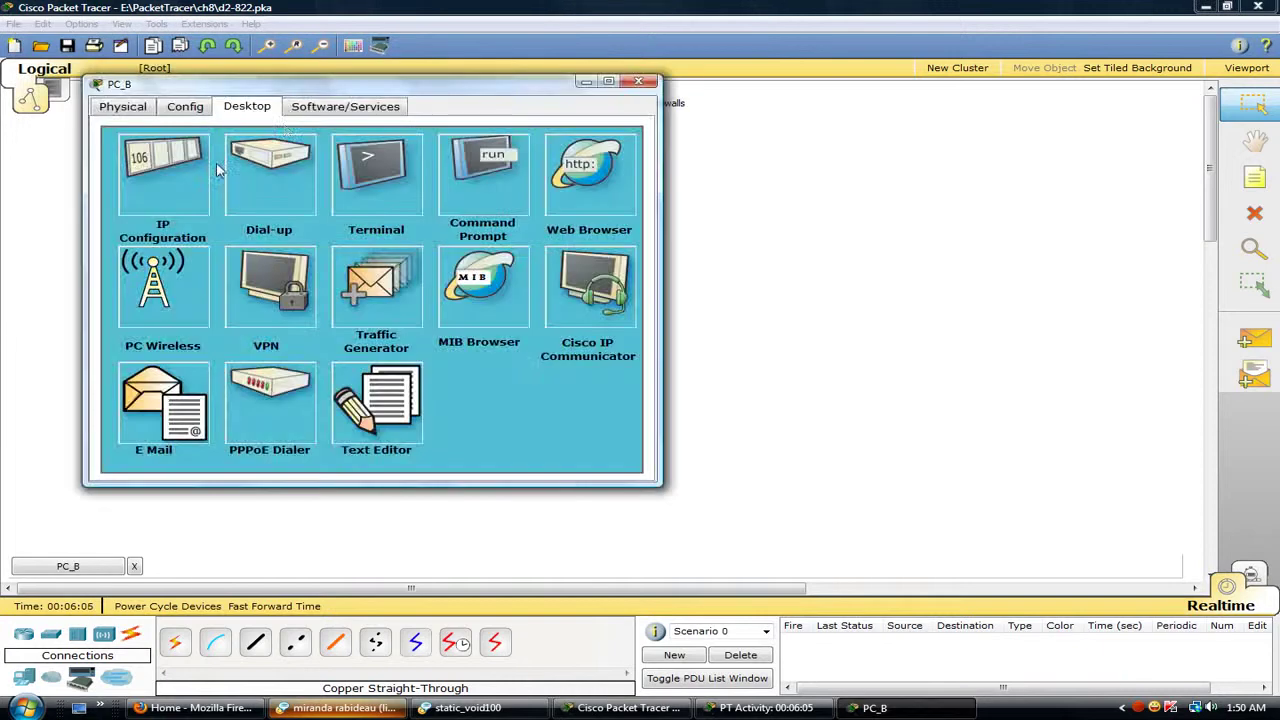
pyautogui.click(470, 185)
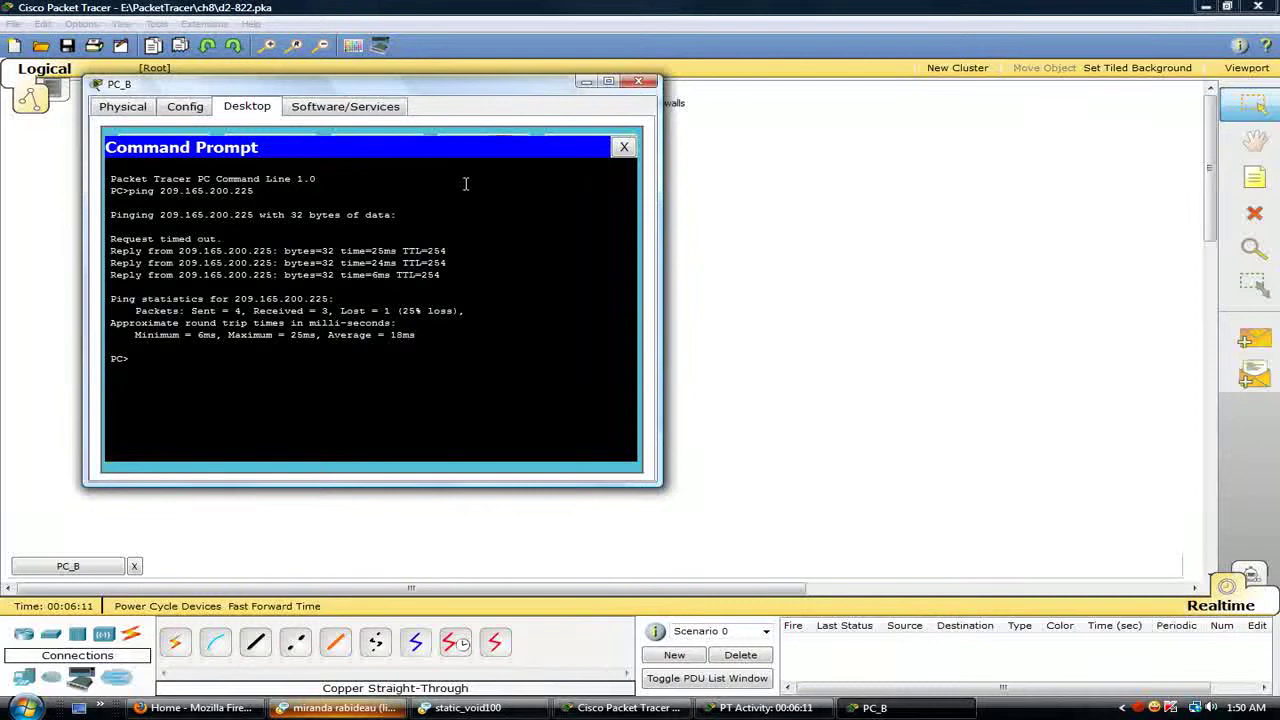
pyautogui.write('ping 192.168.3.10')
pyautogui.press('Return')
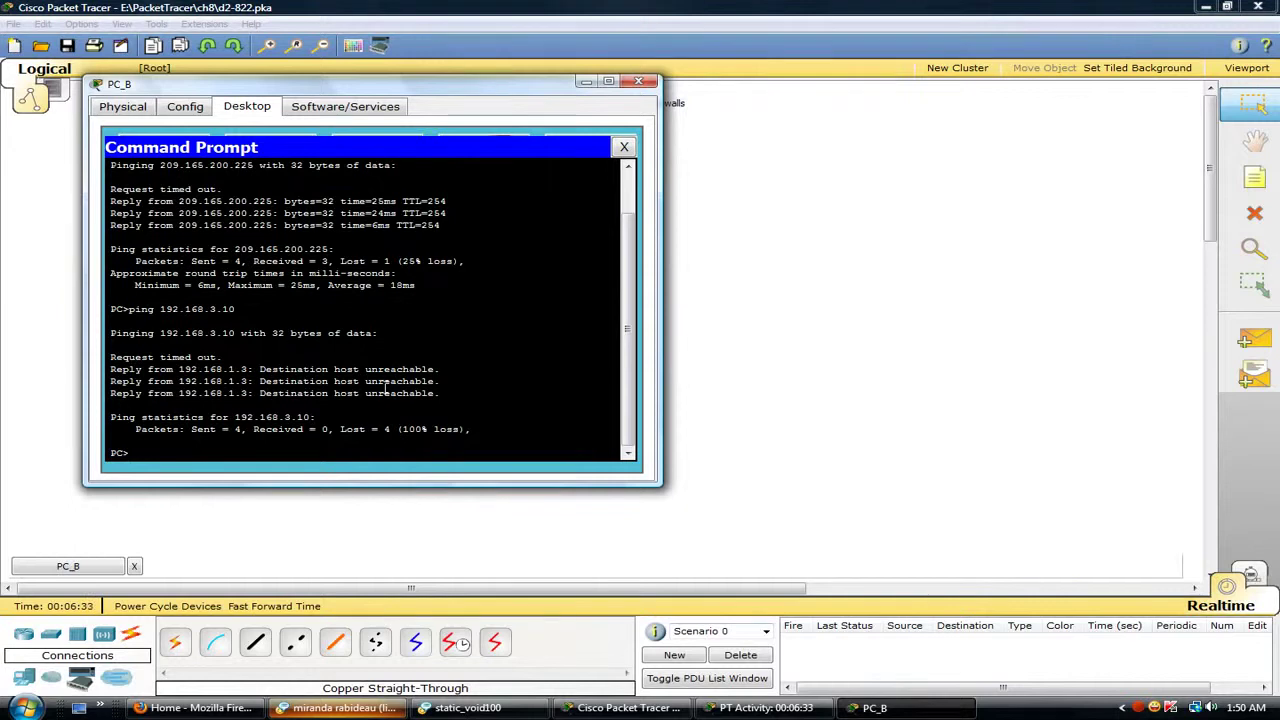
pyautogui.moveTo(391, 381); pyautogui.dragTo(113, 377)
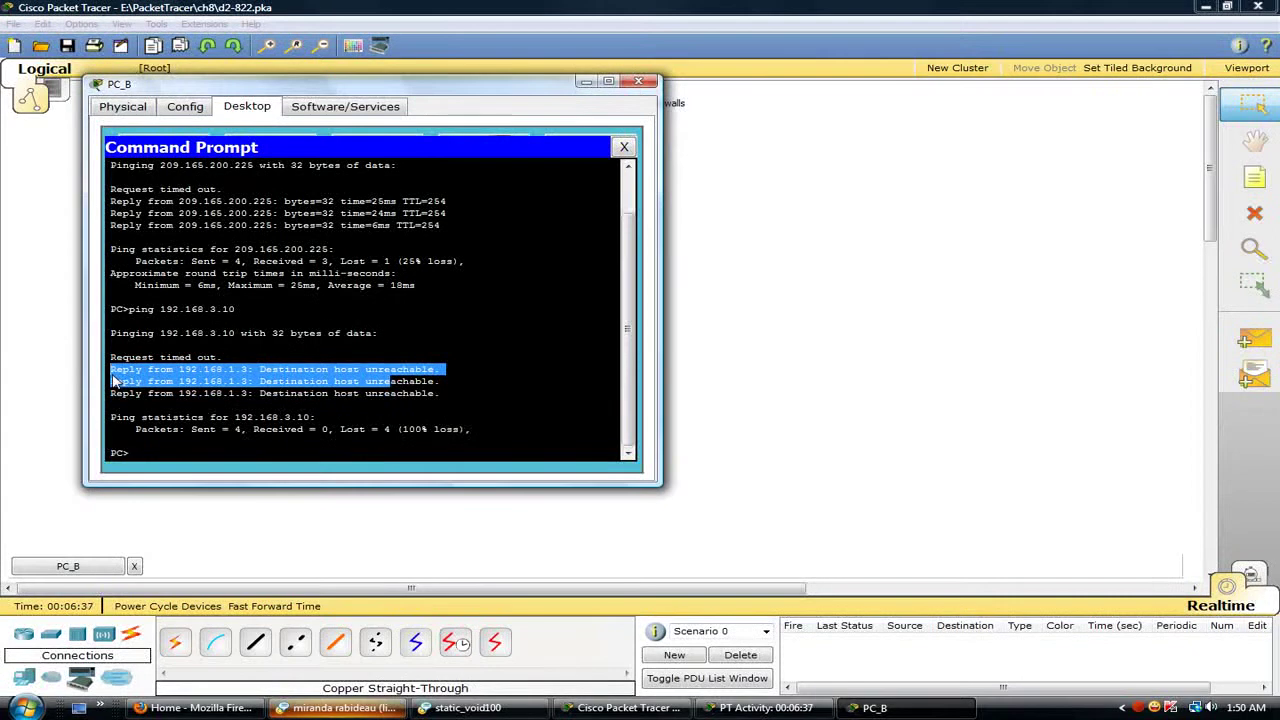
pyautogui.click(636, 86)
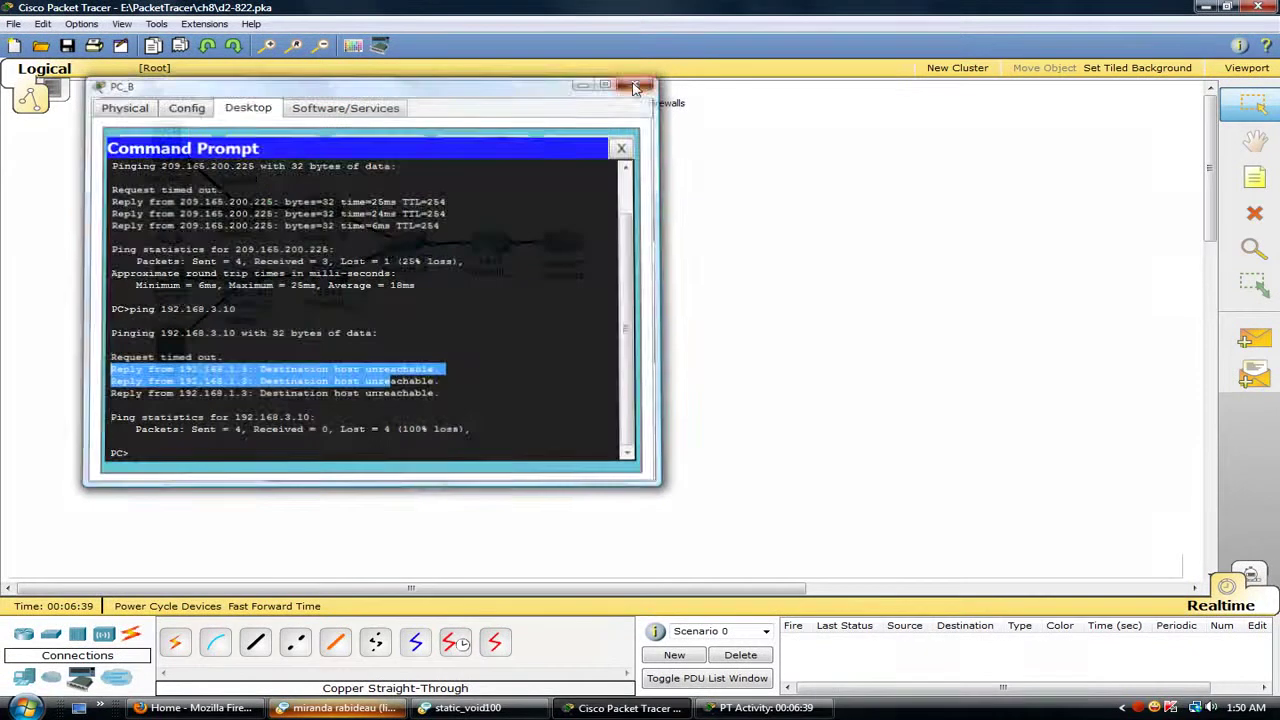
# - Ping 192.168.2.10 from PC_C's command prompt to test connectivity to Subnet B
pyautogui.click(177, 288)
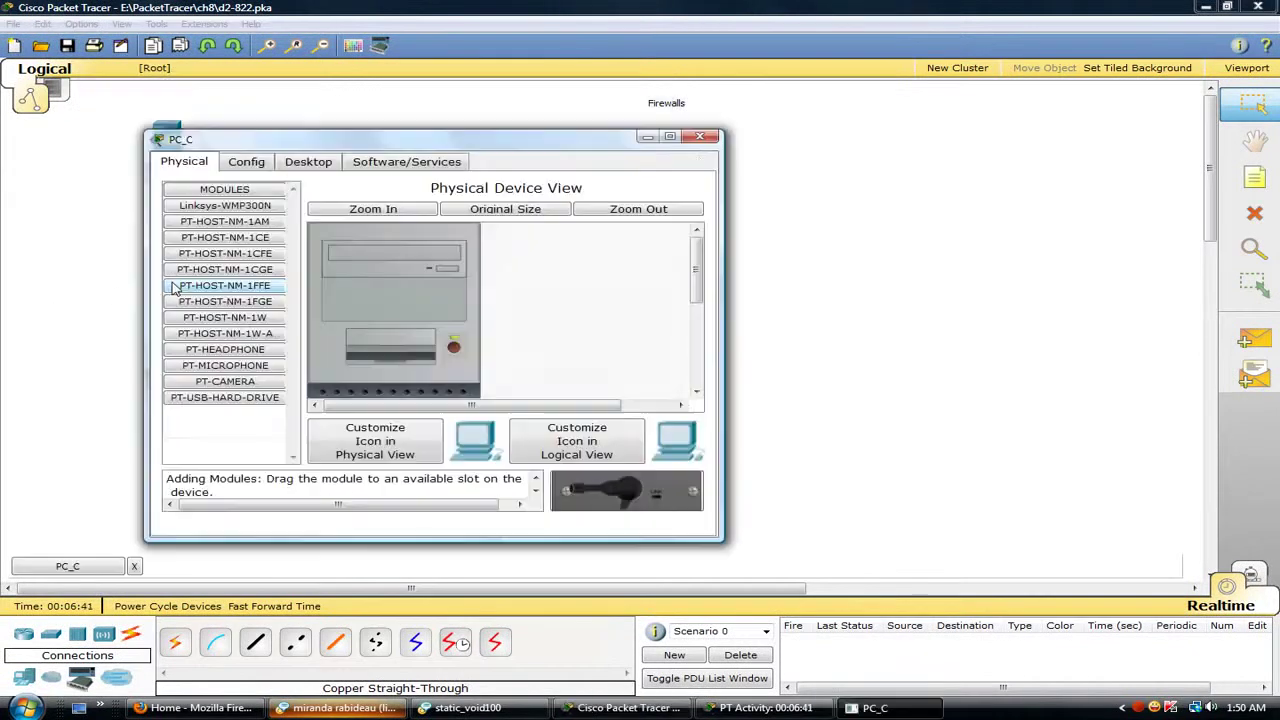
pyautogui.click(316, 163)
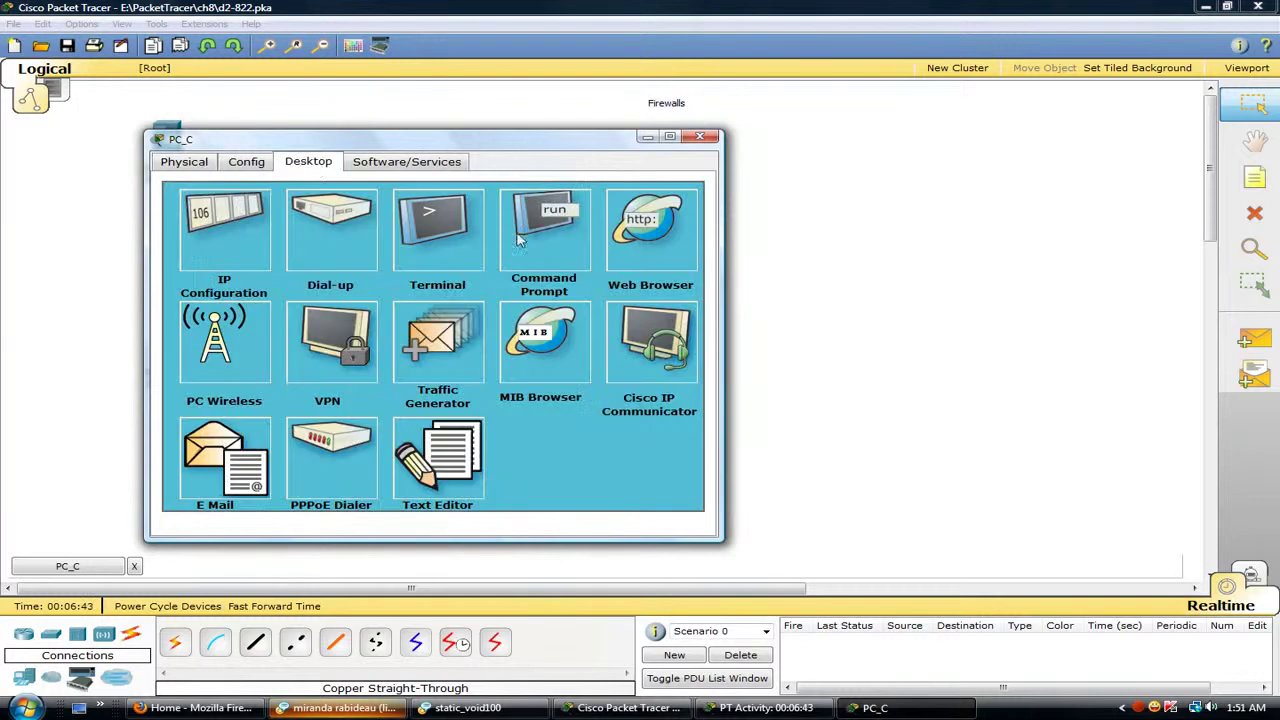
pyautogui.click(518, 238)
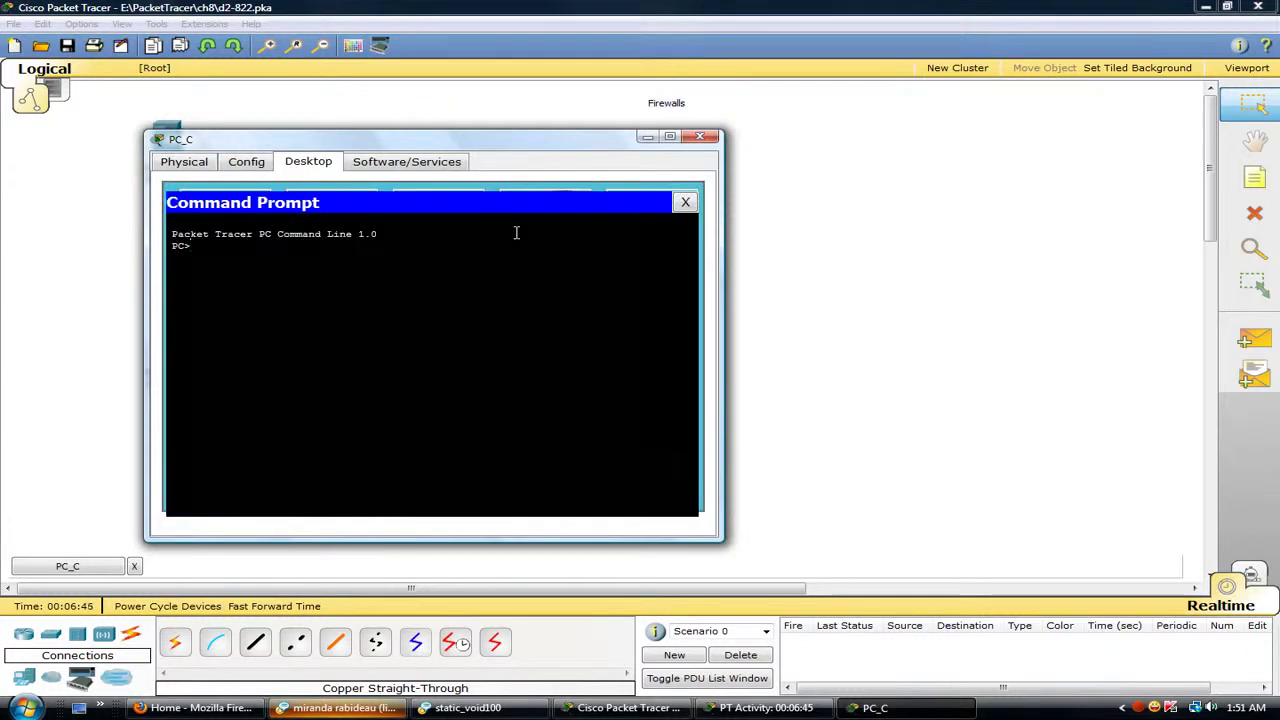
pyautogui.write('ping')
pyautogui.write('192.168.2.10')
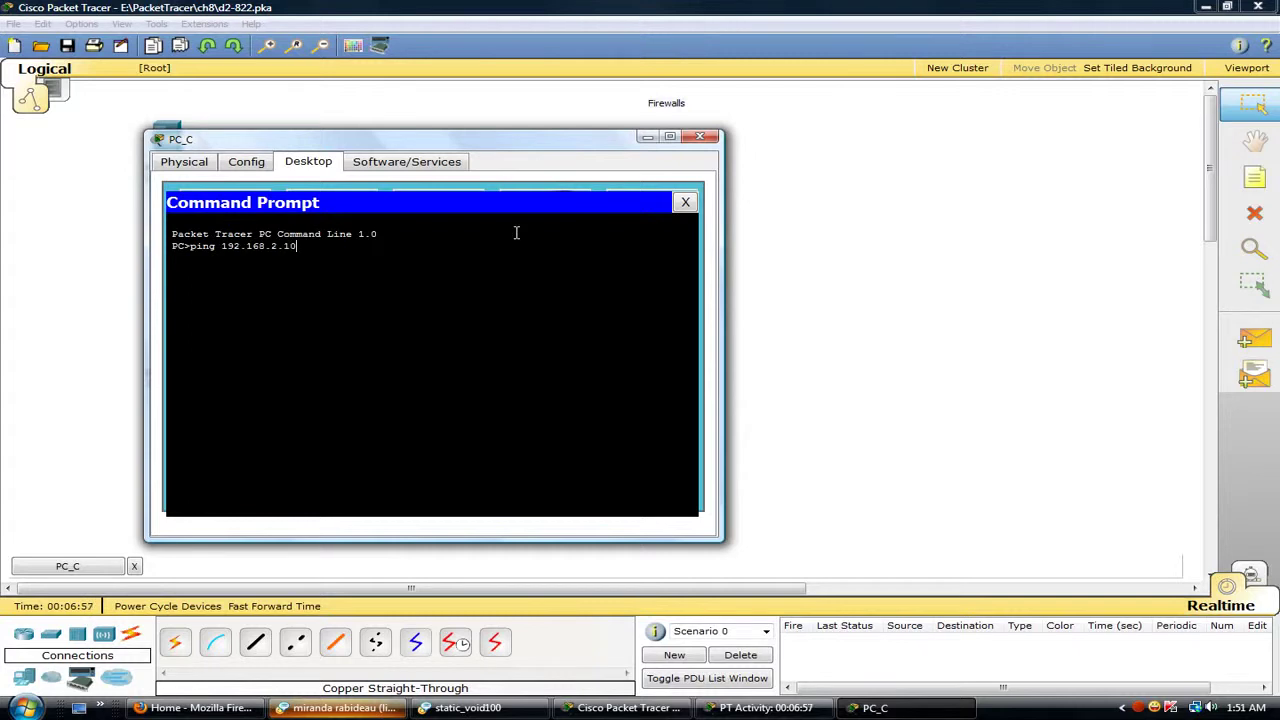
pyautogui.press('Return')
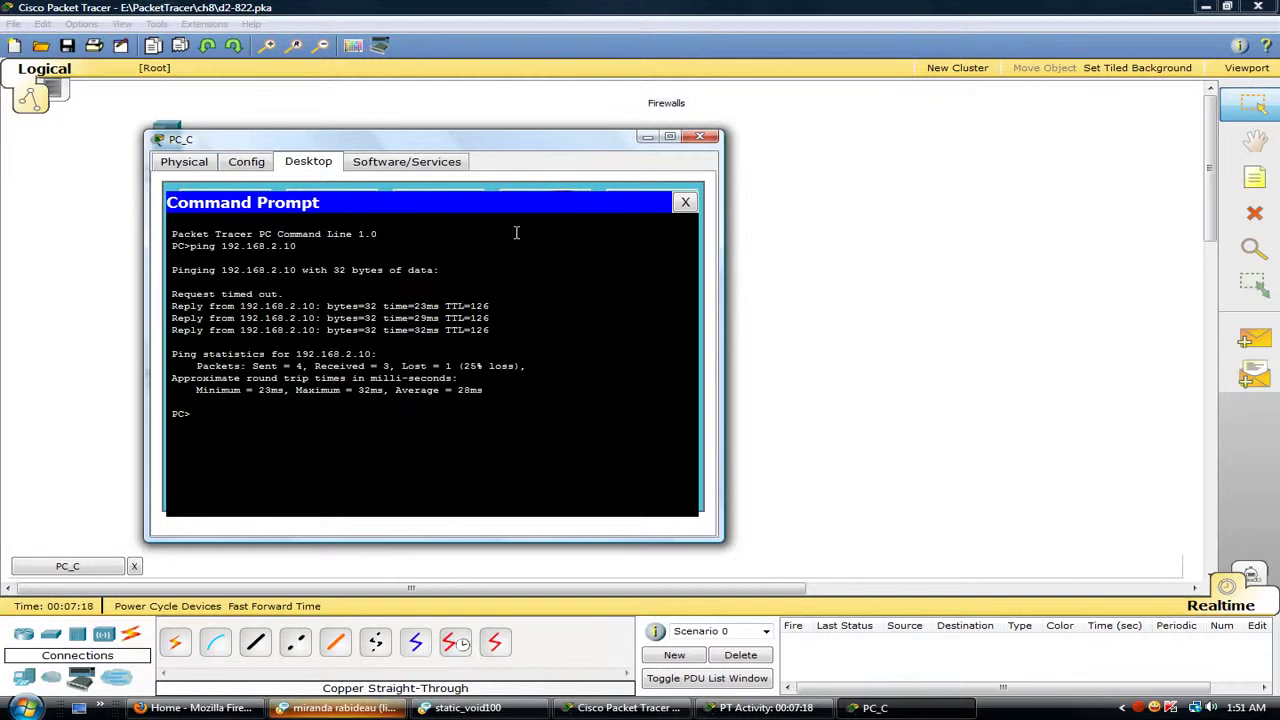
pyautogui.click(703, 138)
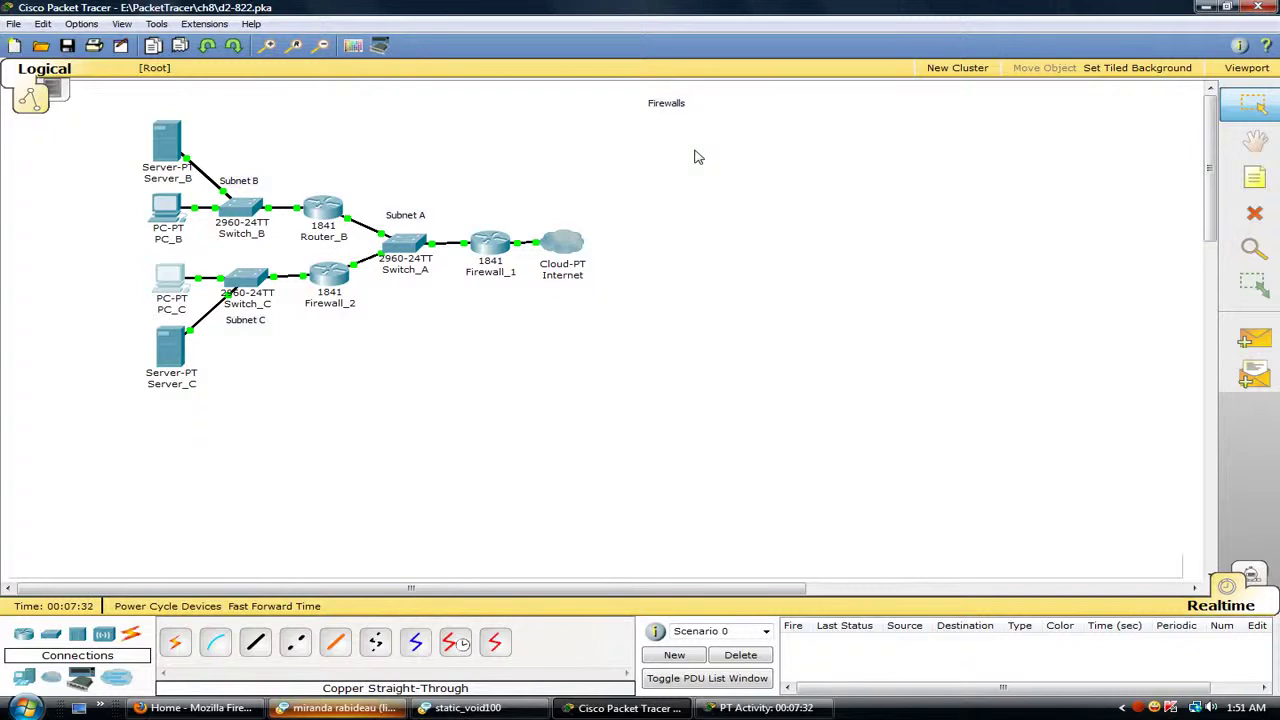
# - Ping the outside address 209.165.200.225 from PC_C's command prompt
pyautogui.click(180, 283)
pyautogui.click(432, 97)
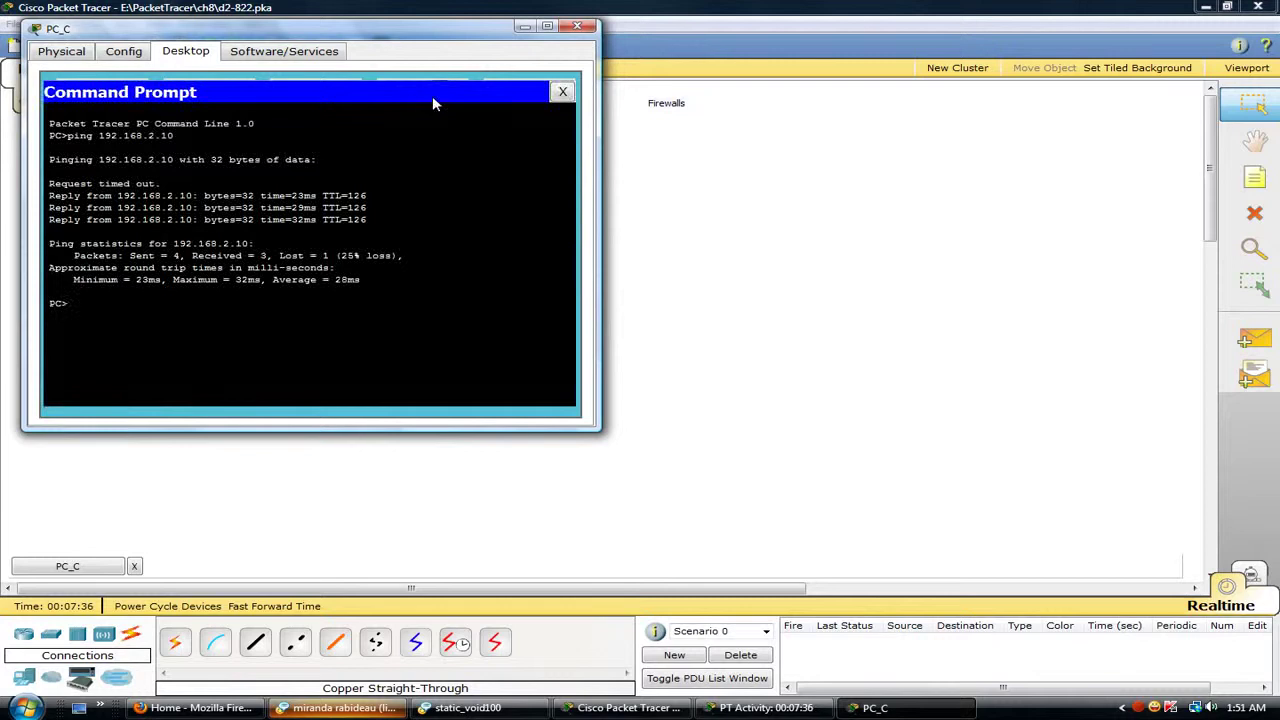
pyautogui.write('ping 209.165.200.225')
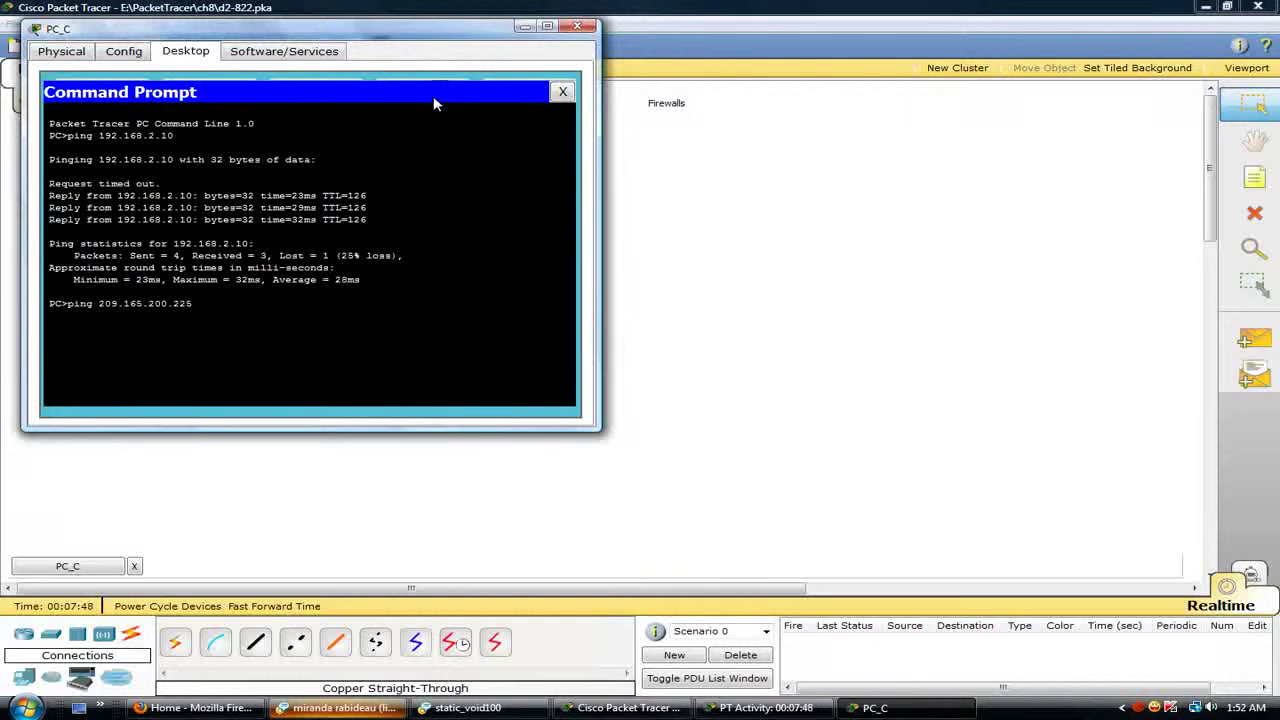
pyautogui.press('Return')
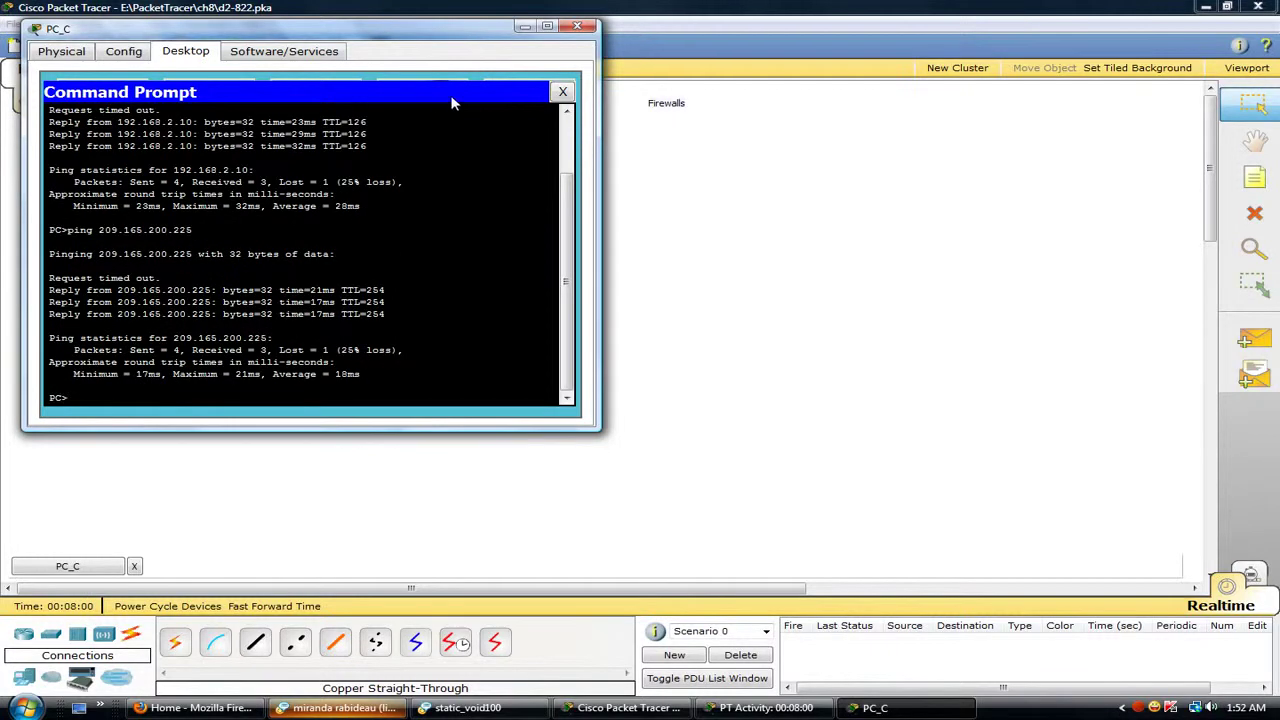
pyautogui.click(576, 28)
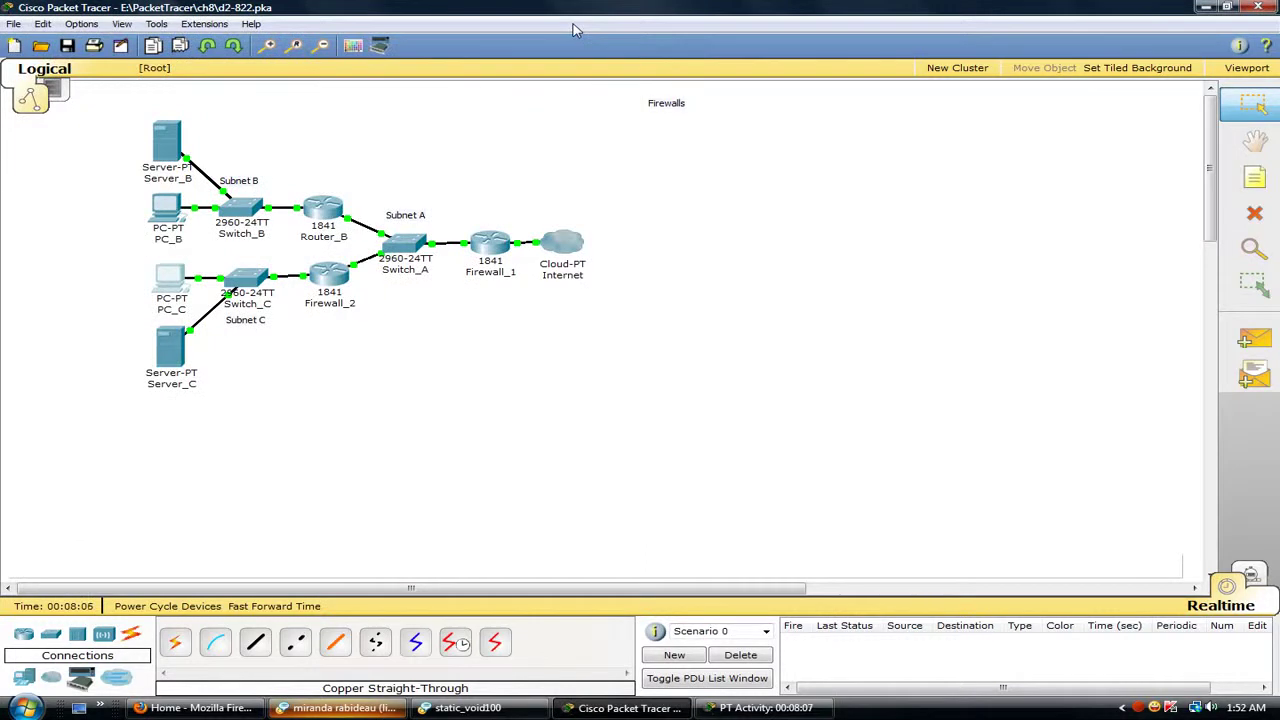
# - Page through the rest of Firewall_2's running configuration and save it to startup-config with copy run start
pyautogui.click(331, 278)
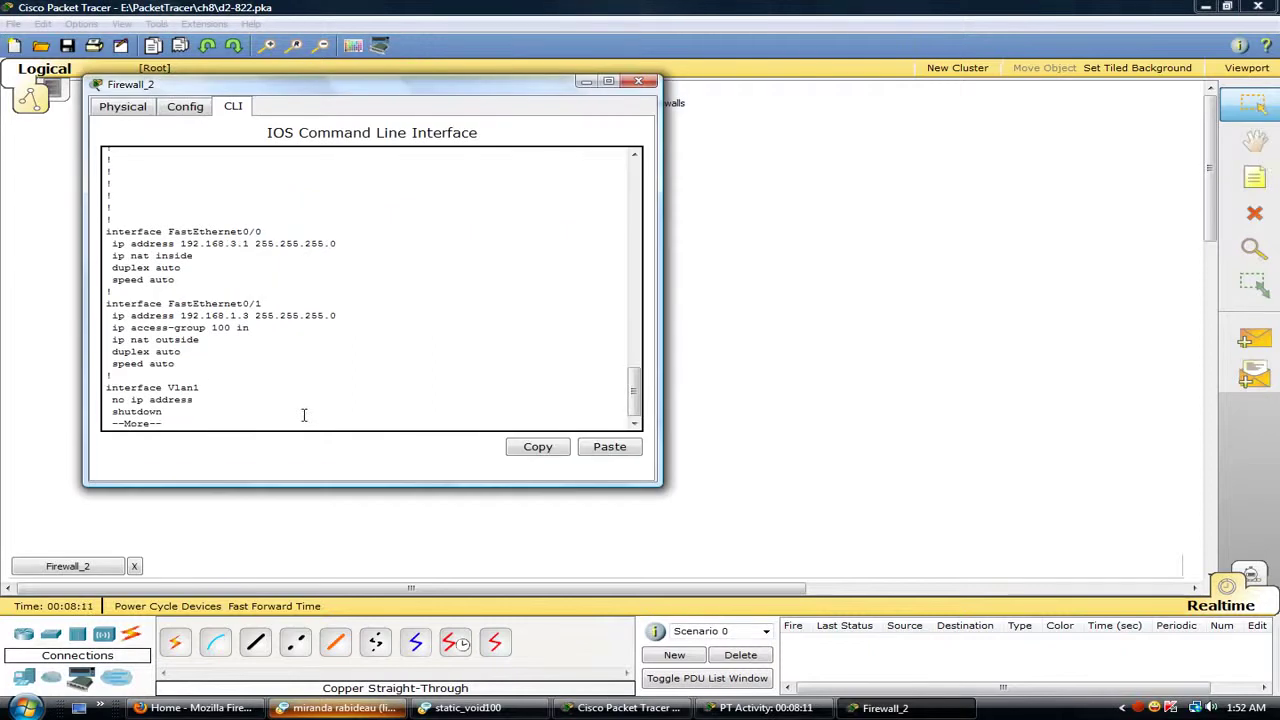
pyautogui.press('space')
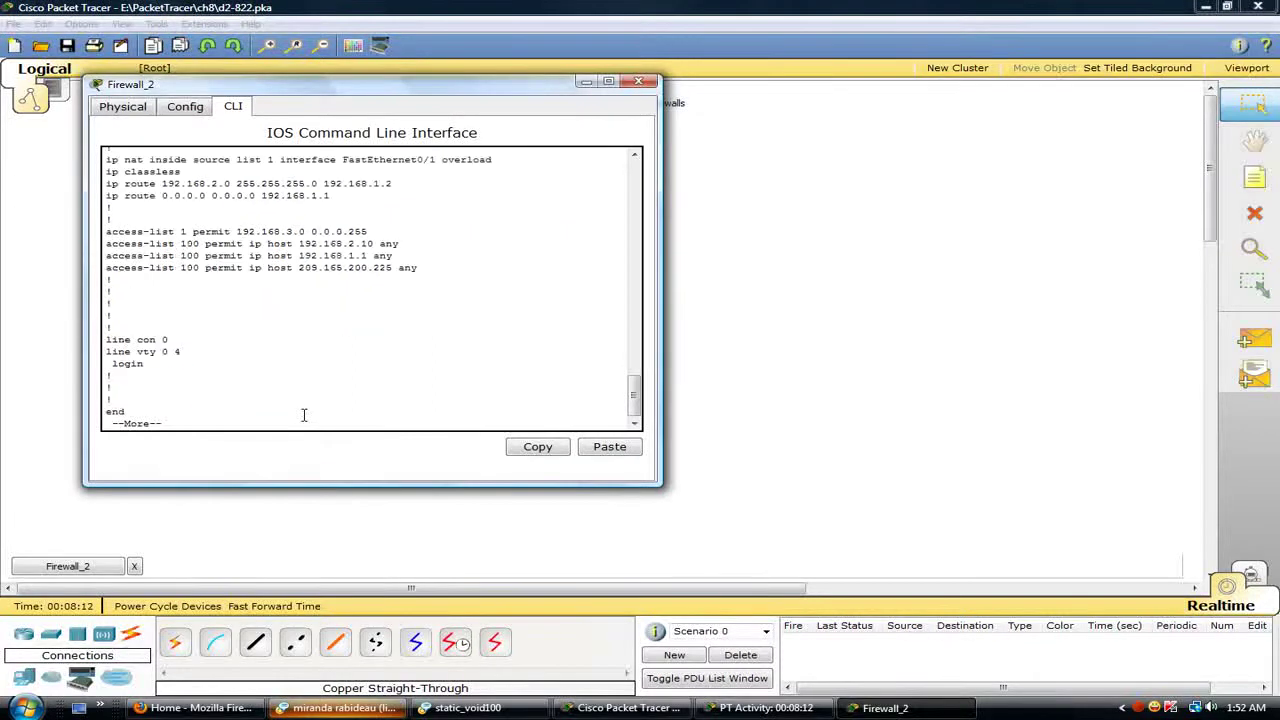
pyautogui.press('space')
pyautogui.write('cop')
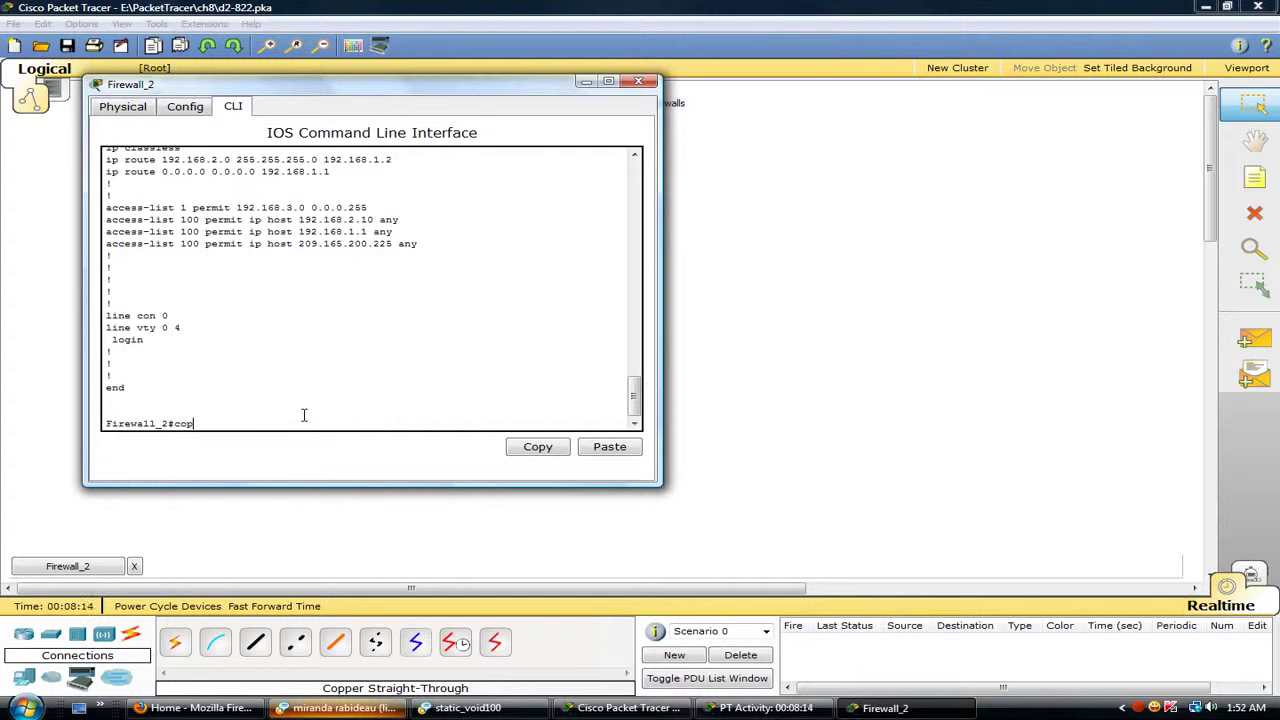
pyautogui.write('y run start')
pyautogui.press('Return')
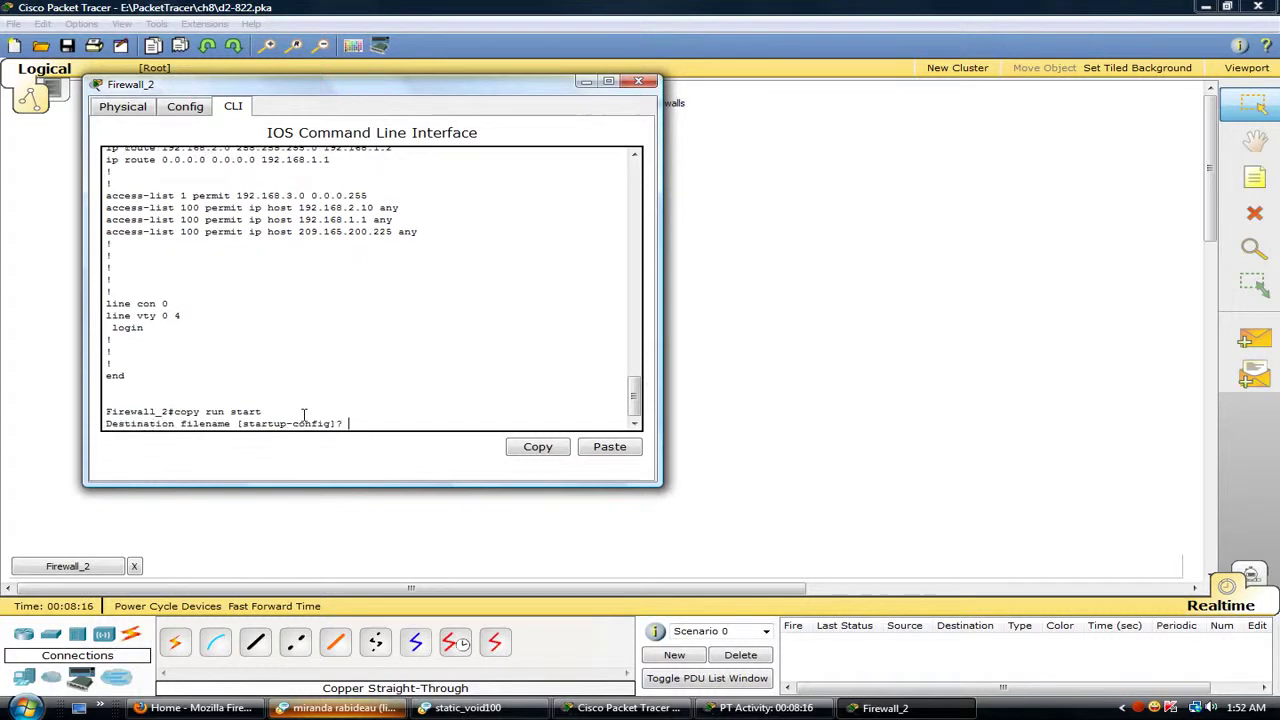
pyautogui.press('Return')
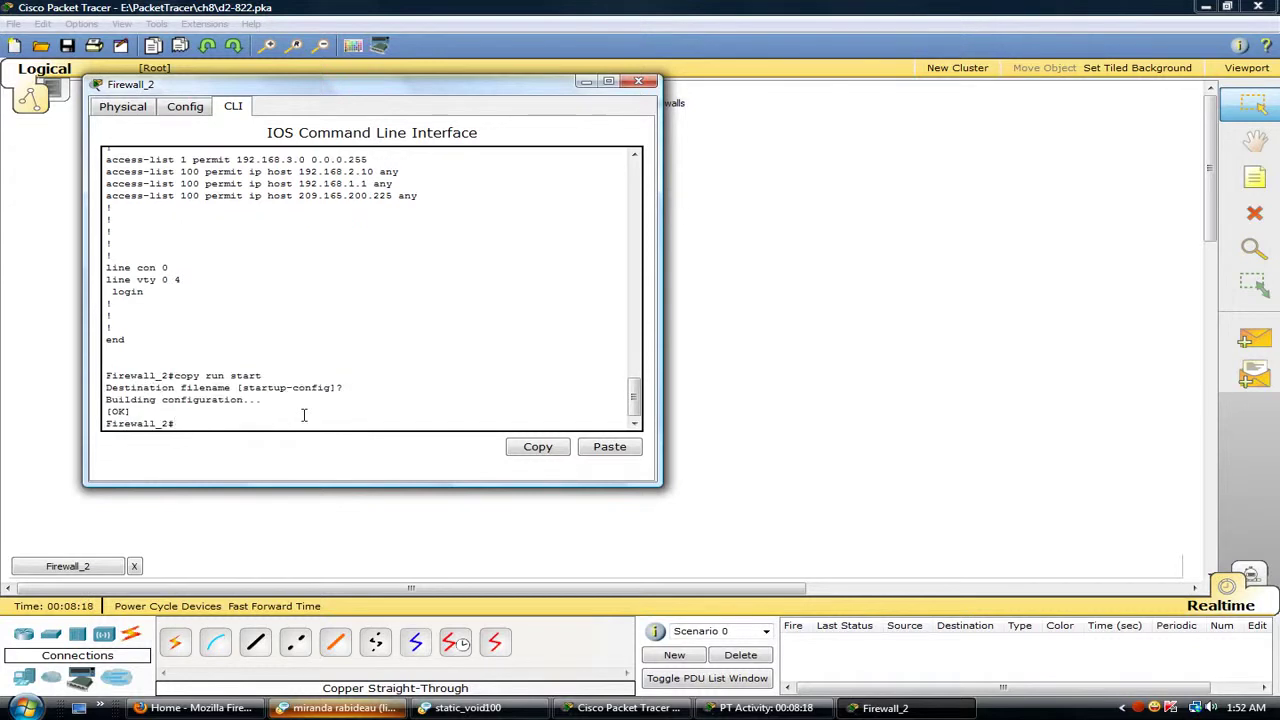